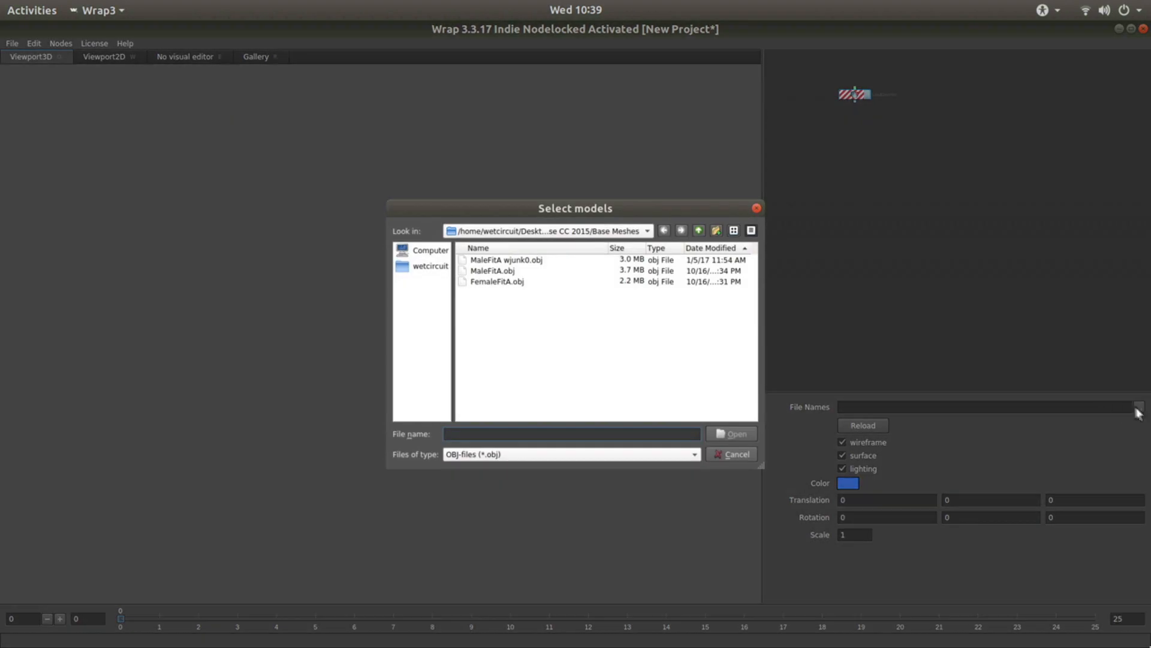
- Load MaleFitA.obj as the base mesh and set its display color to a muted blue, about RGB 62, 90, 139
{"action": "left_click", "coordinate": [488, 271]}
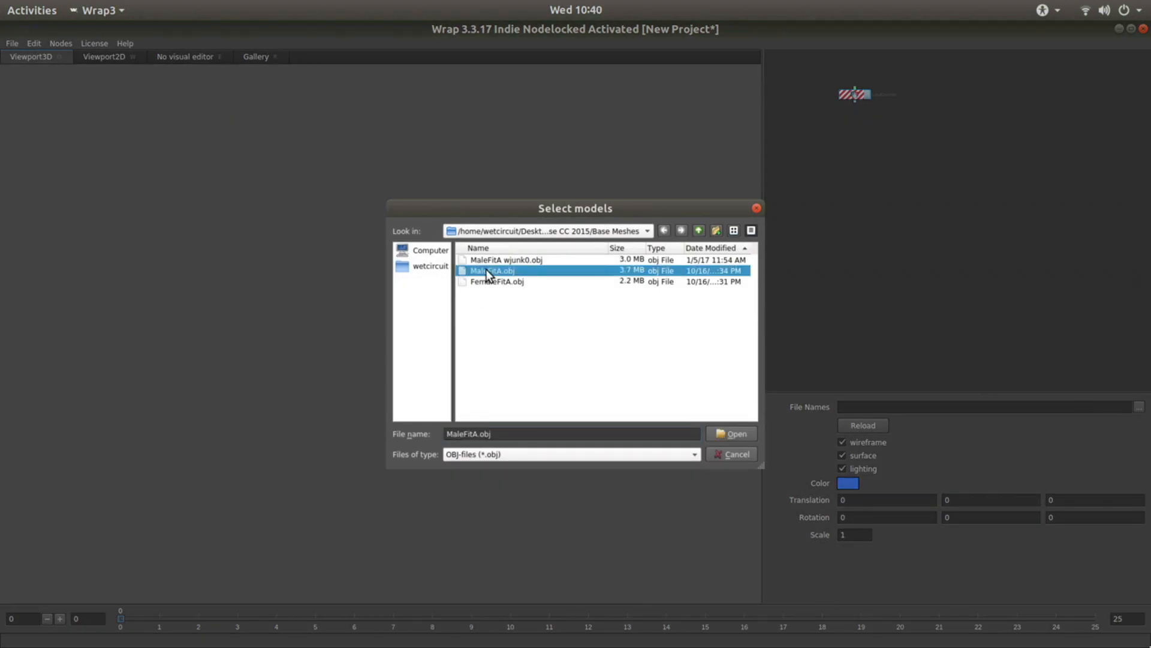
{"action": "double_click", "coordinate": [478, 273]}
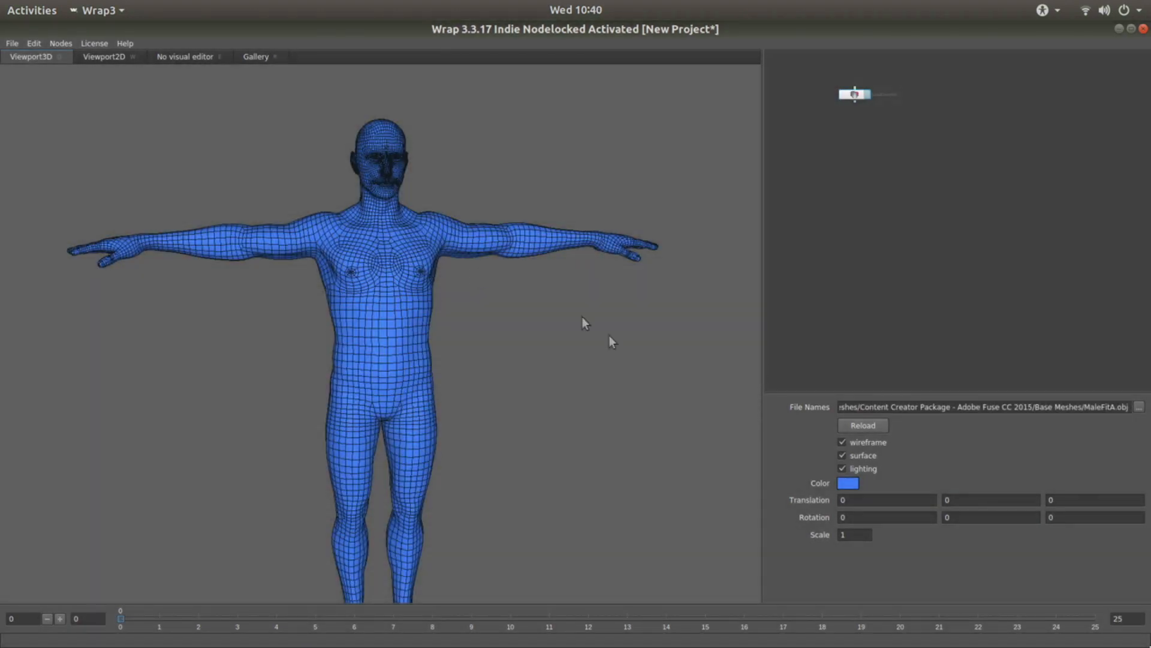
{"action": "left_click", "coordinate": [848, 483]}
{"action": "mouse_move", "coordinate": [552, 323]}
{"action": "left_mouse_down"}
{"action": "mouse_move", "coordinate": [548, 313]}
{"action": "mouse_move", "coordinate": [551, 328]}
{"action": "left_mouse_up"}
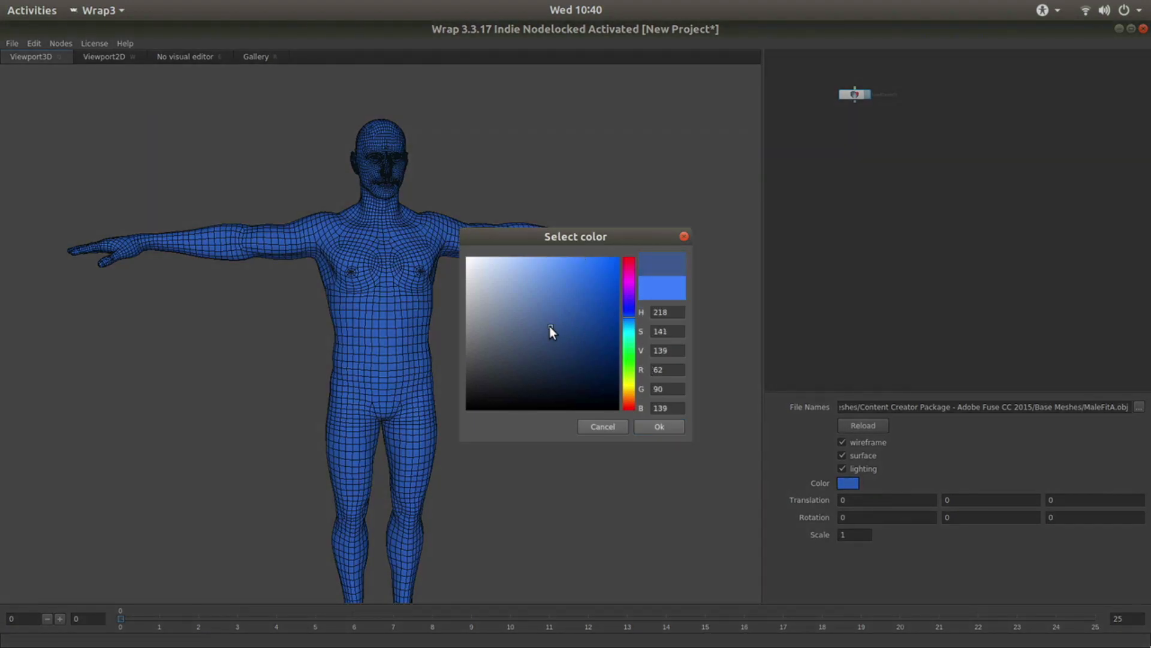
{"action": "left_click", "coordinate": [658, 424]}
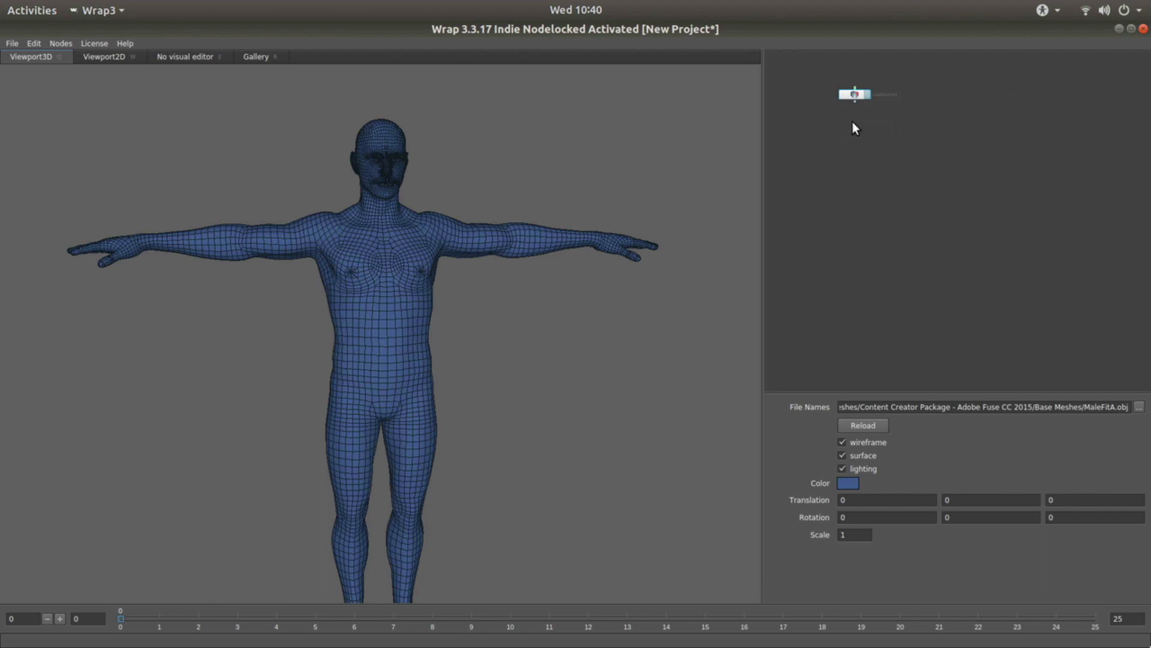
- Add a polygon selection node, connect it to the loaded model and open it for visual editing
{"action": "right_click", "coordinate": [868, 120]}
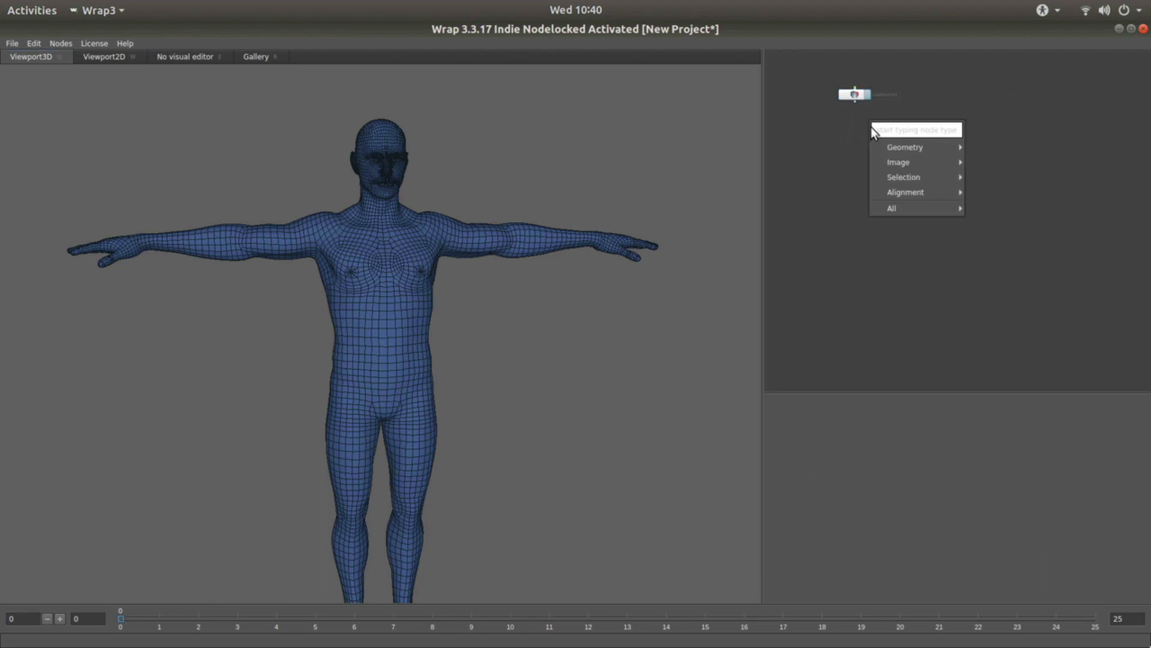
{"action": "mouse_move", "coordinate": [890, 178]}
{"action": "left_click", "coordinate": [998, 193]}
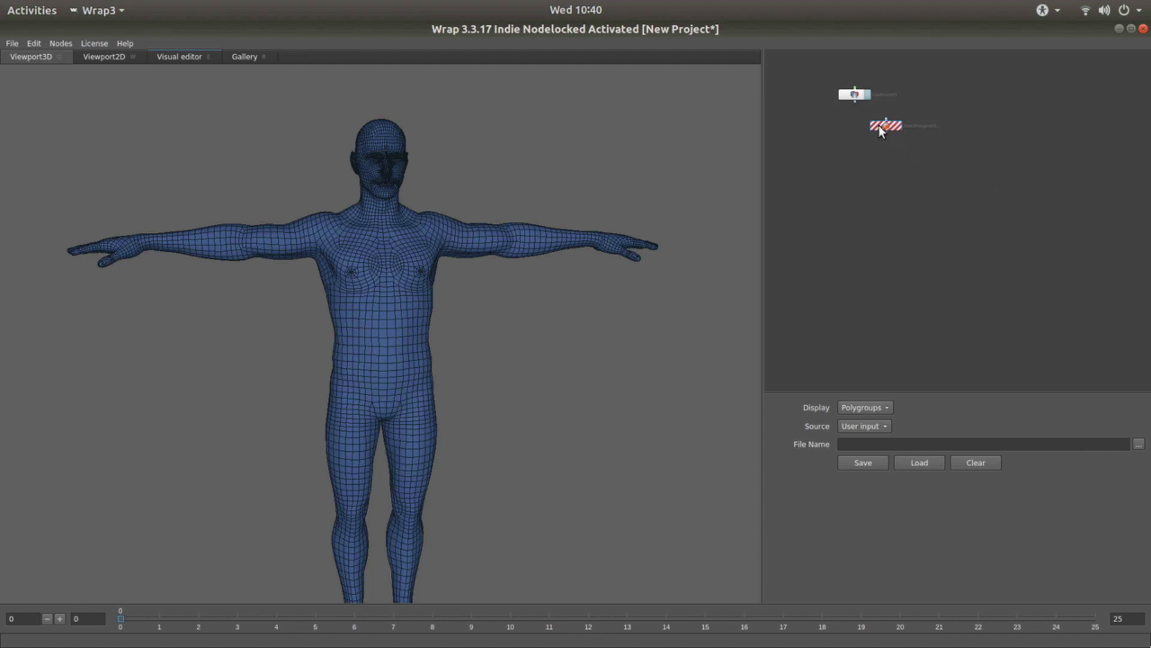
{"action": "left_click", "coordinate": [174, 56]}
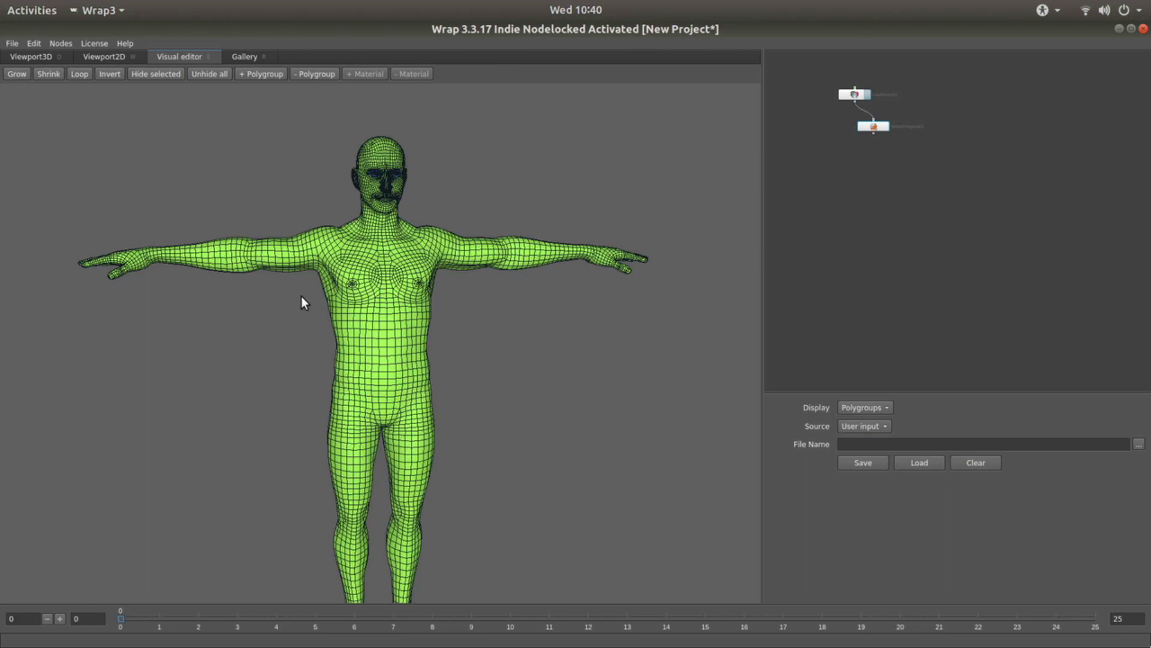
- Select the polygons on the top and back of the head in side view and hide them
{"action": "scroll", "coordinate": [290, 334], "scroll_direction": "up", "scroll_amount": 5}
{"action": "middle_click_drag", "start_coordinate": [246, 312], "coordinate": [259, 468]}
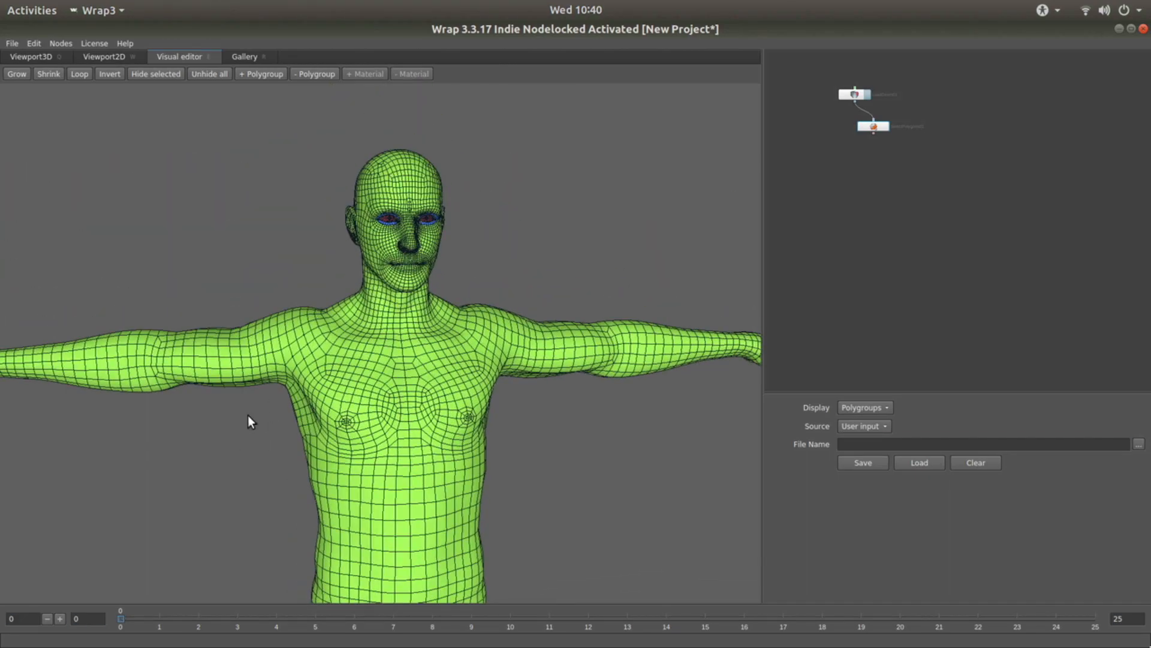
{"action": "scroll", "coordinate": [264, 399], "scroll_direction": "up", "scroll_amount": 5}
{"action": "left_click_drag", "start_coordinate": [313, 225], "coordinate": [618, 375]}
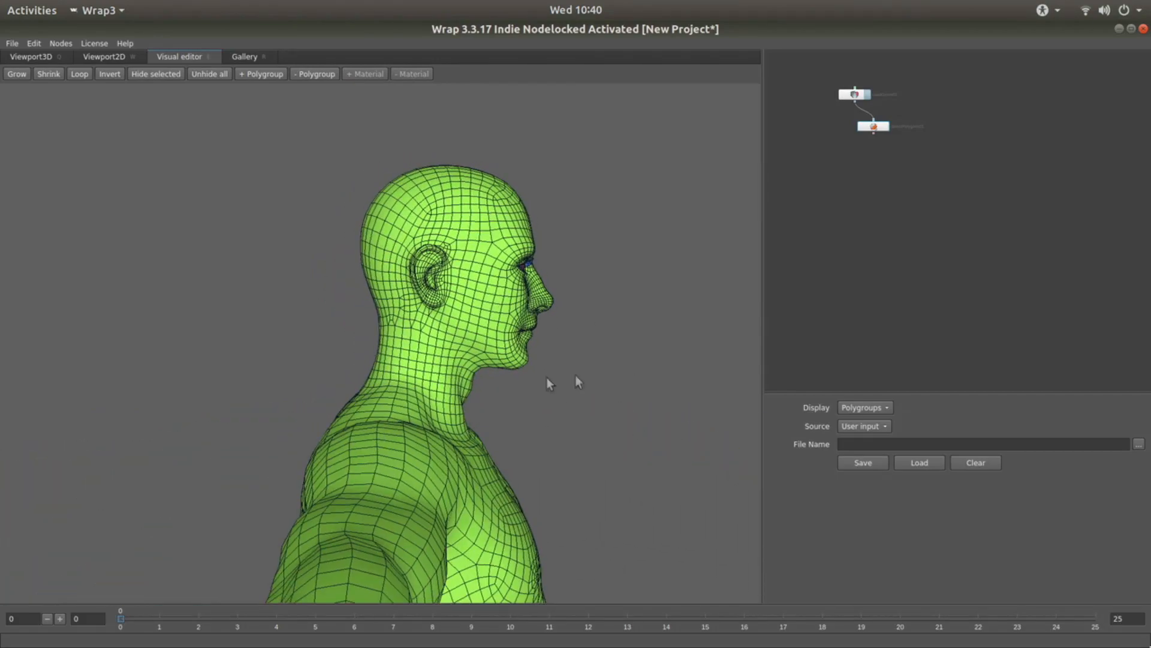
{"action": "left_click_drag", "start_coordinate": [488, 365], "coordinate": [449, 351]}
{"action": "right_click_drag", "start_coordinate": [449, 351], "coordinate": [453, 387]}
{"action": "middle_click_drag", "start_coordinate": [458, 338], "coordinate": [409, 394]}
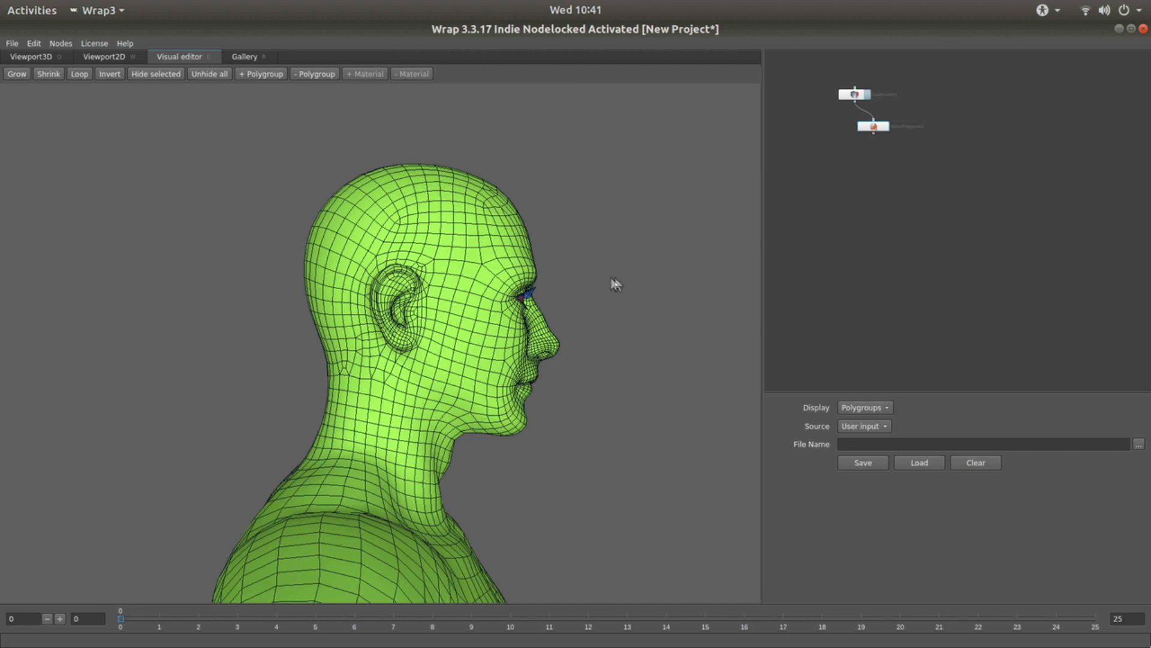
{"action": "mouse_move", "coordinate": [612, 279]}
{"action": "left_mouse_down"}
{"action": "mouse_move", "coordinate": [441, 258]}
{"action": "mouse_move", "coordinate": [362, 316]}
{"action": "mouse_move", "coordinate": [337, 466]}
{"action": "mouse_move", "coordinate": [175, 393]}
{"action": "mouse_move", "coordinate": [320, 130]}
{"action": "mouse_move", "coordinate": [603, 124]}
{"action": "left_mouse_up"}
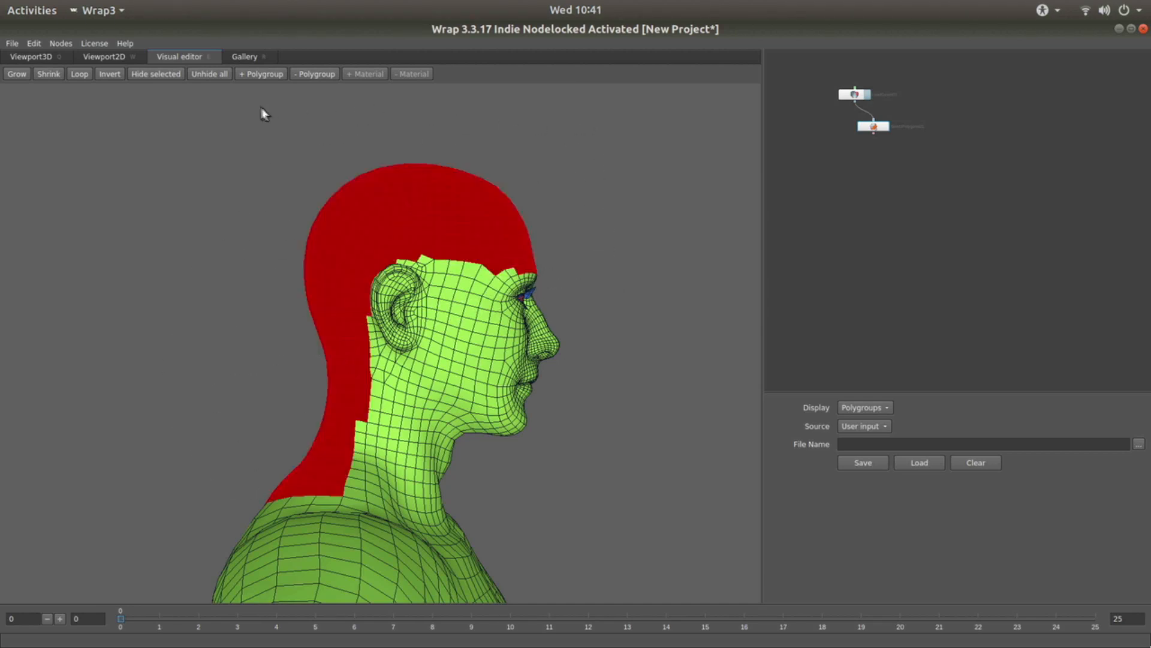
{"action": "left_click", "coordinate": [164, 74]}
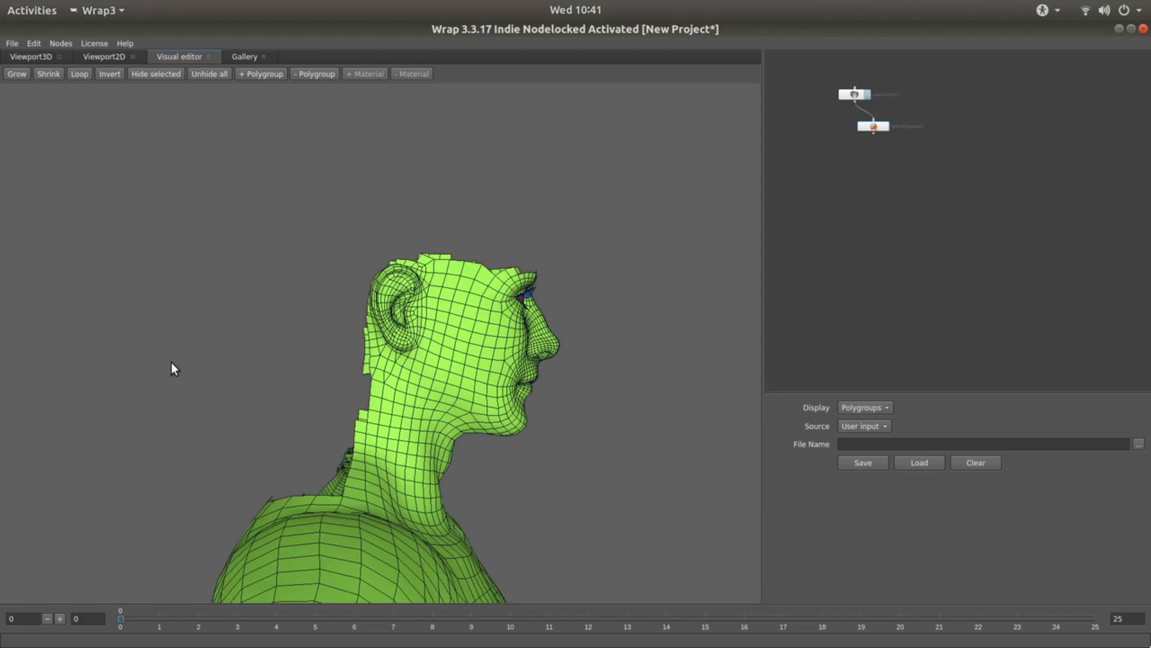
- Select polygons of the mouth cavity from behind the face and grow the selection to cover the whole cavity
{"action": "left_click_drag", "start_coordinate": [171, 362], "coordinate": [588, 380], "text": "alt"}
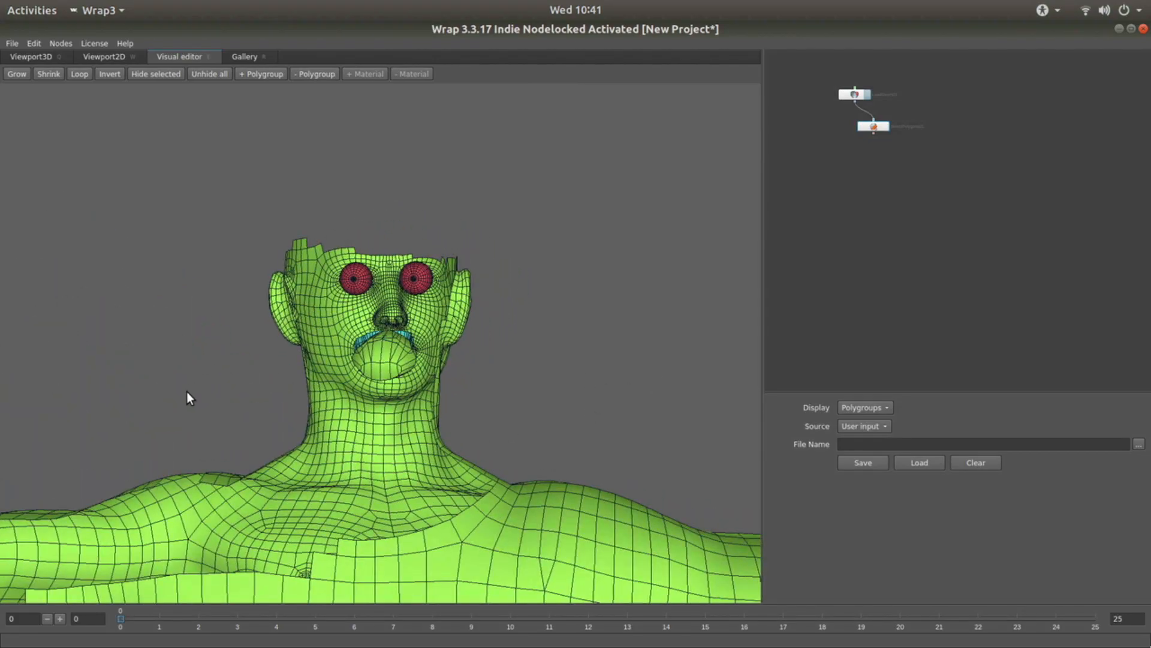
{"action": "left_click_drag", "start_coordinate": [188, 397], "coordinate": [208, 298], "text": "alt"}
{"action": "left_click_drag", "start_coordinate": [445, 434], "coordinate": [391, 396], "text": "alt"}
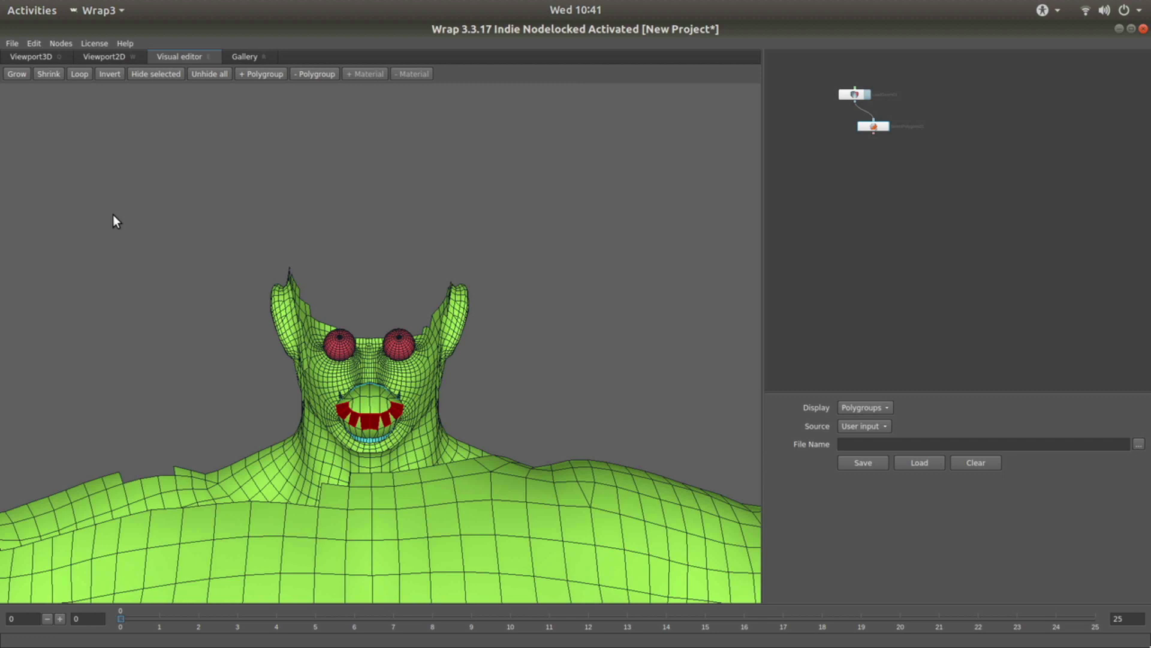
{"action": "left_click", "coordinate": [17, 75]}
{"action": "left_click", "coordinate": [17, 75]}
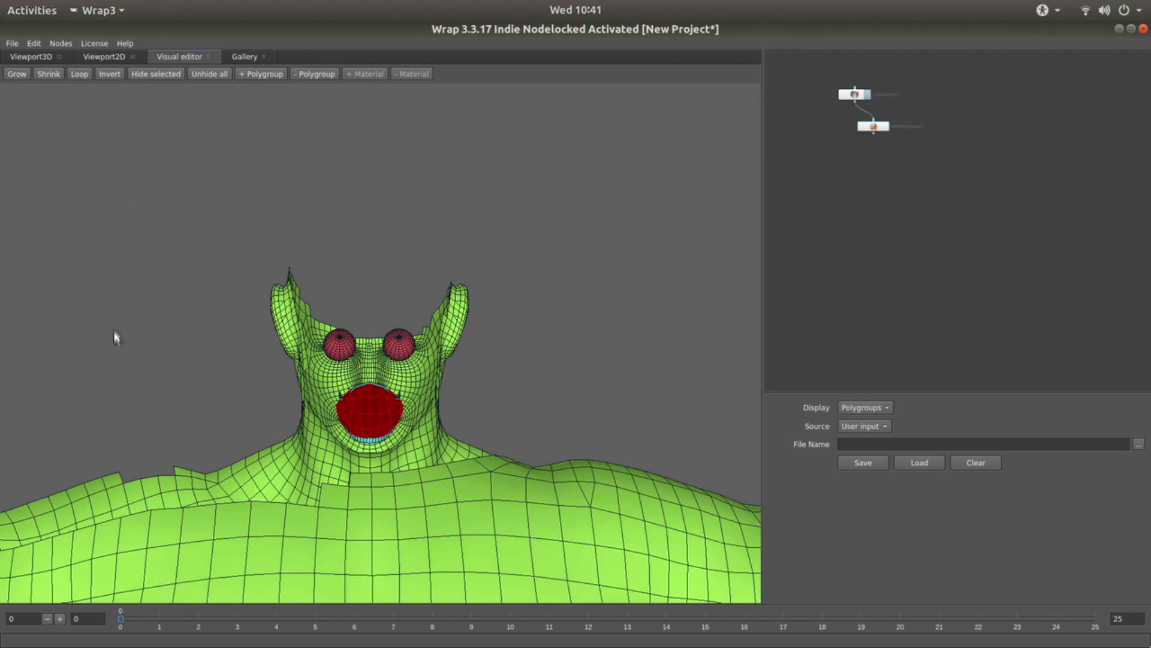
- Shrink the mouth selection twice so it no longer covers the outer lips
{"action": "left_click_drag", "start_coordinate": [116, 329], "coordinate": [581, 404]}
{"action": "right_click_drag", "start_coordinate": [398, 394], "coordinate": [414, 513]}
{"action": "scroll", "coordinate": [426, 480], "scroll_direction": "up", "scroll_amount": 10}
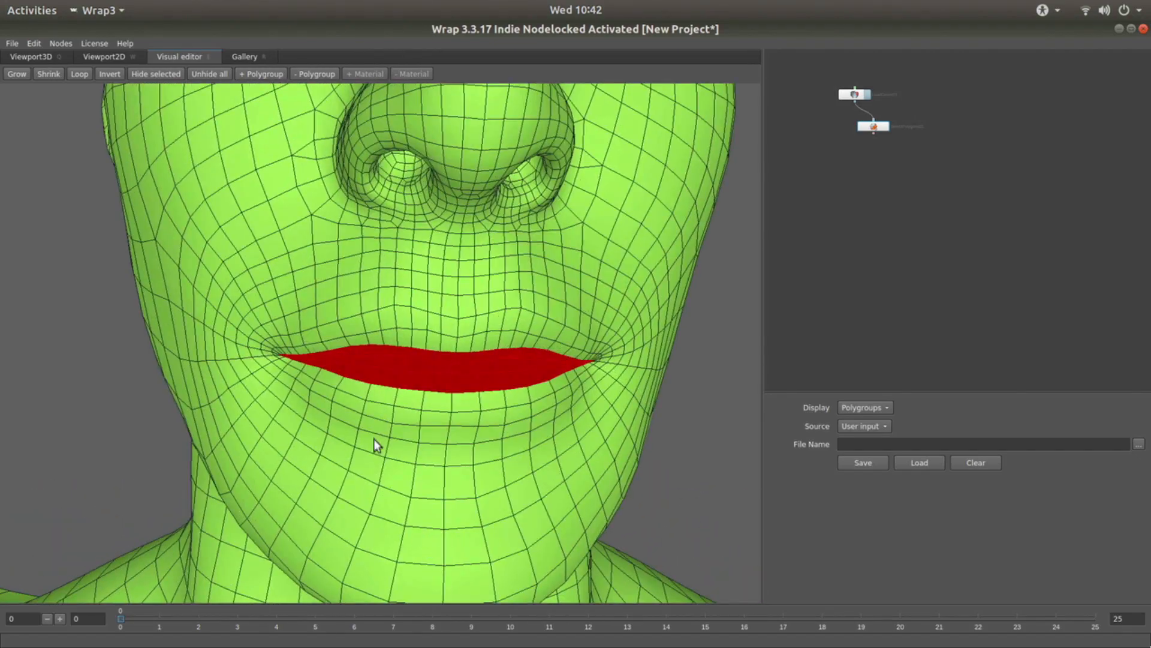
{"action": "middle_click_drag", "start_coordinate": [373, 443], "coordinate": [360, 448]}
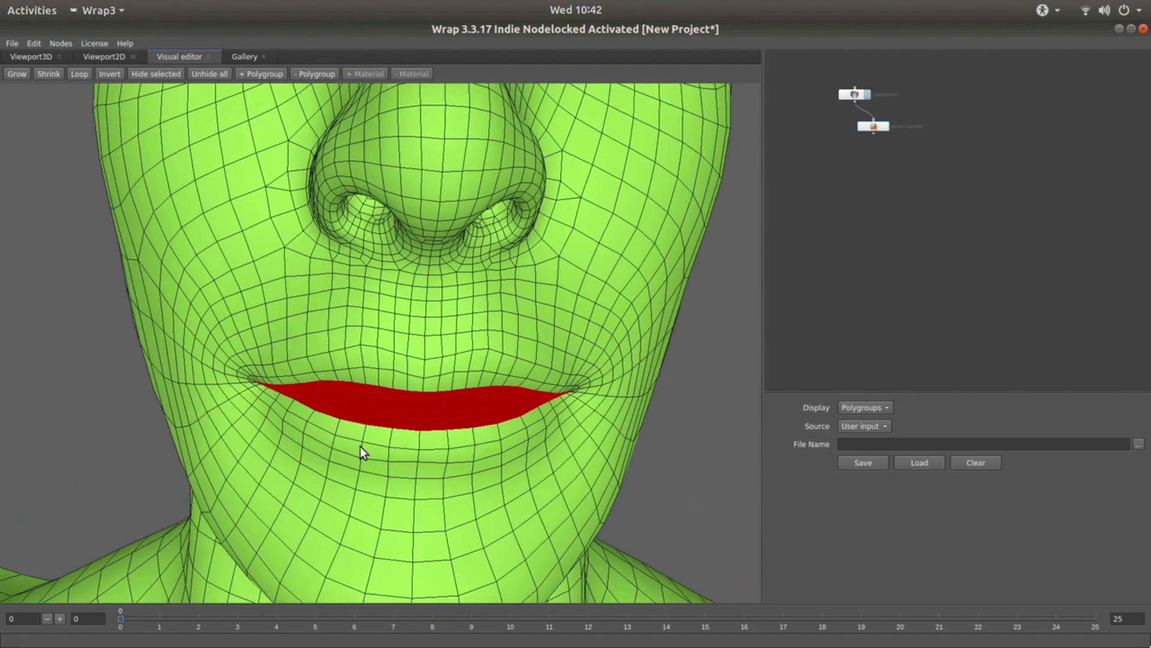
{"action": "left_click", "coordinate": [50, 75]}
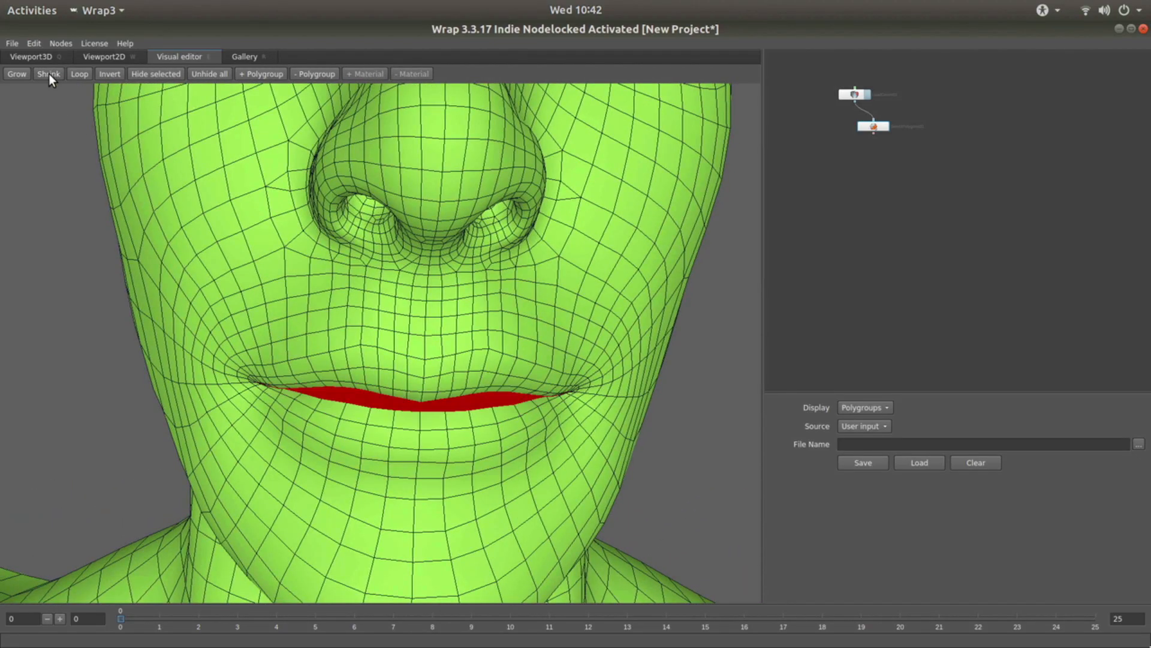
{"action": "left_click", "coordinate": [49, 74]}
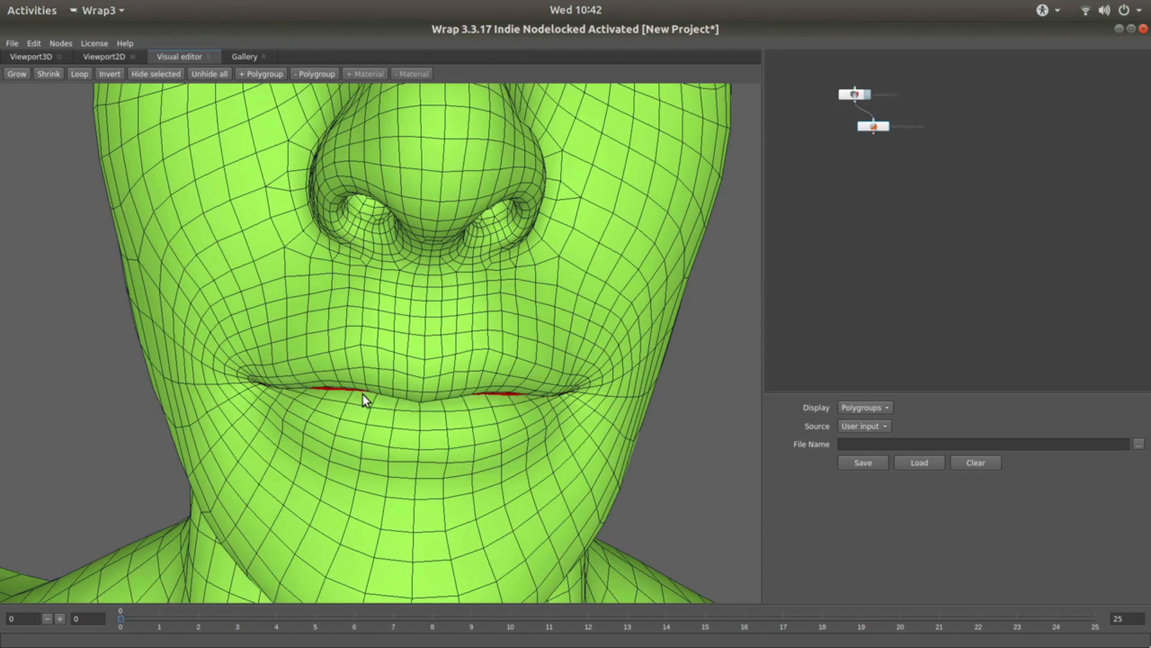
{"action": "middle_click_drag", "start_coordinate": [362, 397], "coordinate": [342, 381]}
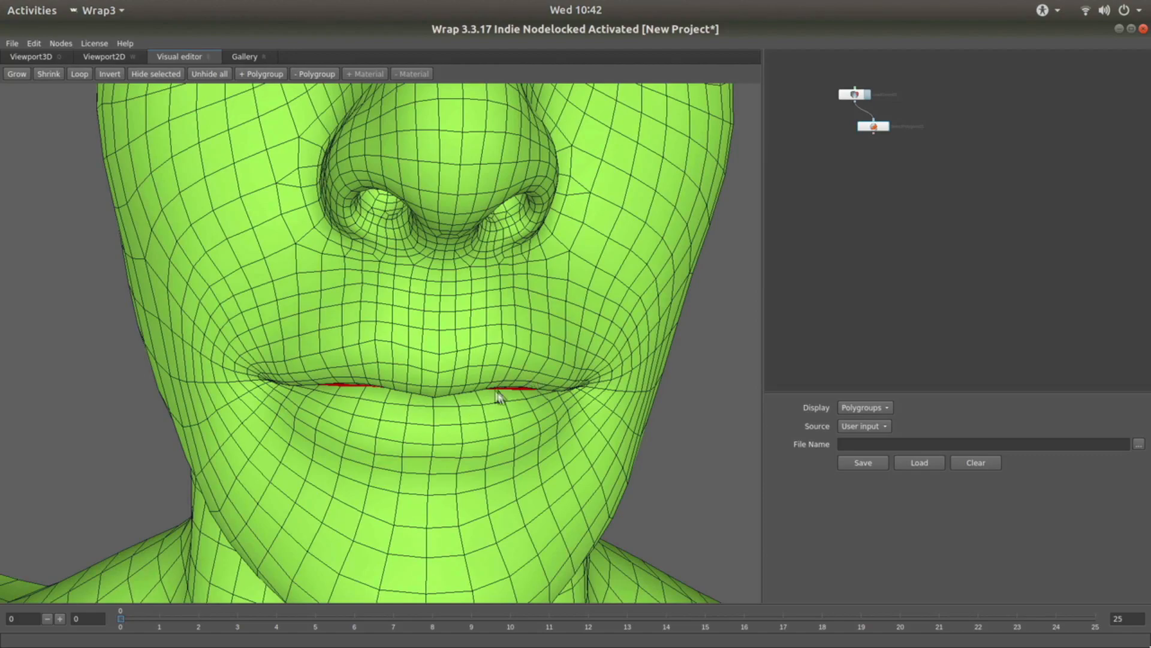
- Unhide all the hidden polygons of the head
{"action": "scroll", "coordinate": [419, 413], "scroll_direction": "down", "scroll_amount": 5}
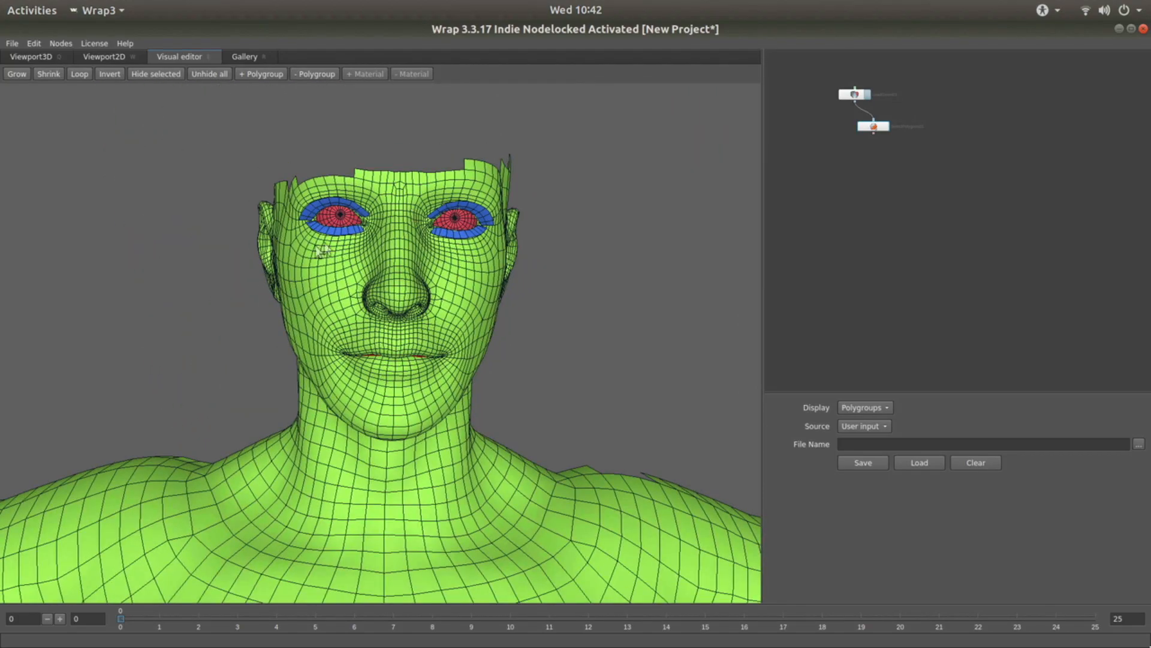
{"action": "left_click_drag", "start_coordinate": [201, 279], "coordinate": [350, 264]}
{"action": "left_click_drag", "start_coordinate": [192, 342], "coordinate": [299, 421]}
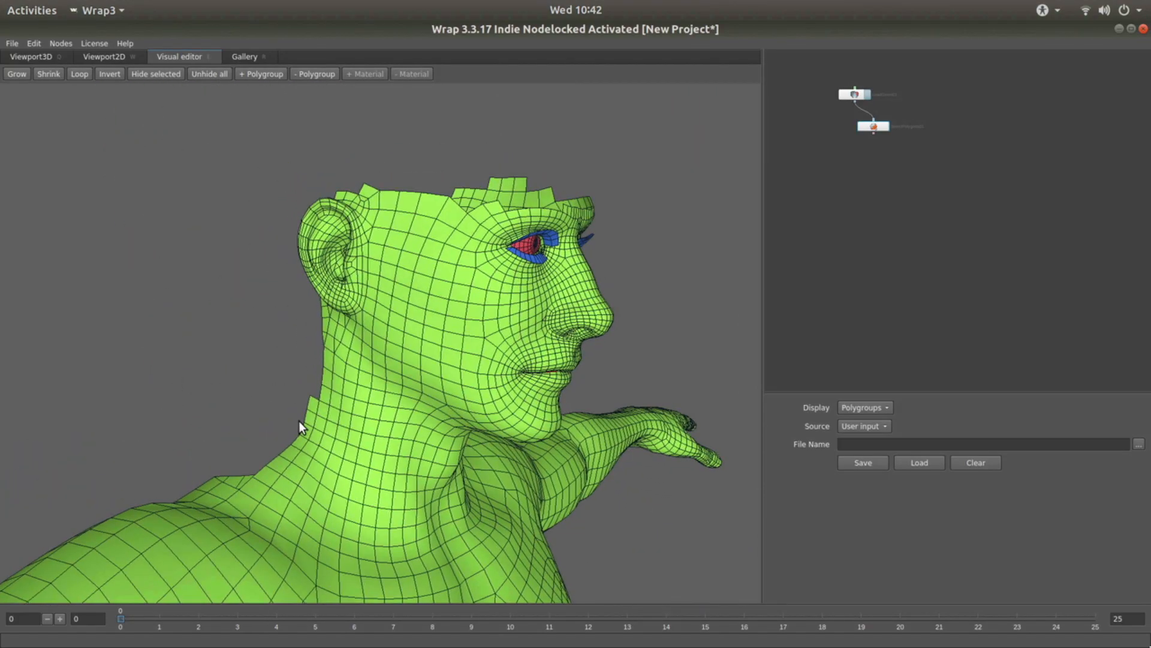
{"action": "left_click", "coordinate": [209, 74]}
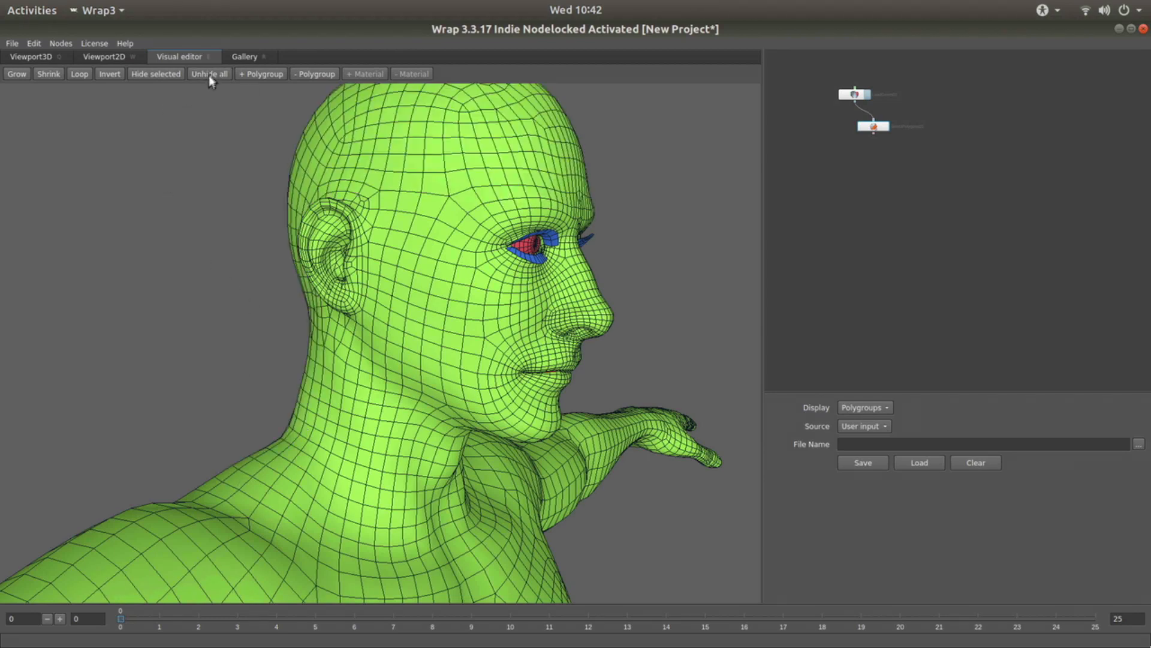
- Add the Eyelashes, Eyes and Teeth polygroups to the selection
{"action": "left_click", "coordinate": [267, 73]}
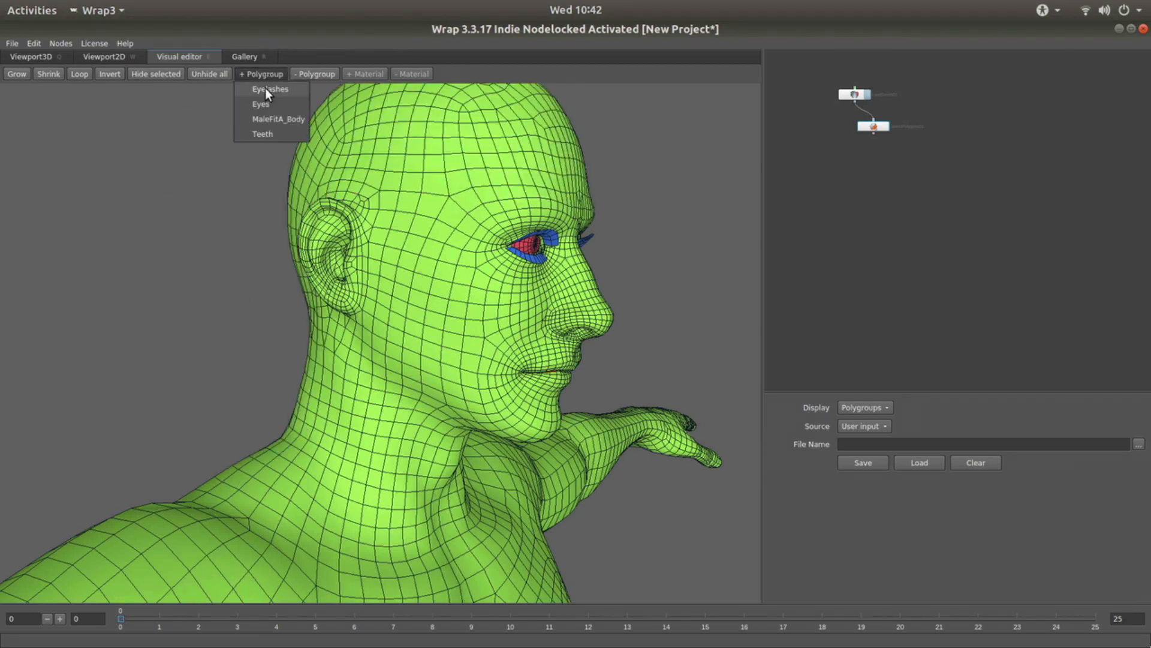
{"action": "left_click", "coordinate": [265, 89]}
{"action": "left_click", "coordinate": [267, 73]}
{"action": "left_click", "coordinate": [260, 102]}
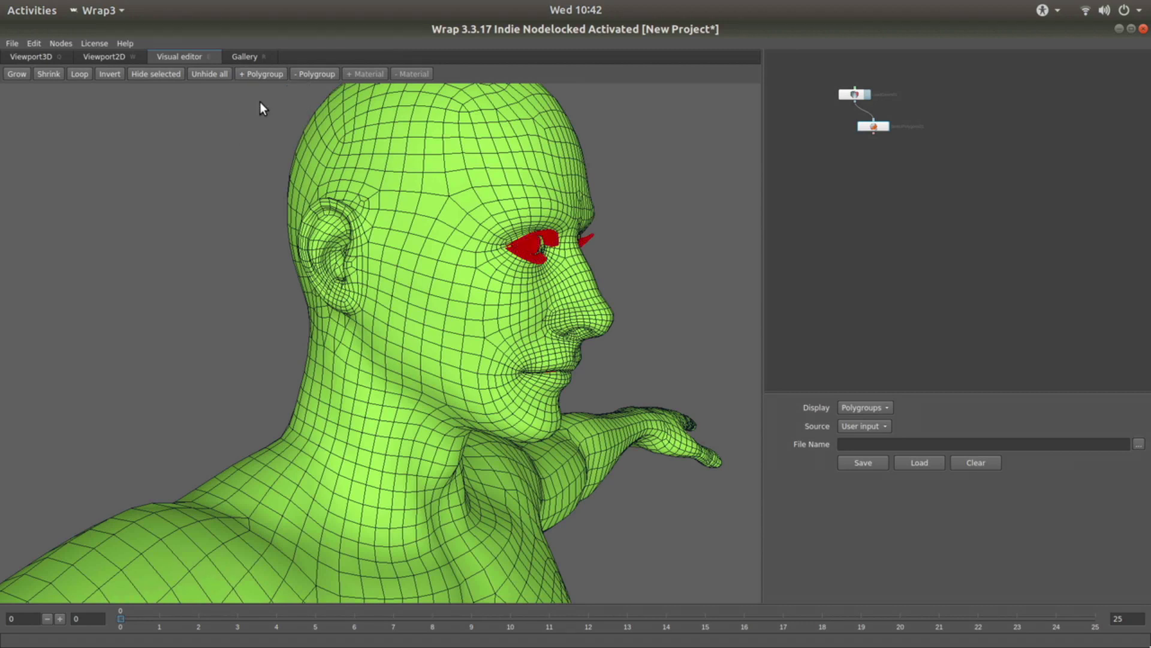
{"action": "left_click", "coordinate": [264, 74]}
{"action": "left_click", "coordinate": [262, 133]}
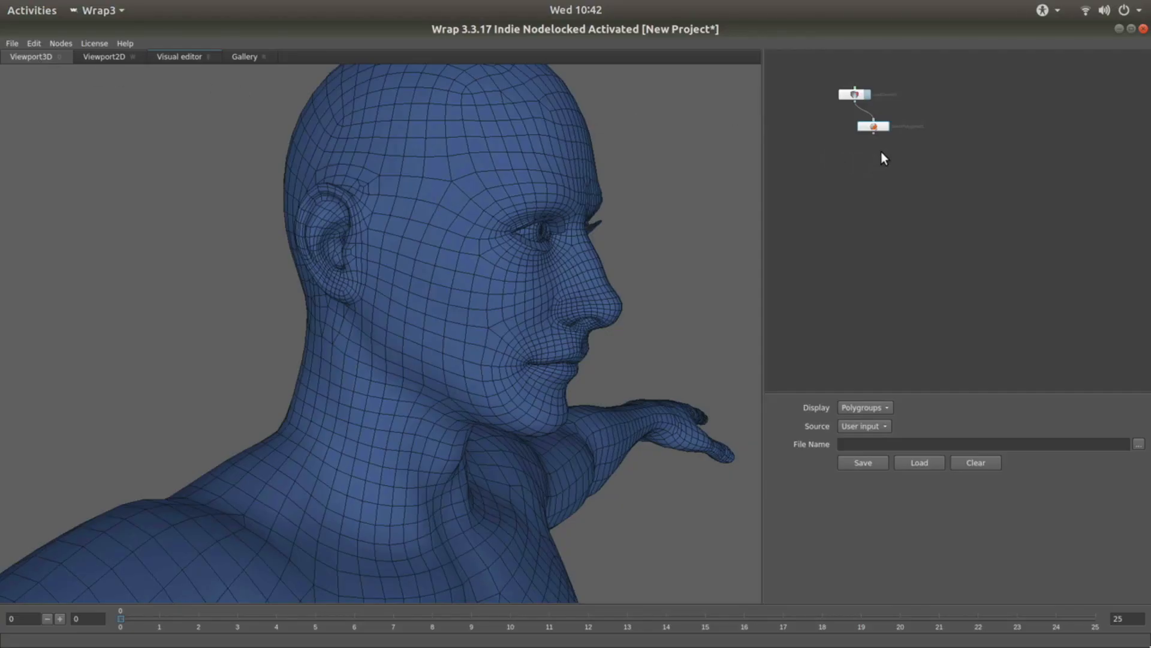
- Add a Subset node, feed it the loaded model and the polygon selection, and display its result in 3D
{"action": "right_click", "coordinate": [882, 152]}
{"action": "mouse_move", "coordinate": [936, 180]}
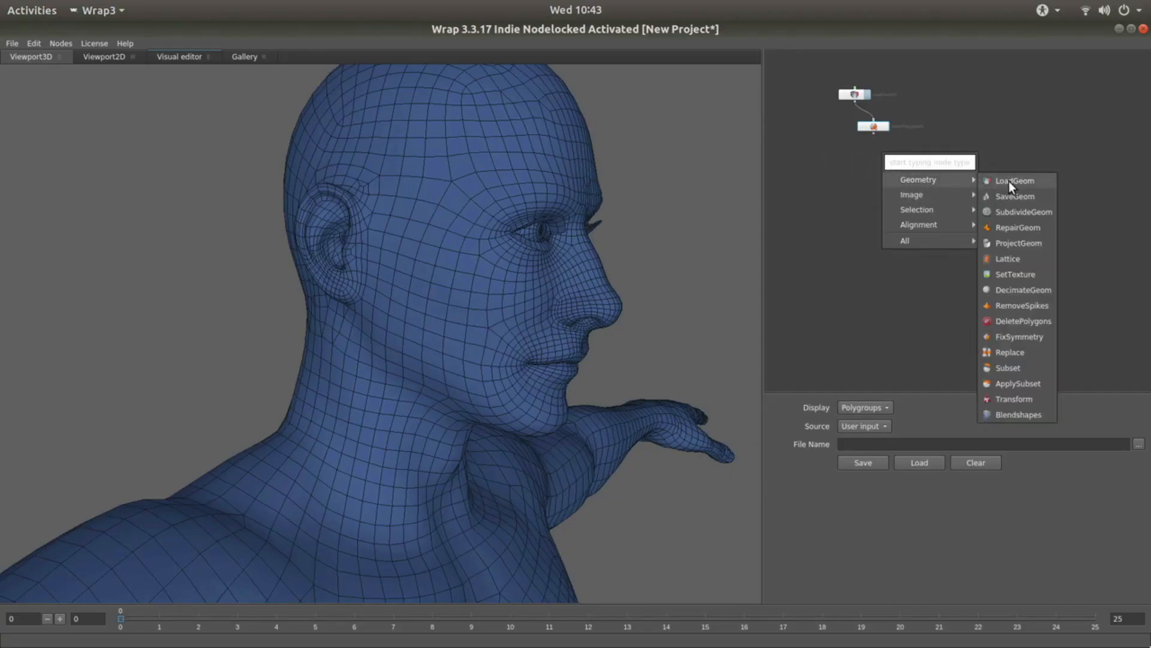
{"action": "left_click", "coordinate": [1010, 368]}
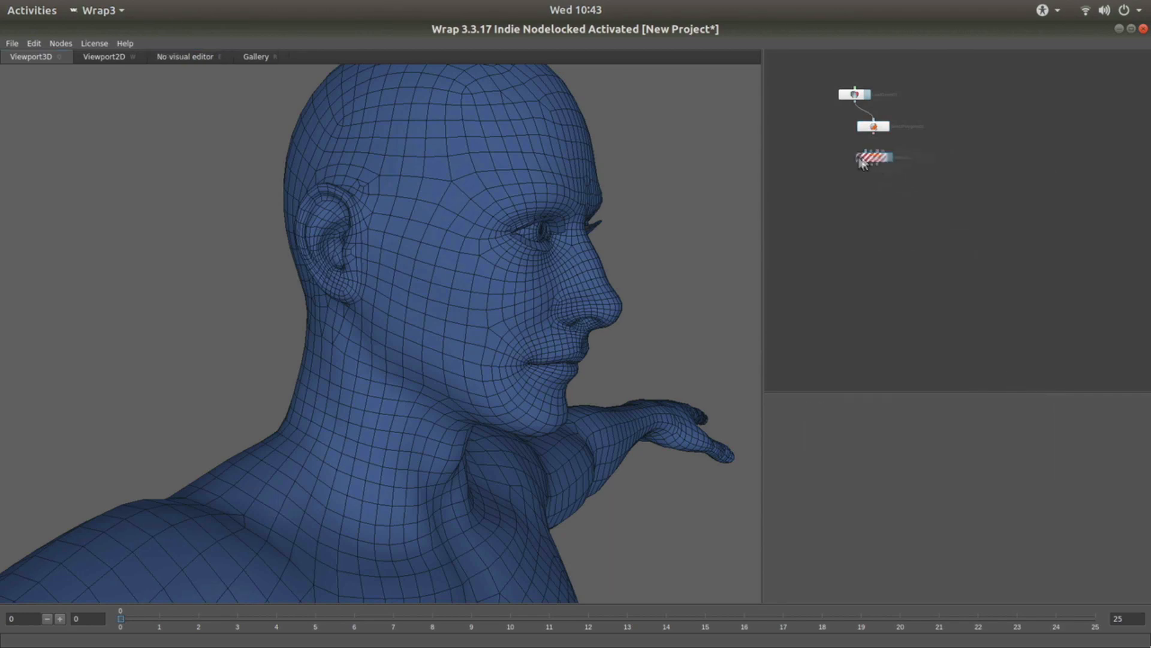
{"action": "left_click", "coordinate": [840, 155]}
{"action": "left_click_drag", "start_coordinate": [855, 102], "coordinate": [854, 152]}
{"action": "left_click", "coordinate": [865, 151]}
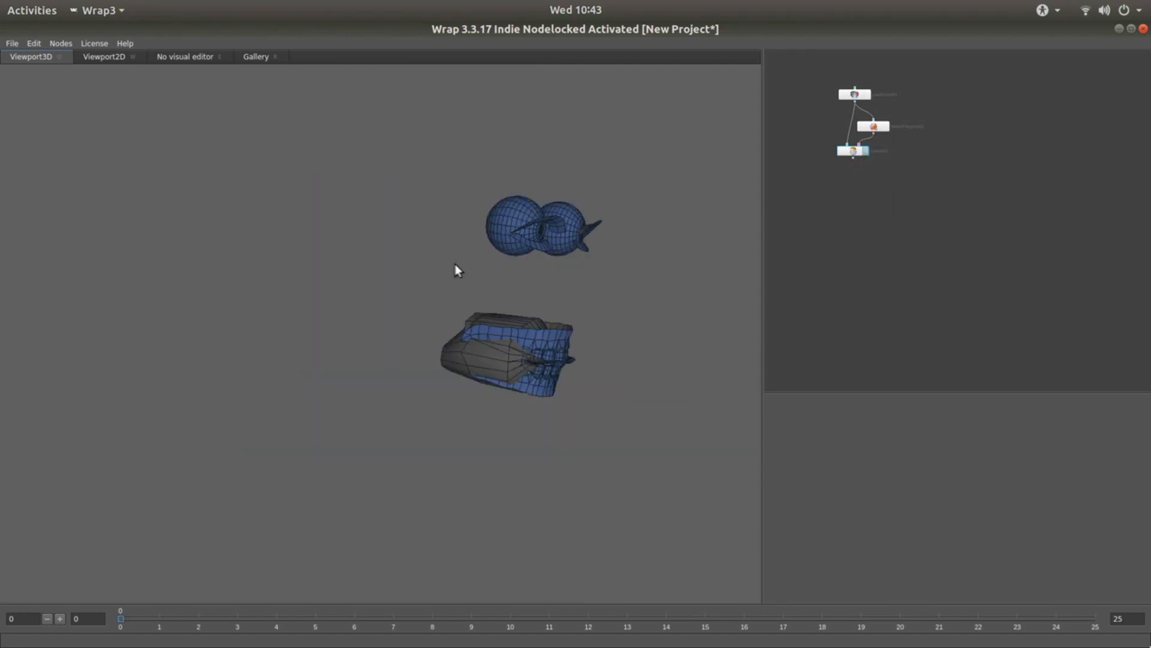
{"action": "left_click_drag", "start_coordinate": [421, 282], "coordinate": [492, 384]}
{"action": "left_click_drag", "start_coordinate": [255, 391], "coordinate": [216, 335]}
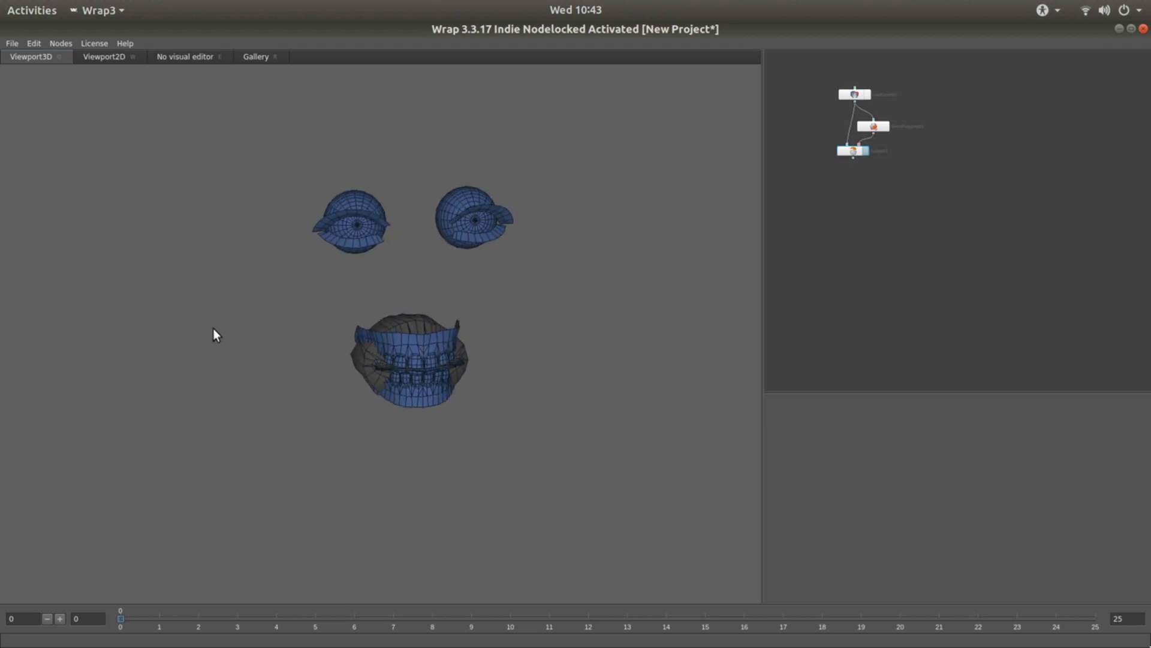
- Invert the polygon selection so the subset keeps the body without eyes, lashes, teeth and mouth cavity, and inspect the face in 3D
{"action": "left_click", "coordinate": [870, 131]}
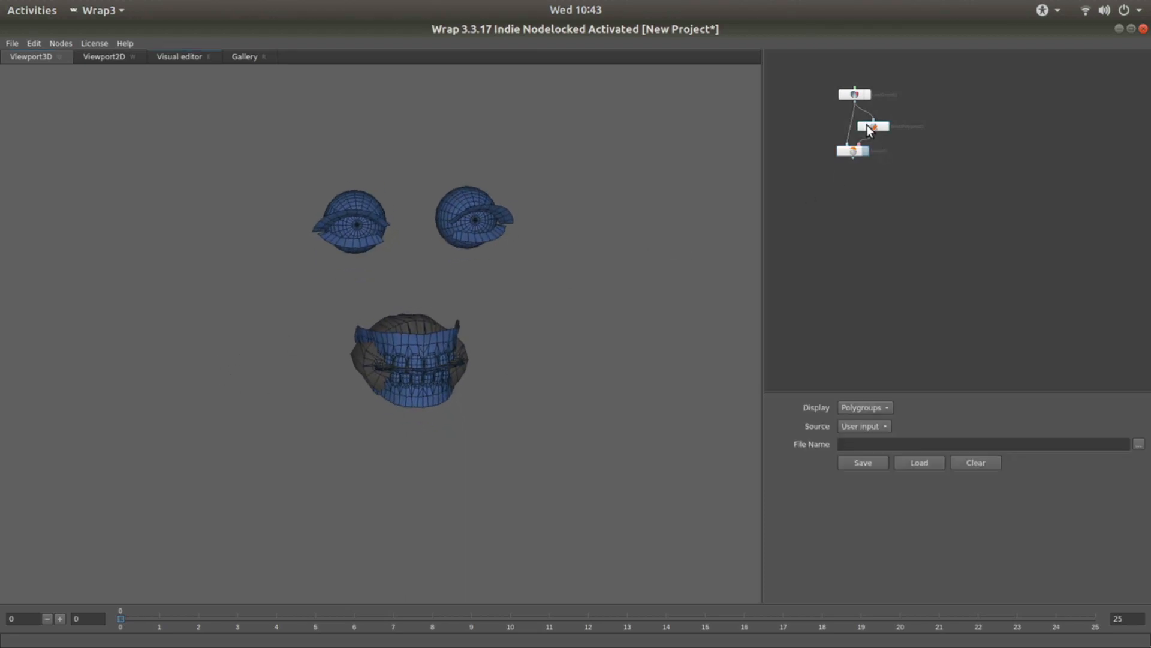
{"action": "left_click", "coordinate": [174, 56]}
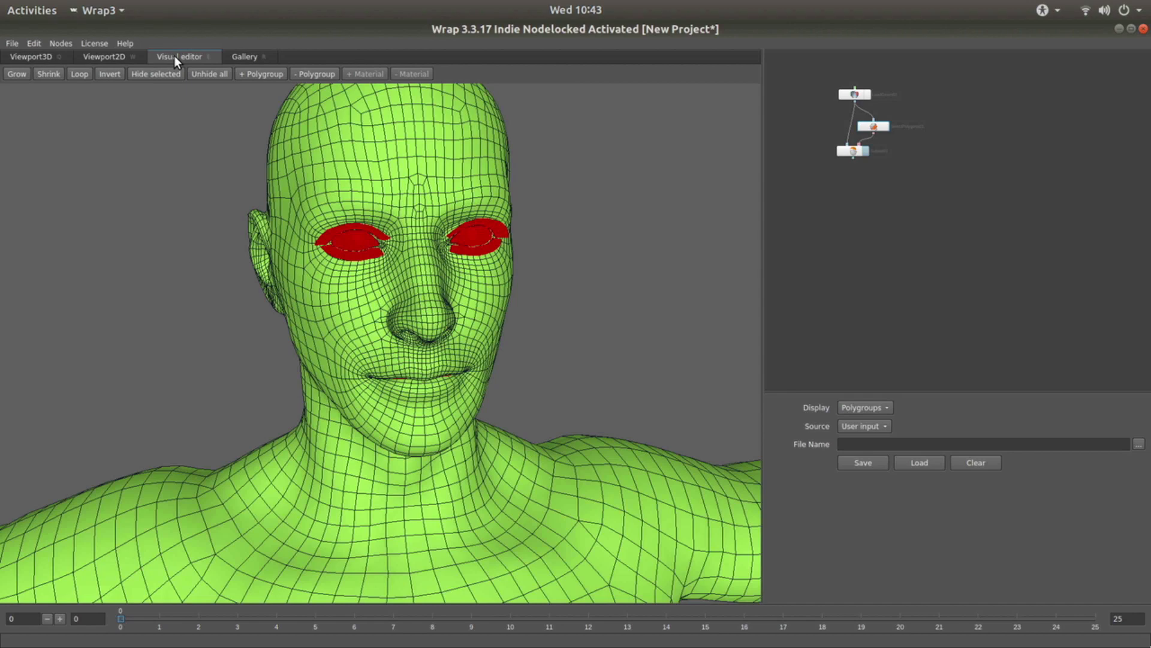
{"action": "left_click", "coordinate": [109, 73]}
{"action": "left_click", "coordinate": [37, 56]}
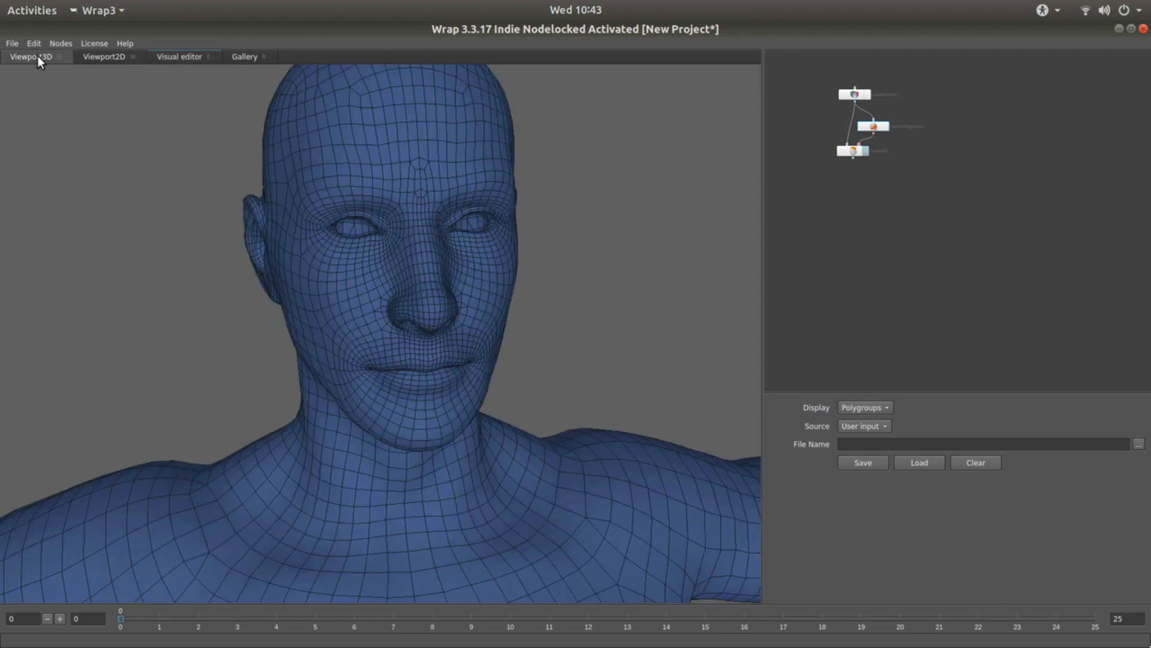
{"action": "scroll", "coordinate": [180, 321], "scroll_direction": "up", "scroll_amount": 5}
{"action": "scroll", "coordinate": [154, 342], "scroll_direction": "down", "scroll_amount": 5}
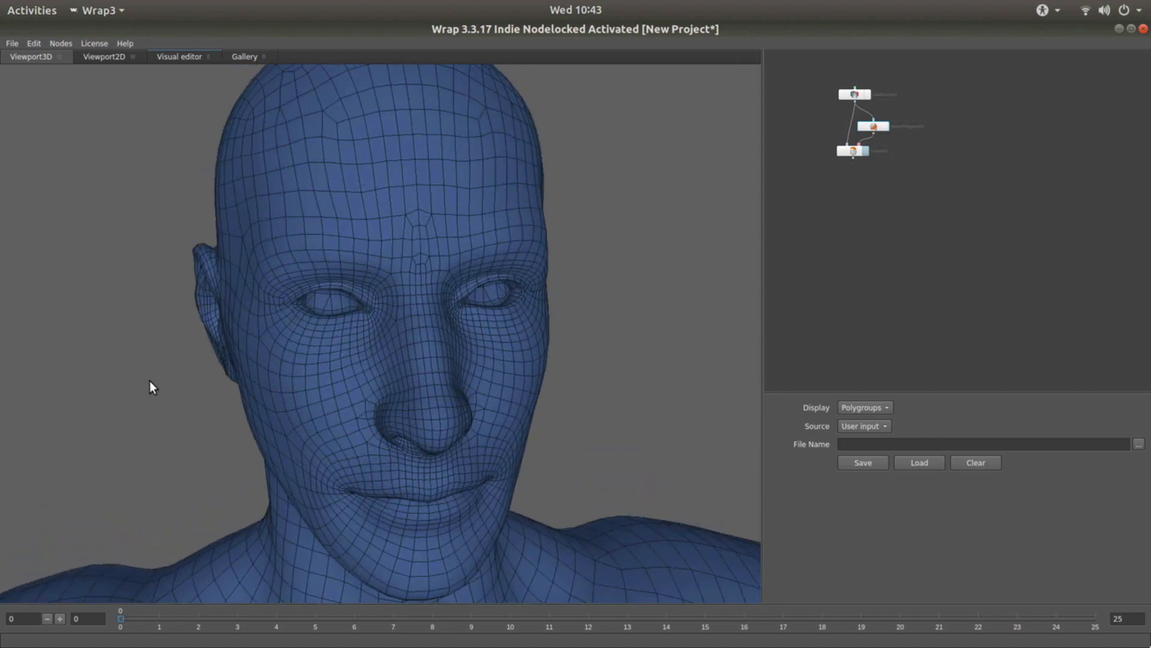
{"action": "left_click_drag", "start_coordinate": [370, 358], "coordinate": [473, 321]}
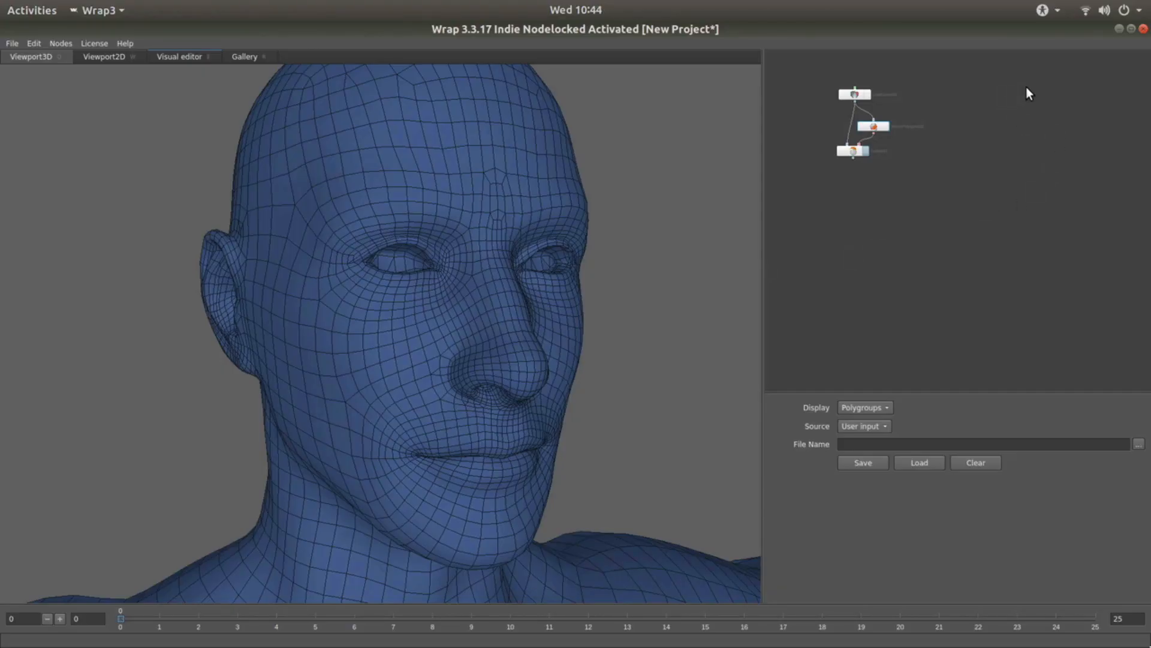
- Add a second LoadGeom node and load Muscular Male.obj from the Fuse1.3 Exports folder into it
{"action": "key", "text": "Tab"}
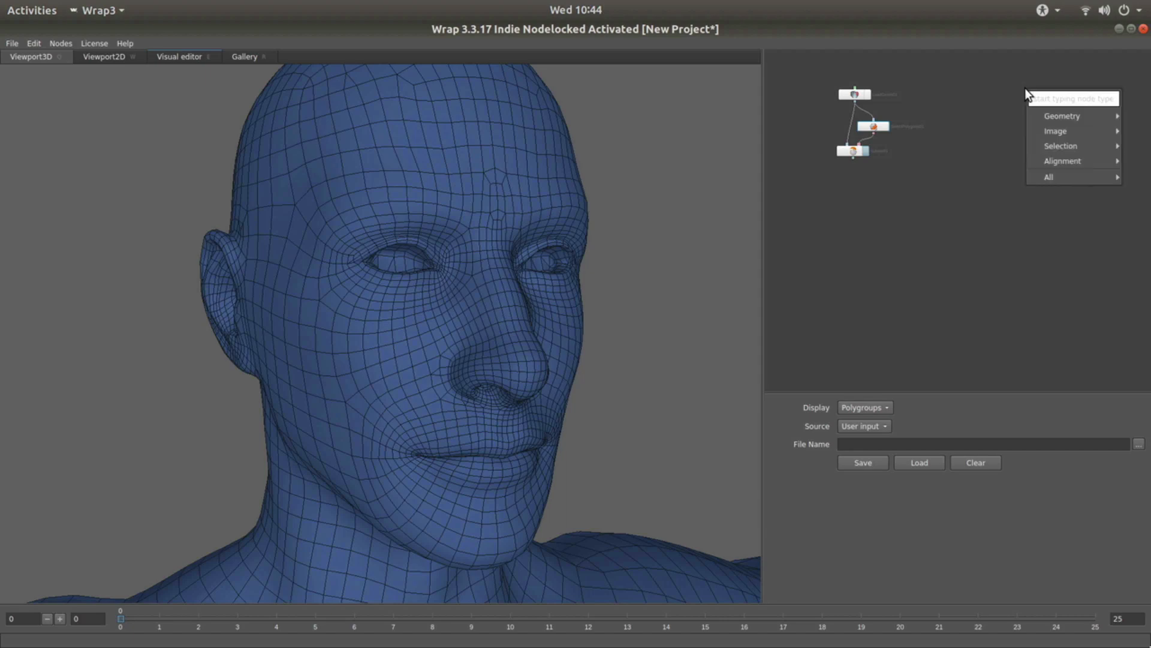
{"action": "mouse_move", "coordinate": [1055, 116]}
{"action": "left_click", "coordinate": [993, 118]}
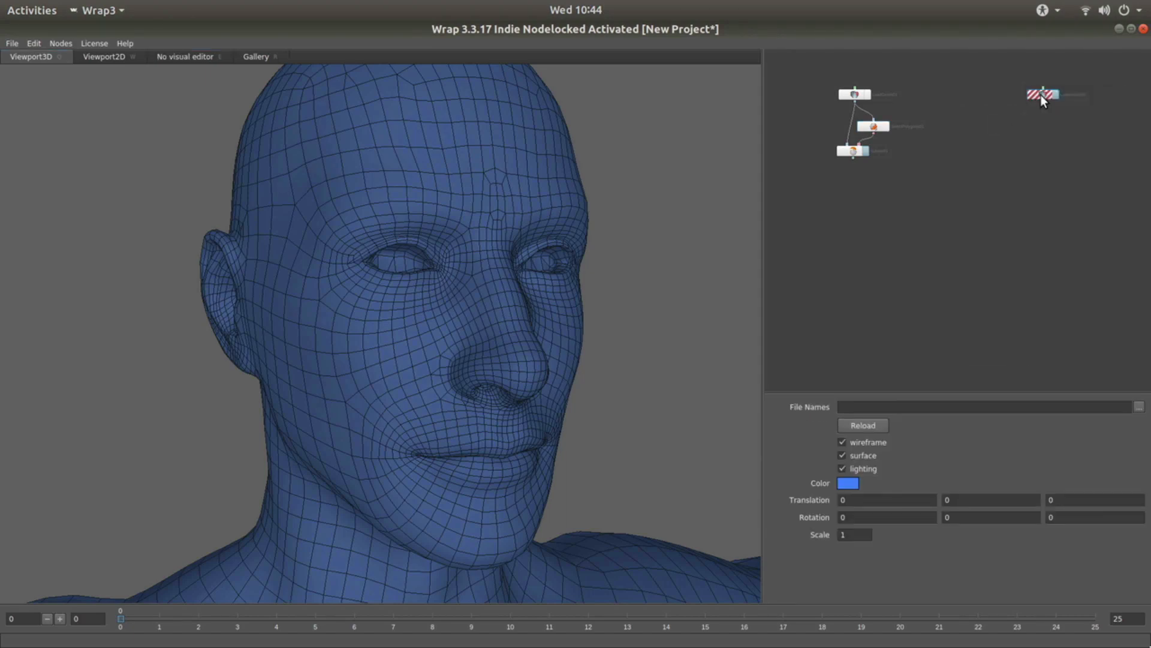
{"action": "left_click", "coordinate": [1139, 406]}
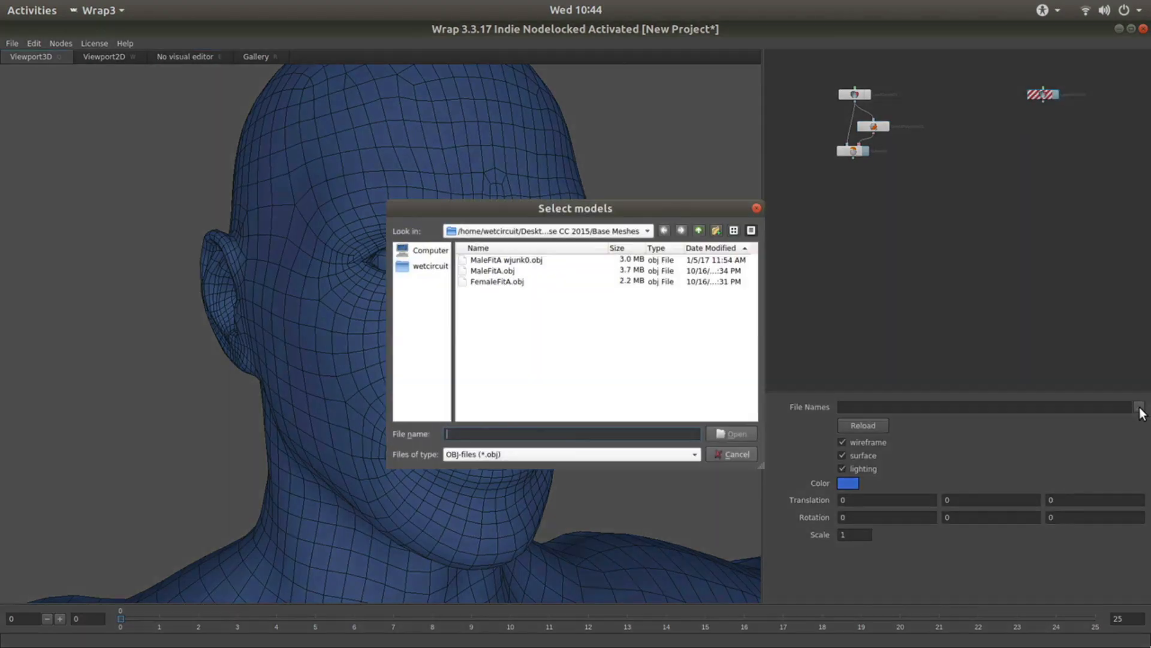
{"action": "left_click", "coordinate": [642, 232]}
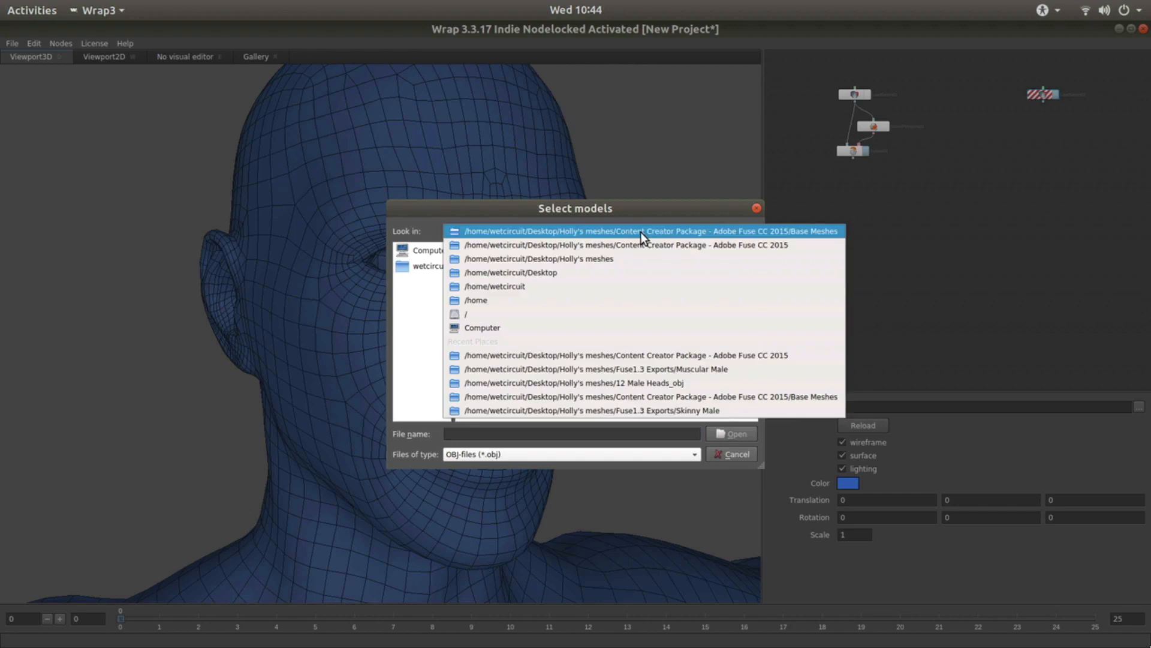
{"action": "left_click", "coordinate": [674, 371]}
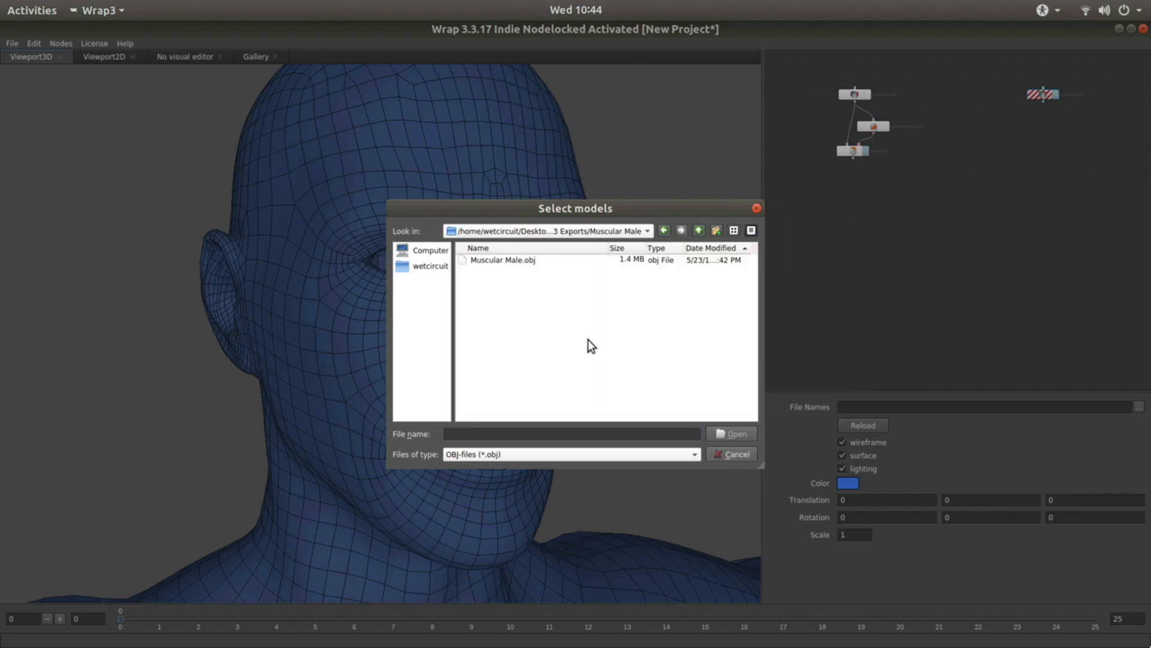
{"action": "double_click", "coordinate": [484, 260]}
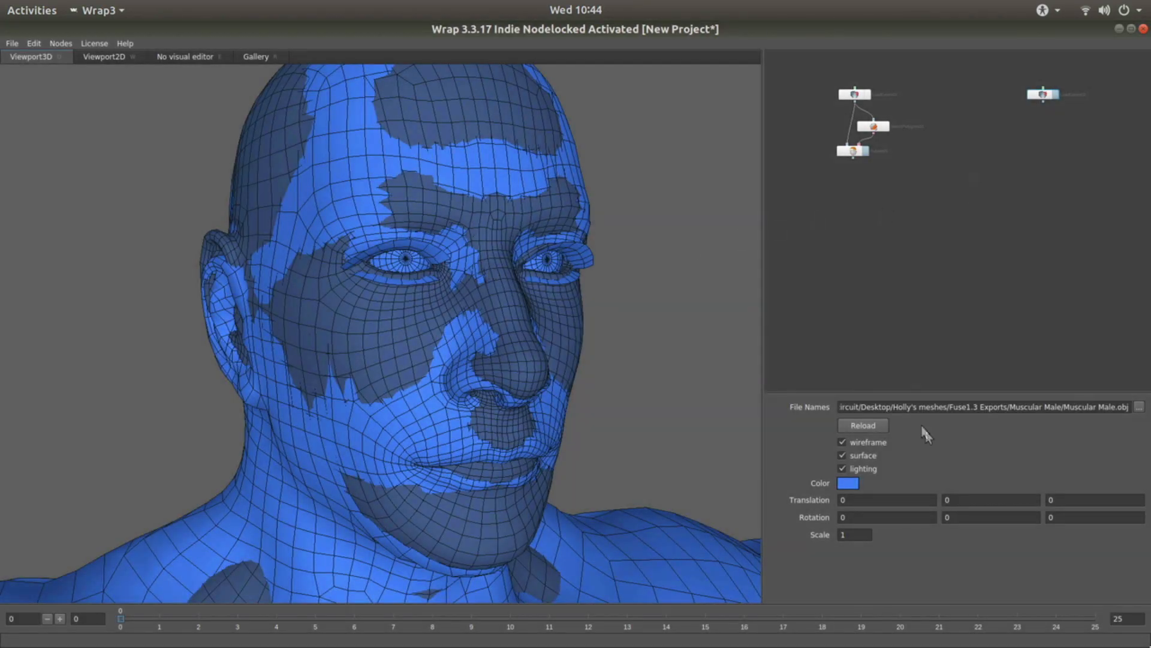
- Change the Muscular Male model's display color to brown, about H 28, S 141, V 147
{"action": "left_click", "coordinate": [848, 483]}
{"action": "left_click", "coordinate": [542, 330]}
{"action": "left_click", "coordinate": [544, 341]}
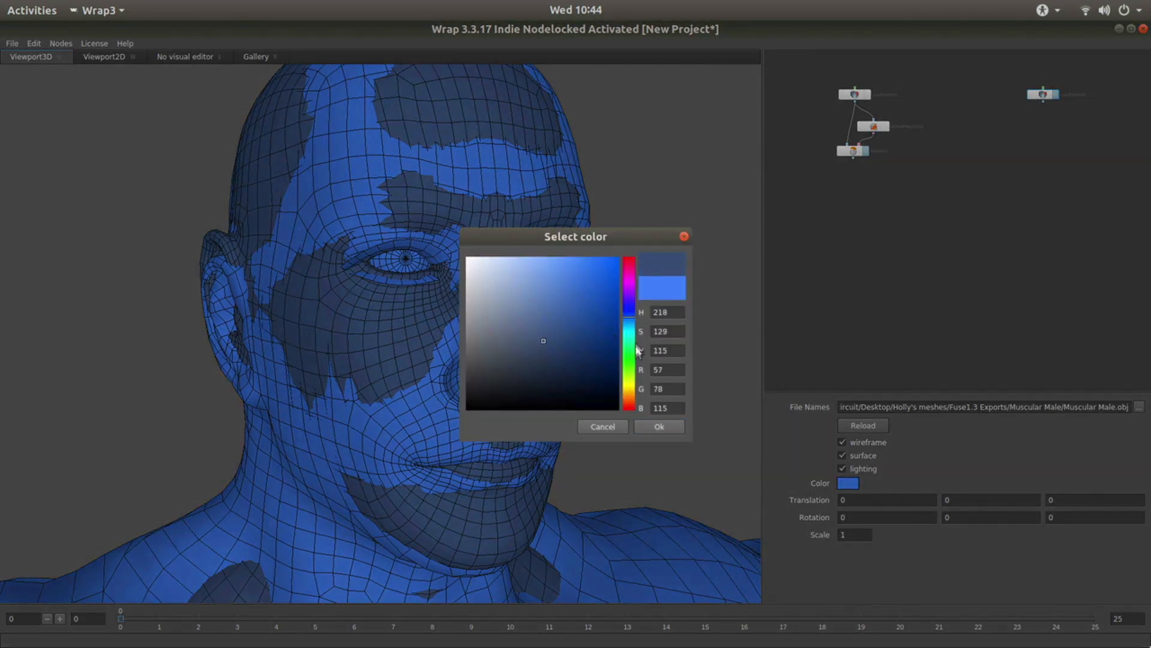
{"action": "left_click", "coordinate": [628, 397]}
{"action": "left_click", "coordinate": [629, 401]}
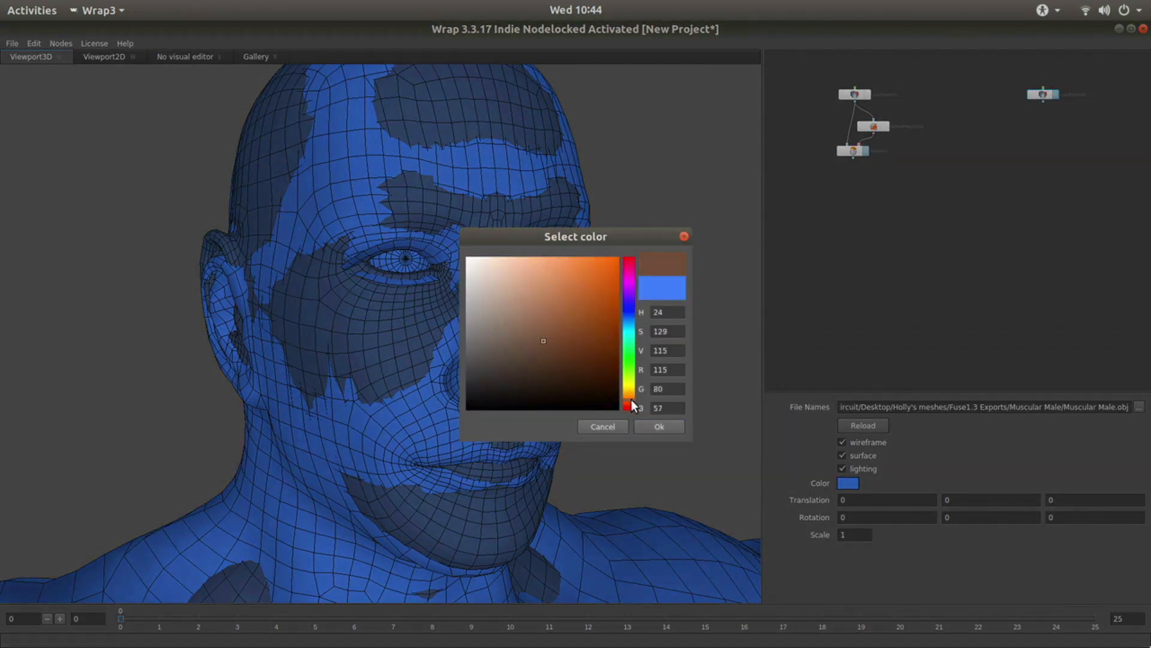
{"action": "left_click", "coordinate": [544, 327]}
{"action": "left_click_drag", "start_coordinate": [539, 325], "coordinate": [550, 322]}
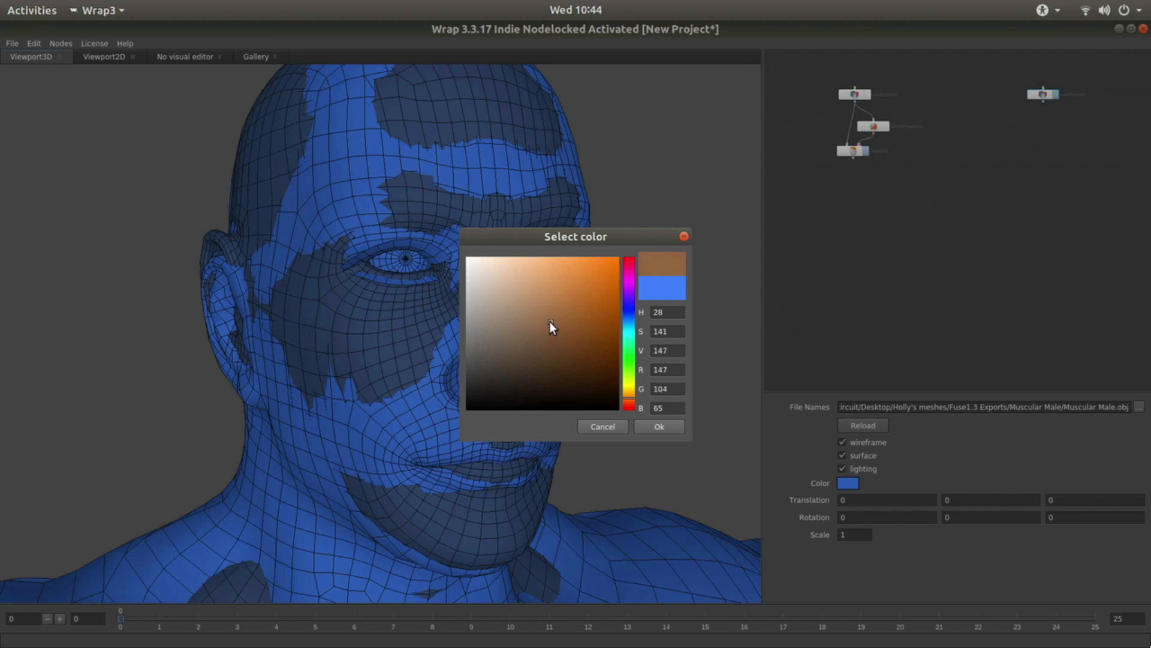
{"action": "left_click", "coordinate": [657, 426]}
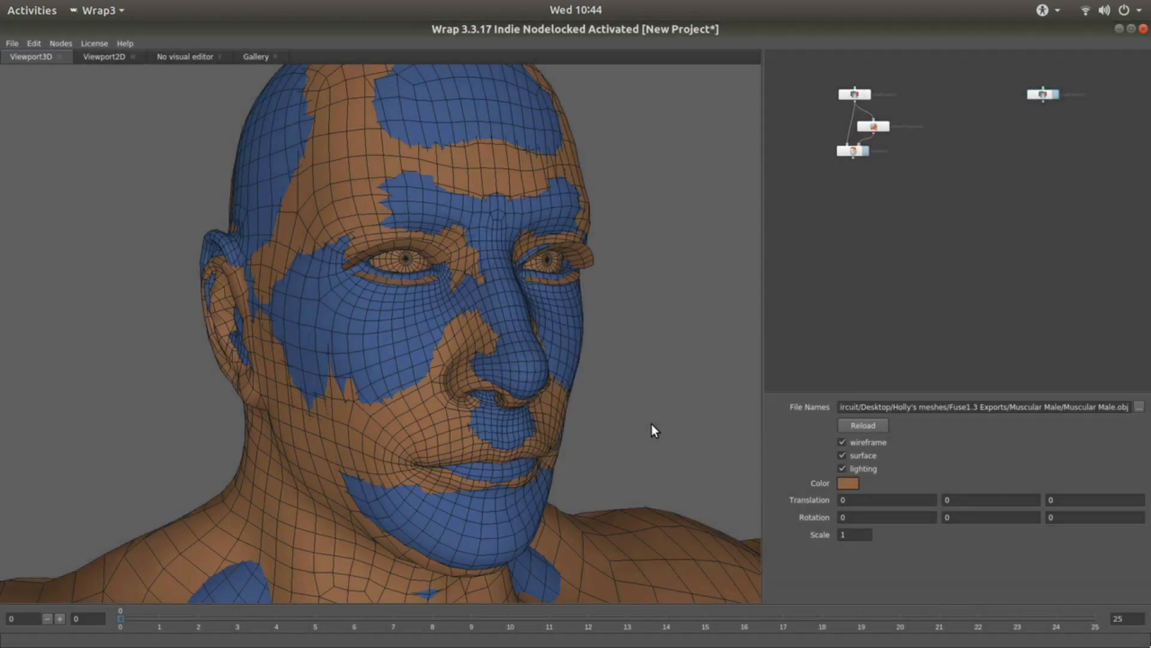
- Hide the blue subset mesh in 3D and view the brown Muscular Male head on its own
{"action": "left_click", "coordinate": [865, 150]}
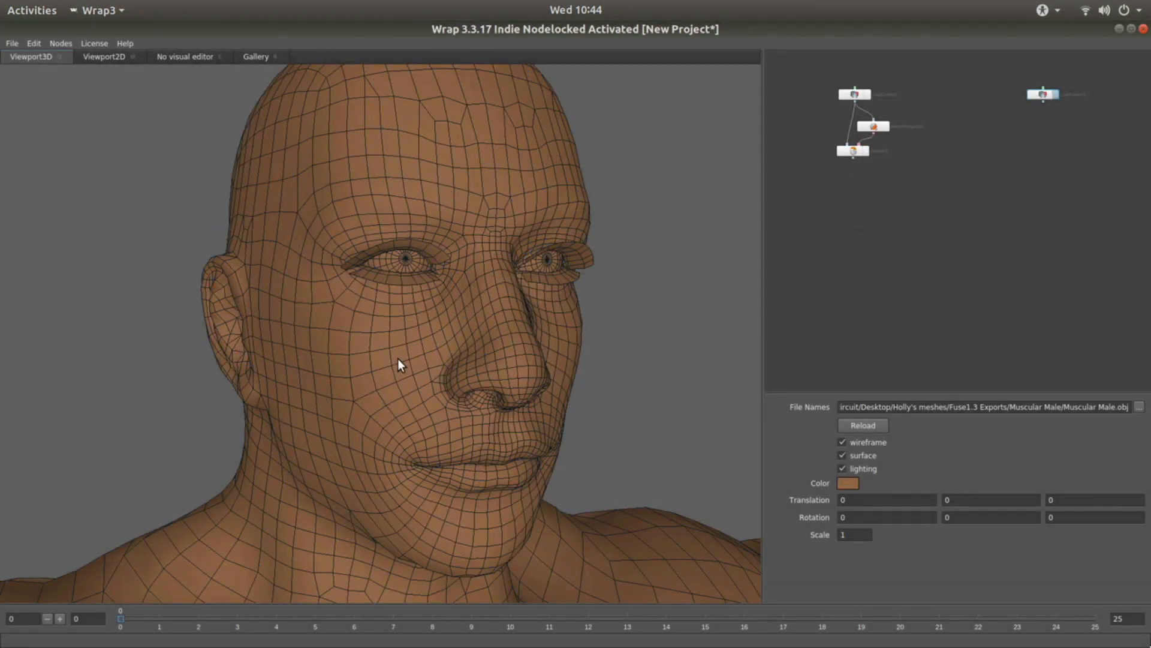
{"action": "left_click_drag", "start_coordinate": [378, 352], "coordinate": [349, 352]}
{"action": "right_click_drag", "start_coordinate": [356, 351], "coordinate": [337, 305]}
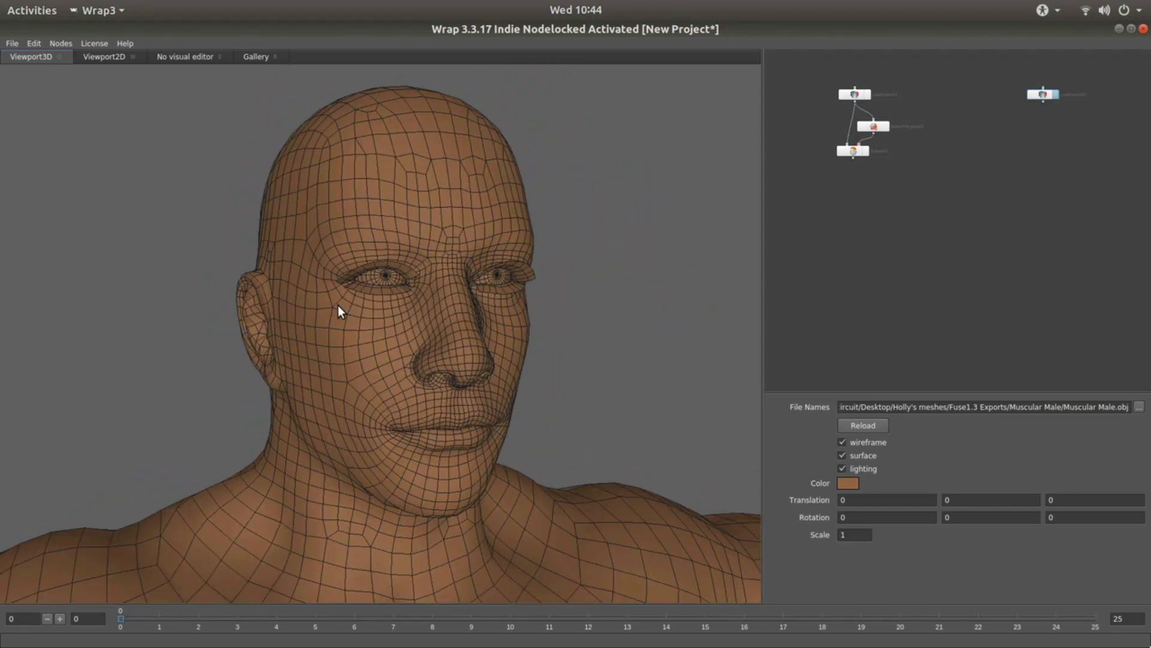
- Add a SelectPolygons node fed by the Muscular Male model and select its Eyes and Eyelashes polygroups
{"action": "right_click", "coordinate": [1050, 122]}
{"action": "mouse_move", "coordinate": [1073, 180]}
{"action": "left_click", "coordinate": [996, 198]}
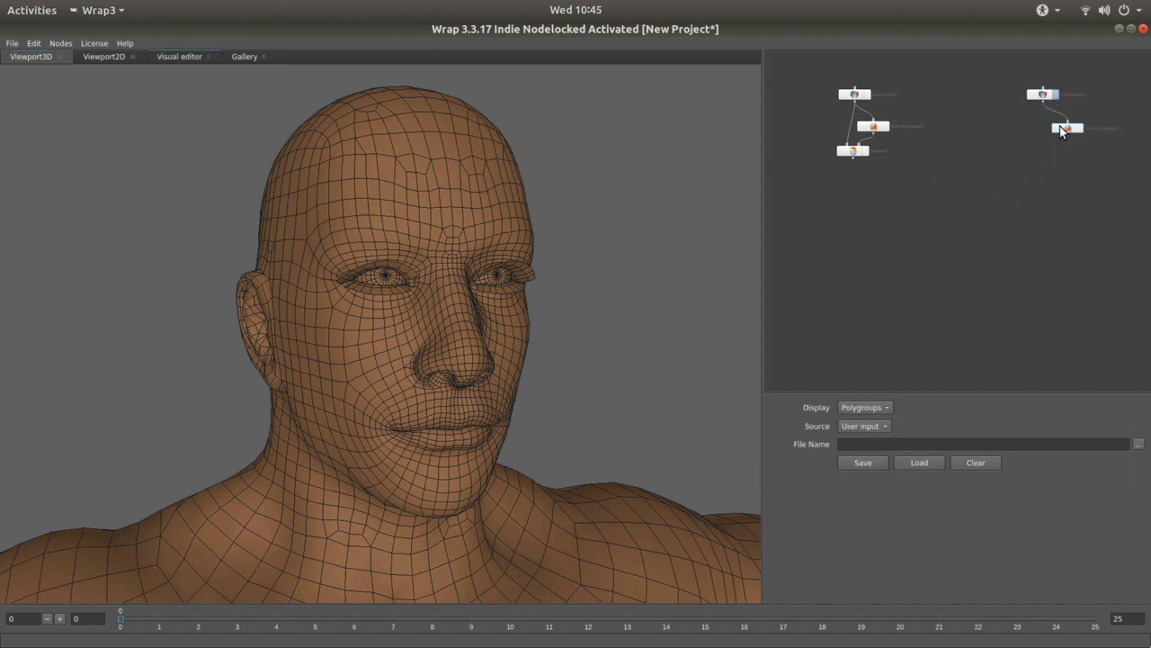
{"action": "left_click", "coordinate": [182, 56]}
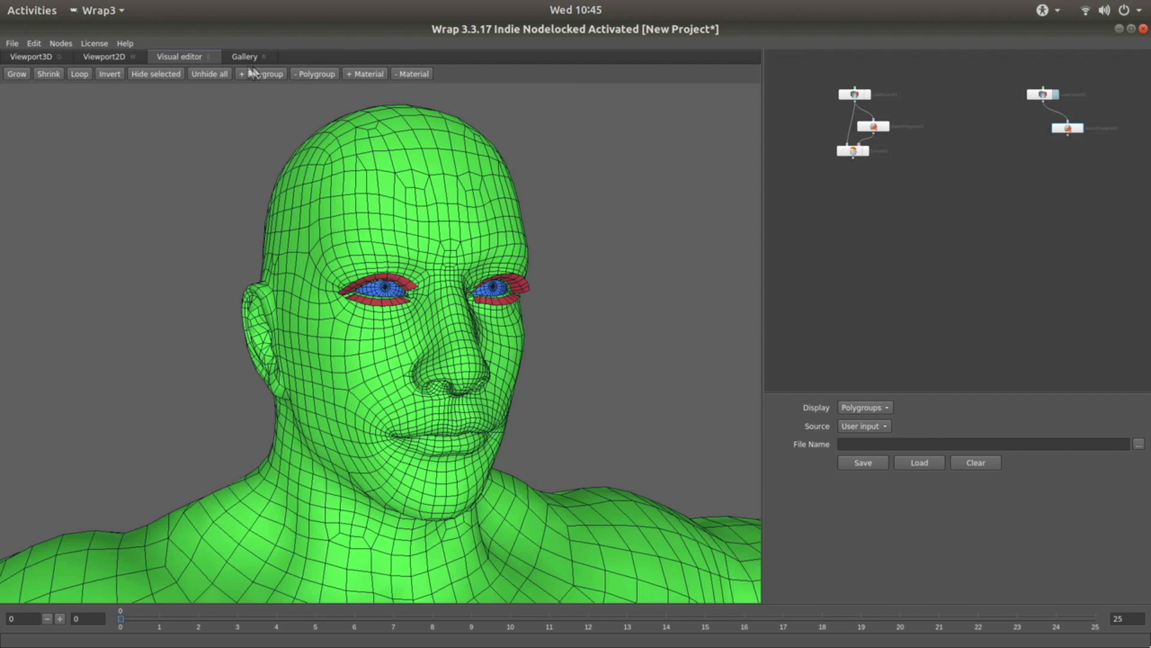
{"action": "left_click", "coordinate": [269, 71]}
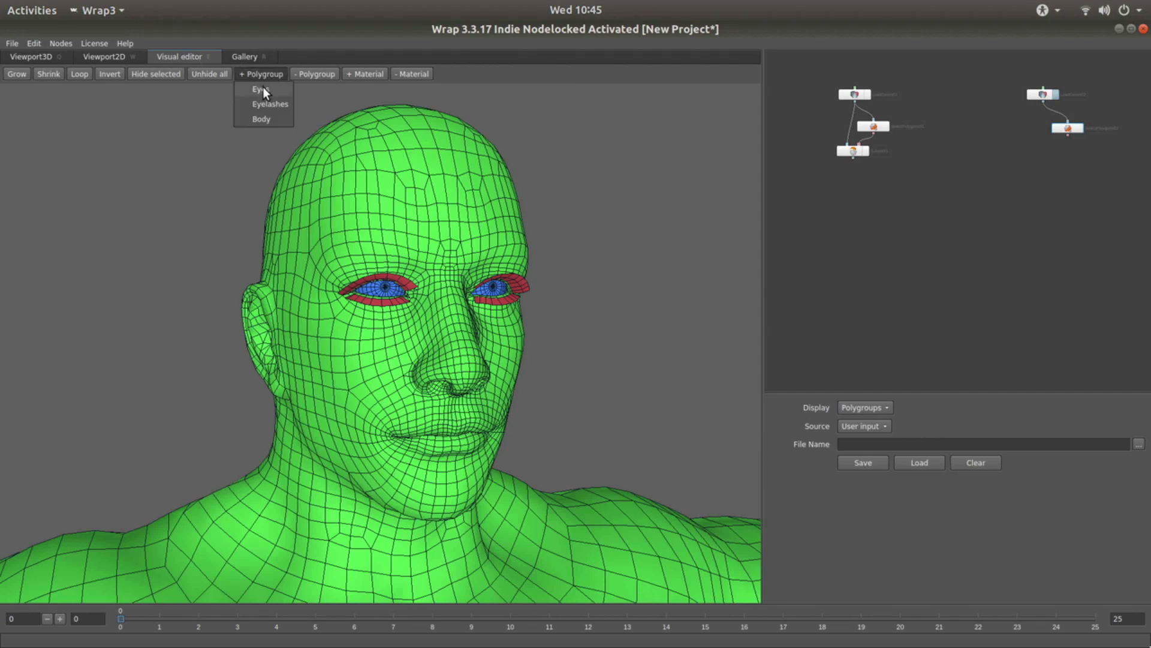
{"action": "left_click", "coordinate": [263, 88]}
{"action": "left_click", "coordinate": [264, 74]}
{"action": "left_click", "coordinate": [267, 103]}
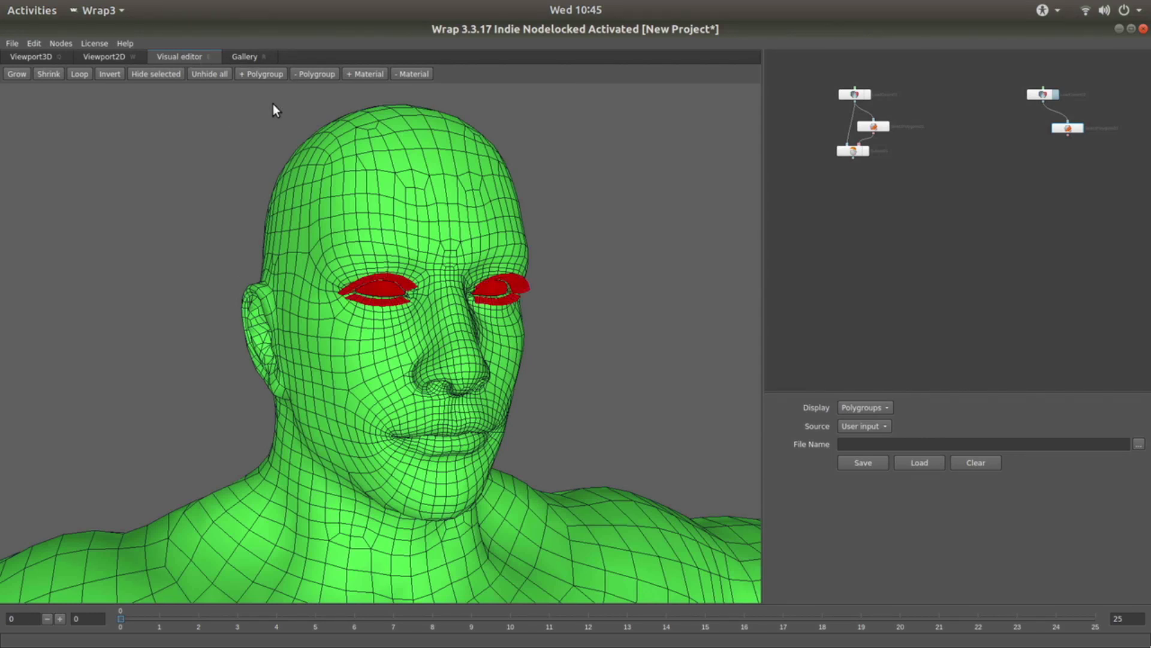
- Add a DeletePolygons node fed by the Muscular Male model and its polygon selection, and display its result instead of the loaded model
{"action": "left_click", "coordinate": [31, 57]}
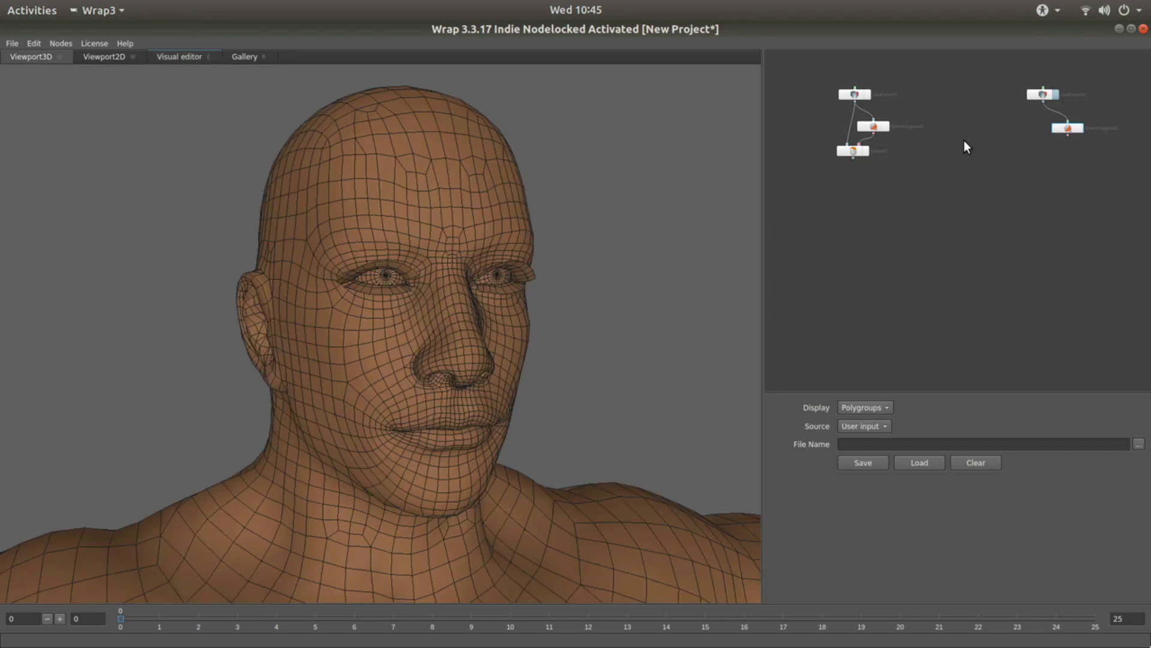
{"action": "right_click", "coordinate": [1048, 152]}
{"action": "mouse_move", "coordinate": [1071, 179]}
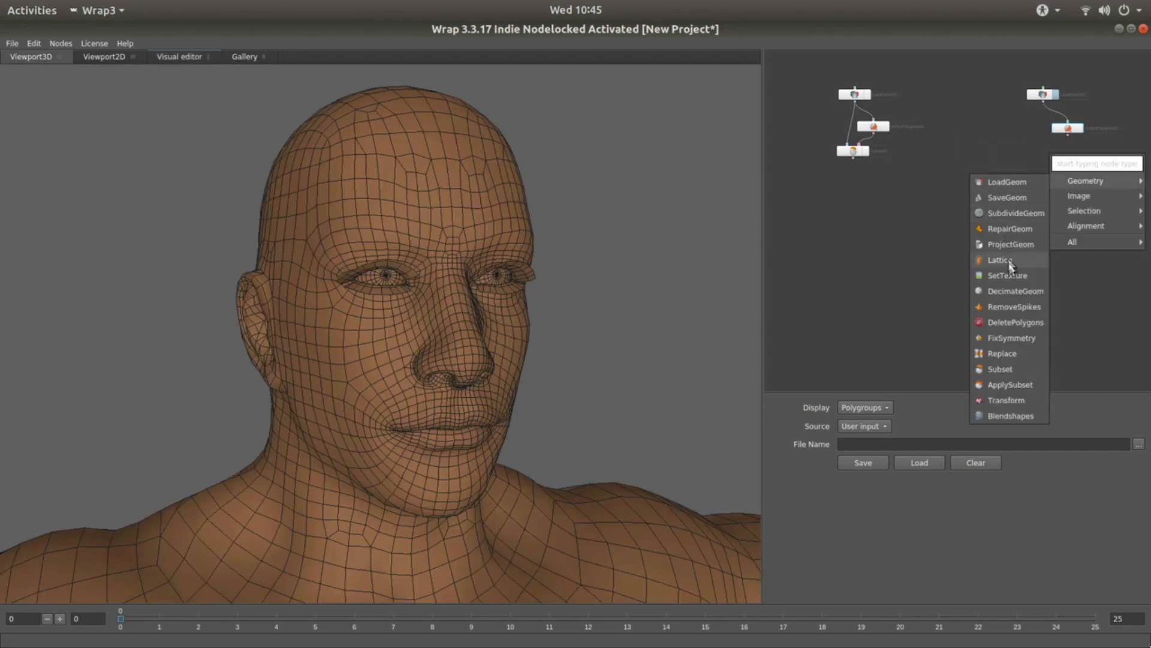
{"action": "left_click", "coordinate": [1004, 322]}
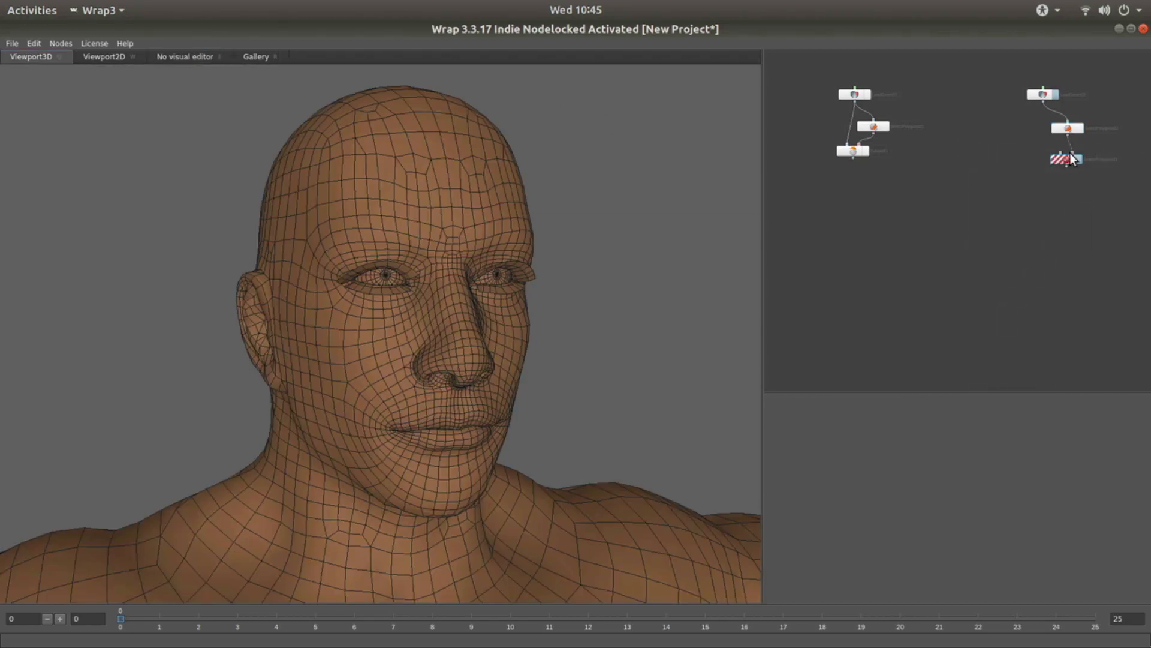
{"action": "left_click_drag", "start_coordinate": [1070, 136], "coordinate": [1043, 102]}
{"action": "left_click_drag", "start_coordinate": [1079, 157], "coordinate": [1061, 150]}
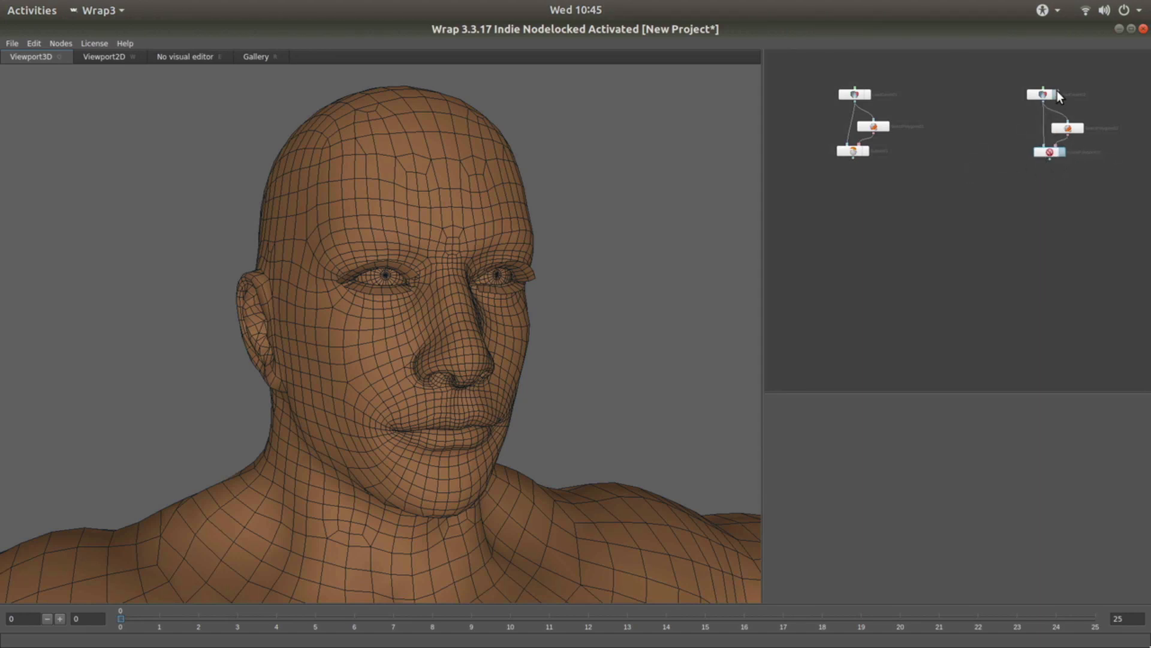
- Add a SubdivideGeom node below DeletePolygons and connect the cleaned Muscular Male mesh to its input
{"action": "right_click", "coordinate": [1049, 180]}
{"action": "mouse_move", "coordinate": [1061, 206]}
{"action": "left_click", "coordinate": [1011, 240]}
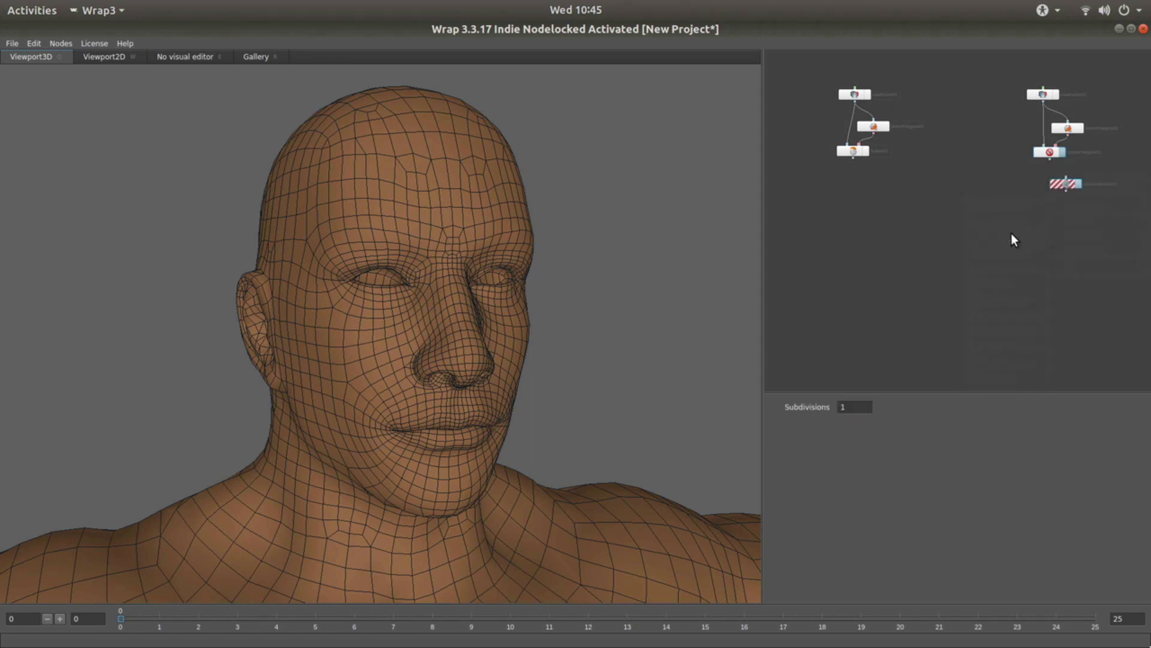
{"action": "left_click_drag", "start_coordinate": [1059, 185], "coordinate": [1045, 181]}
{"action": "left_click", "coordinate": [1050, 160]}
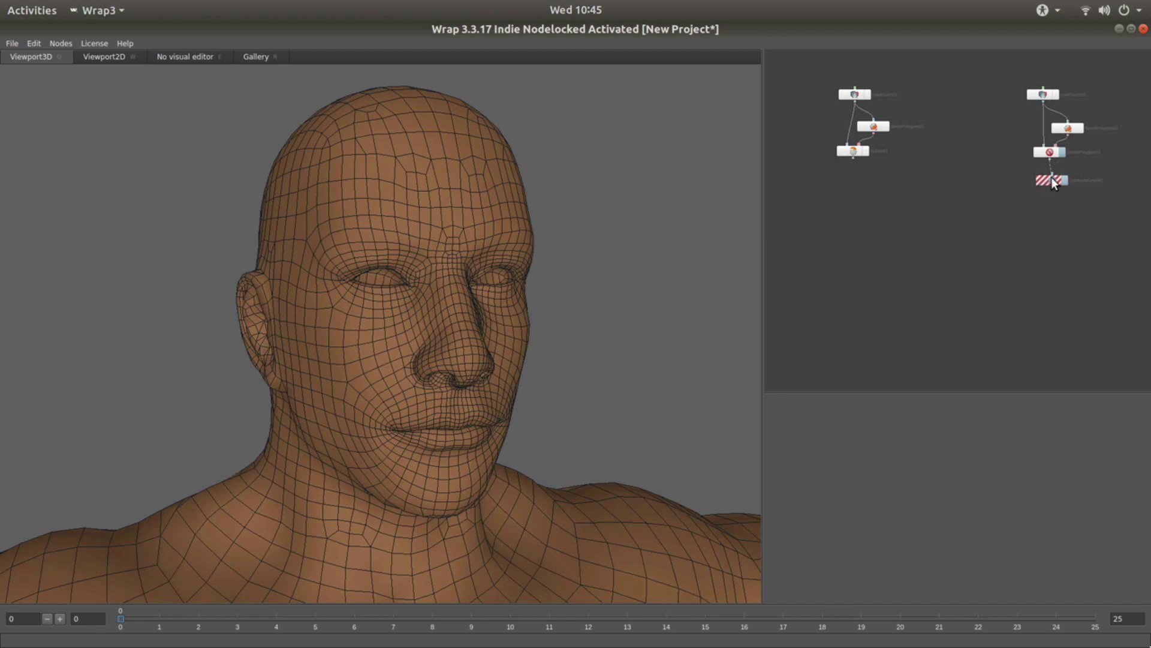
{"action": "left_click", "coordinate": [1054, 180]}
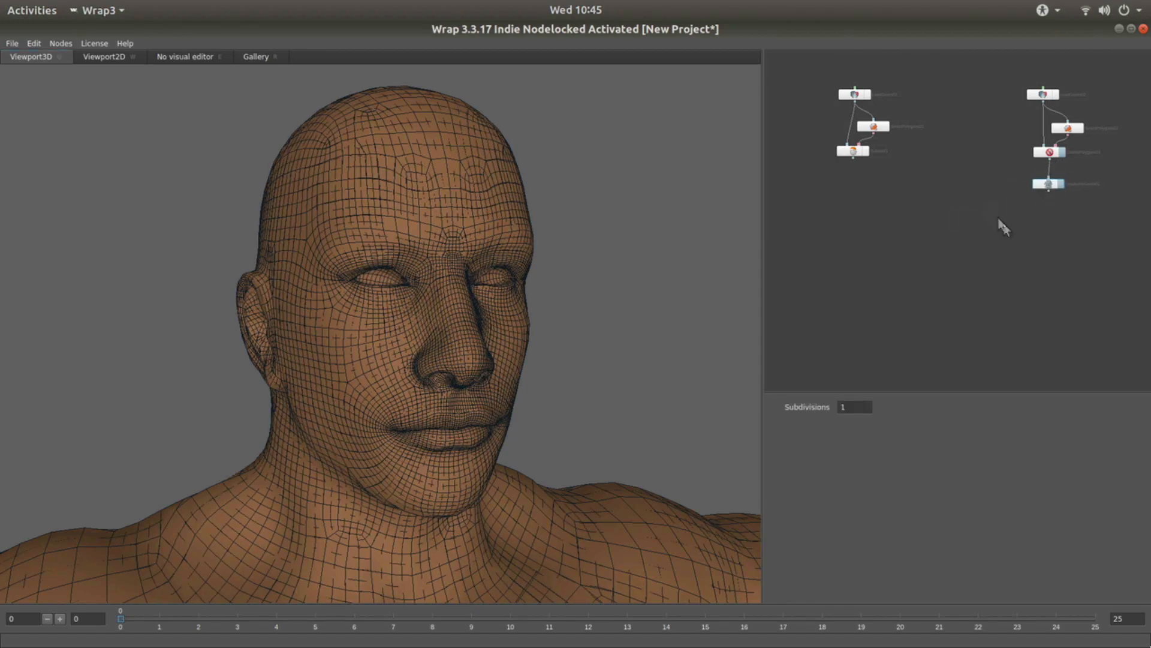
- Arrange the two node branches compactly side by side and leave only the SubdivideGeom result displayed
{"action": "scroll", "coordinate": [1002, 231], "scroll_direction": "up", "scroll_amount": 2}
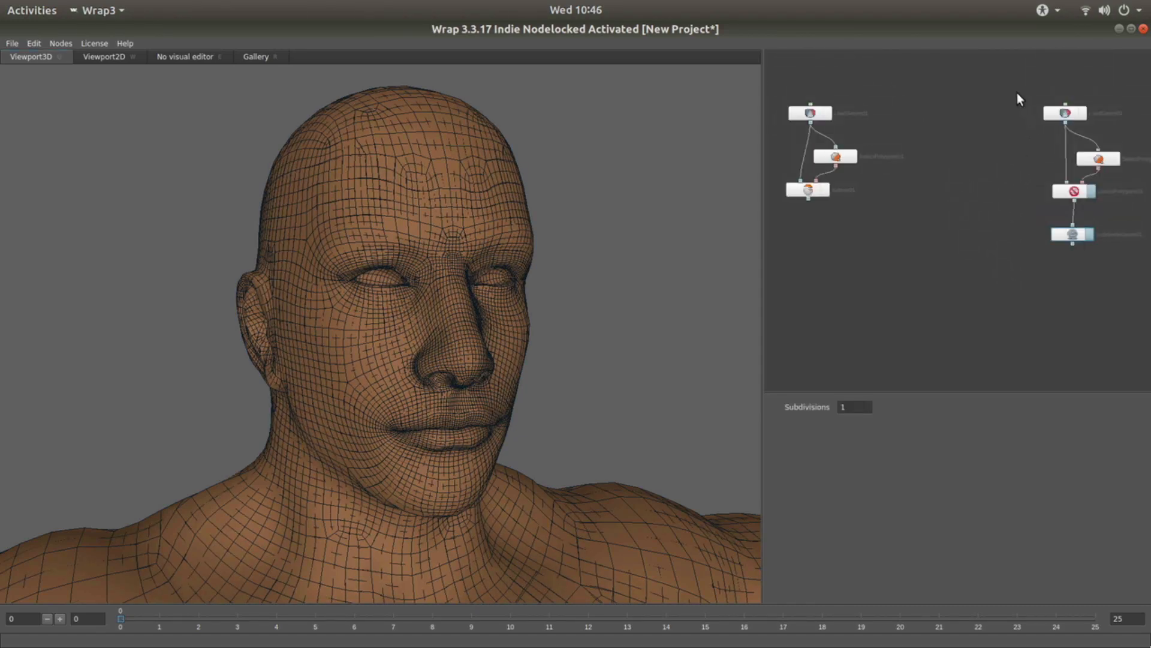
{"action": "left_click_drag", "start_coordinate": [1018, 92], "coordinate": [949, 230]}
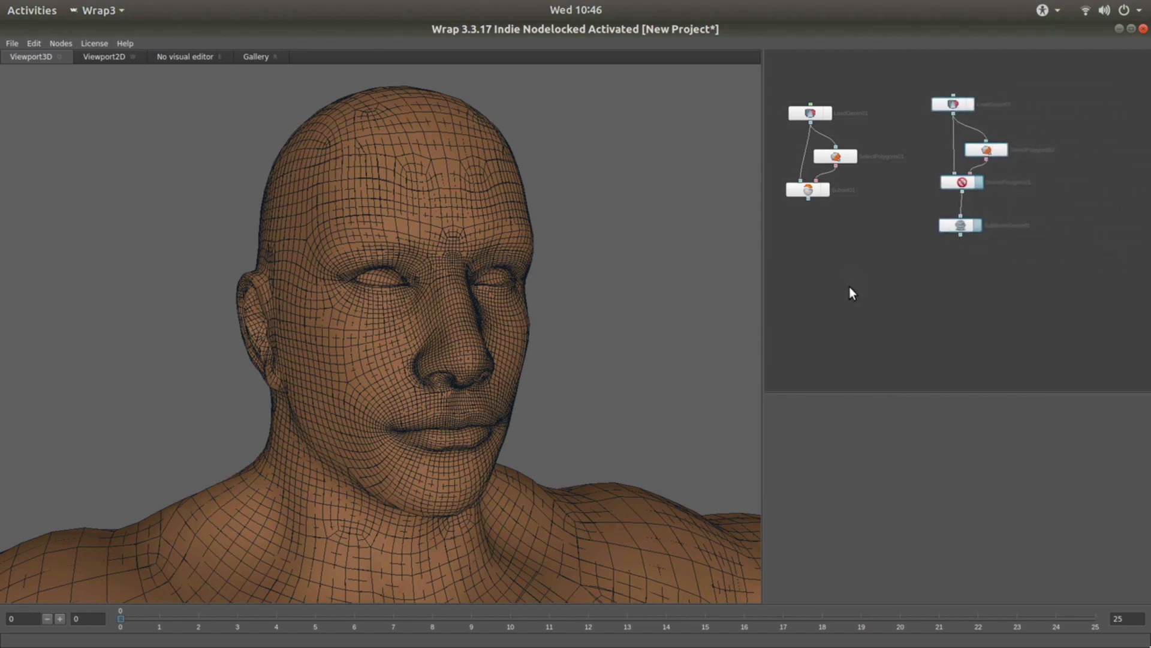
{"action": "scroll", "coordinate": [849, 293], "scroll_direction": "up", "scroll_amount": 2}
{"action": "middle_click_drag", "start_coordinate": [850, 236], "coordinate": [891, 282]}
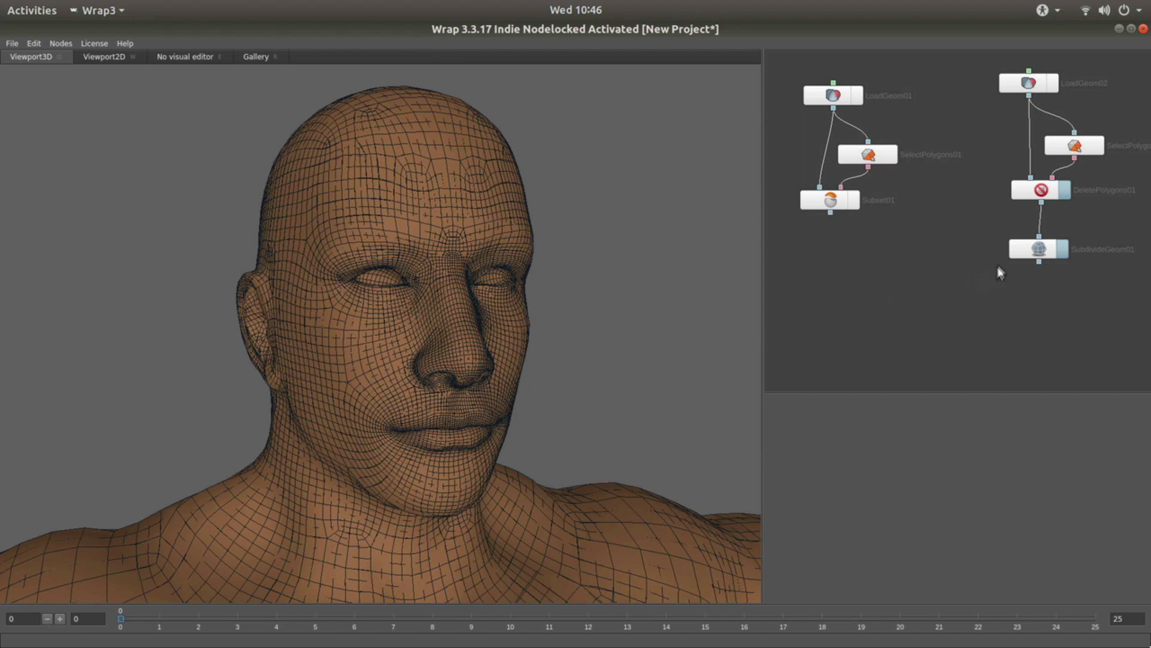
{"action": "left_click_drag", "start_coordinate": [1027, 247], "coordinate": [1024, 227]}
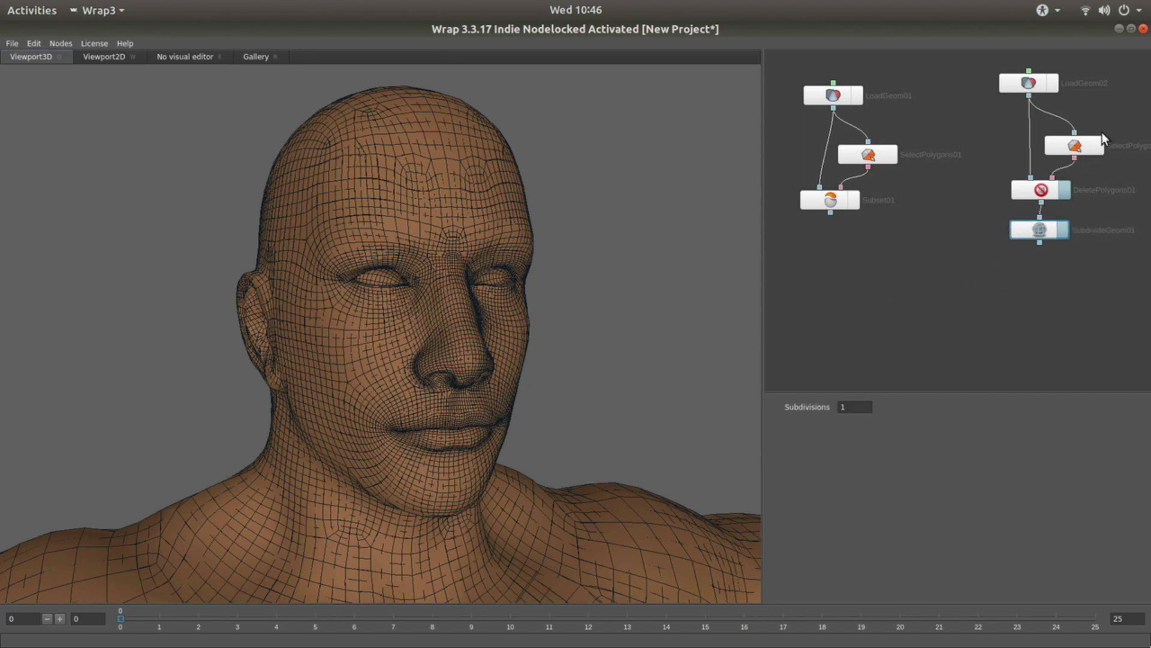
{"action": "left_click_drag", "start_coordinate": [1122, 115], "coordinate": [1024, 168]}
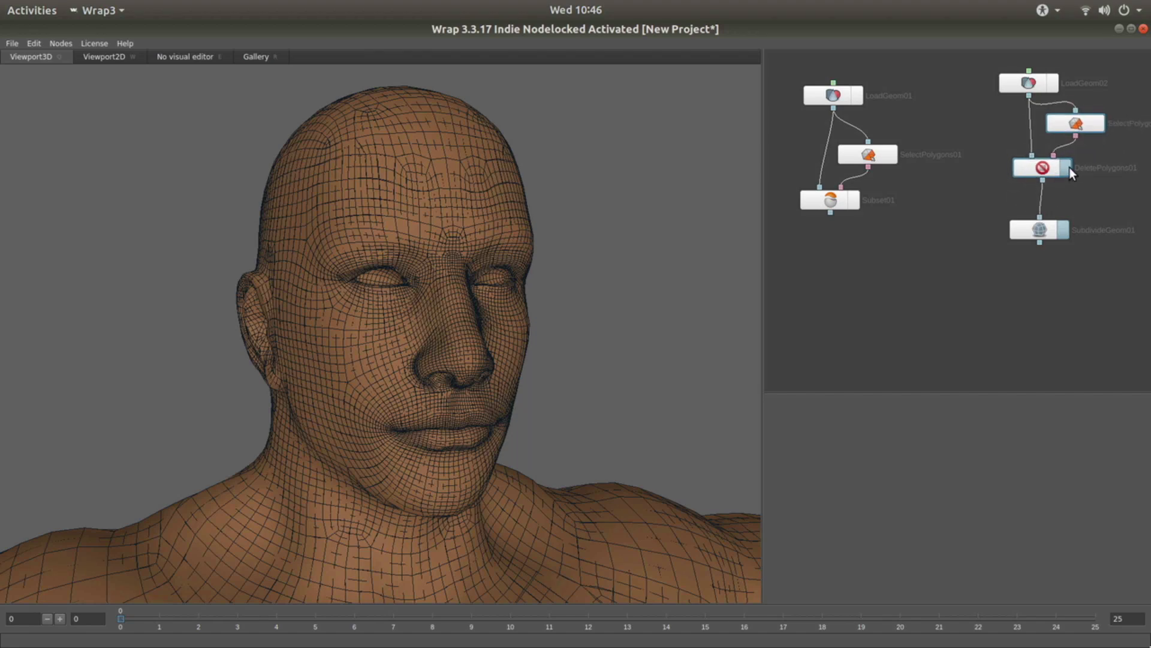
{"action": "left_click_drag", "start_coordinate": [1027, 231], "coordinate": [1033, 214]}
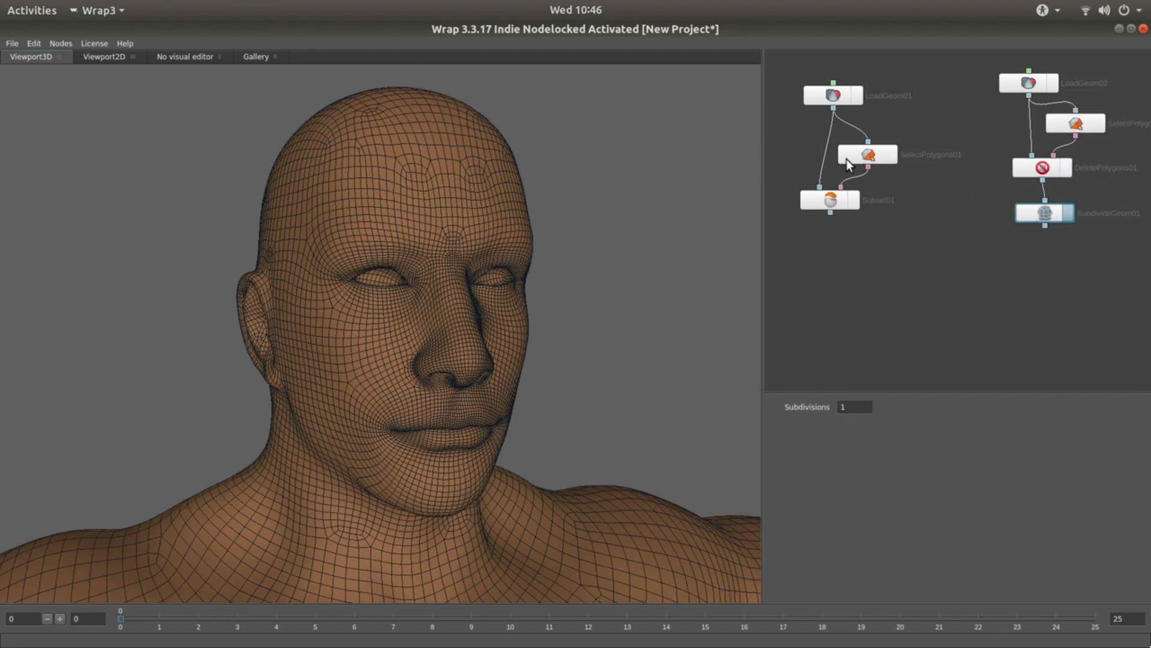
{"action": "left_click_drag", "start_coordinate": [847, 159], "coordinate": [851, 141]}
{"action": "left_click_drag", "start_coordinate": [815, 199], "coordinate": [825, 183]}
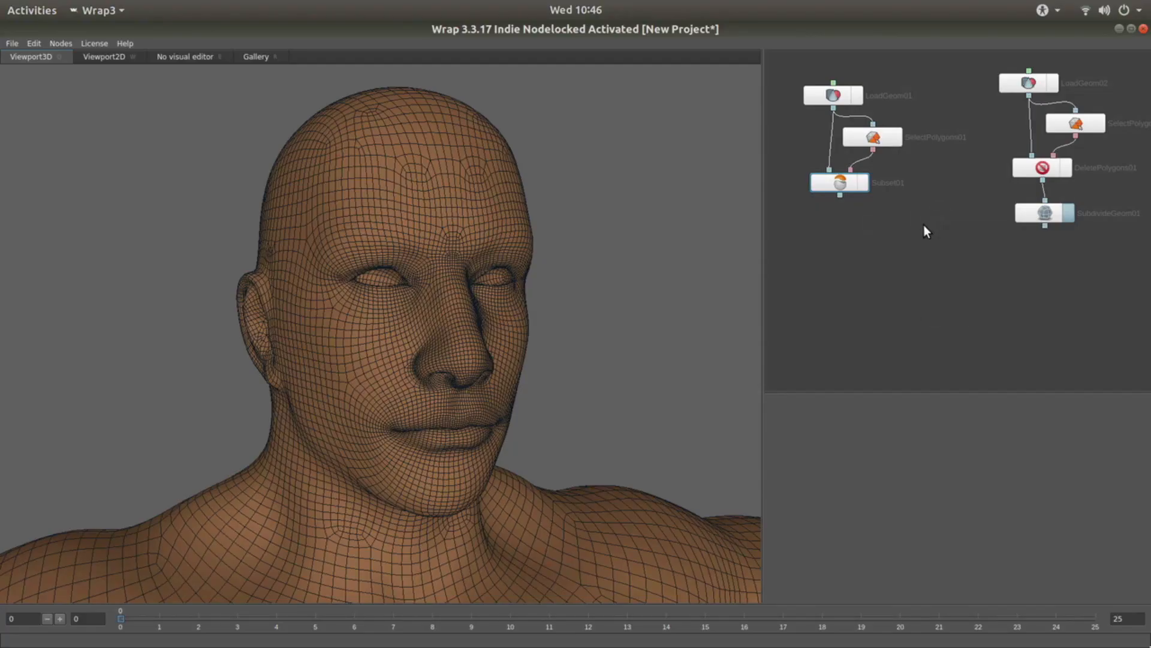
- Add a SelectPoints node fed by the Subset and SubdivideGeom outputs, and show both meshes in its visual editor with synced views
{"action": "right_click", "coordinate": [923, 225]}
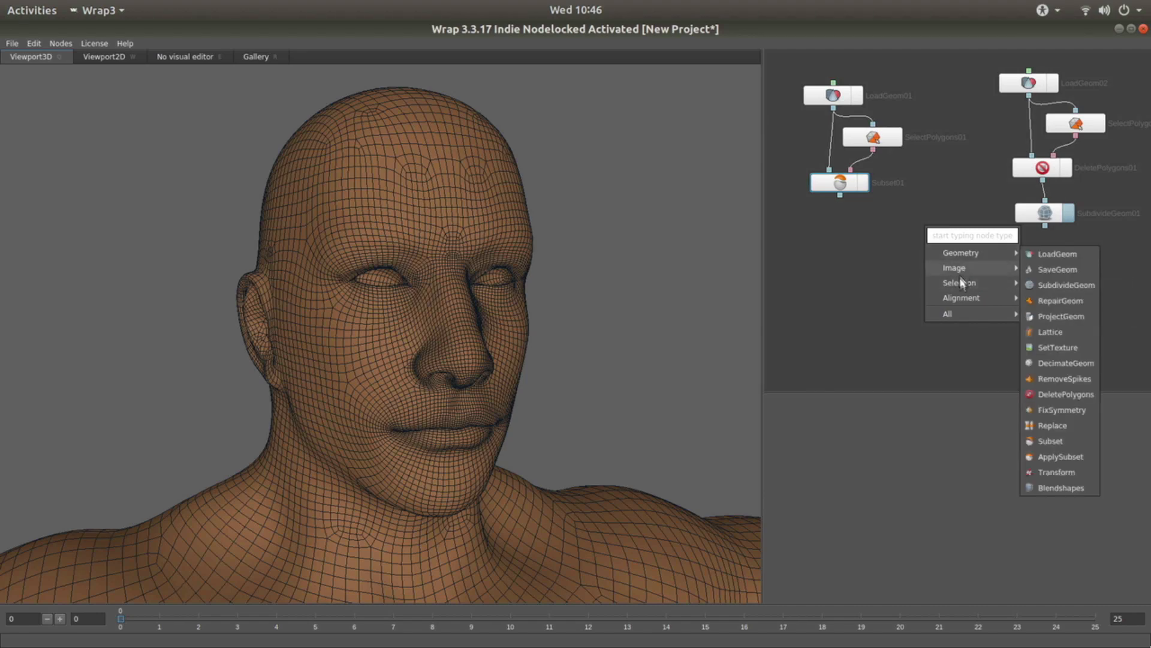
{"action": "mouse_move", "coordinate": [960, 282]}
{"action": "left_click", "coordinate": [1047, 286]}
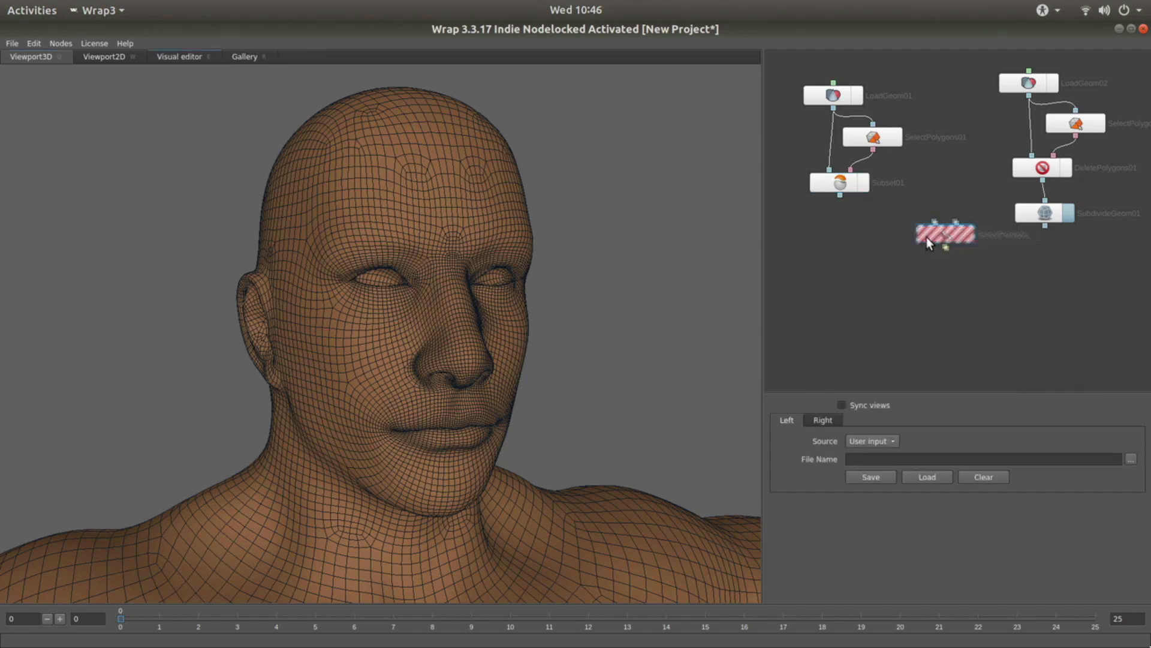
{"action": "left_click_drag", "start_coordinate": [840, 196], "coordinate": [930, 218]}
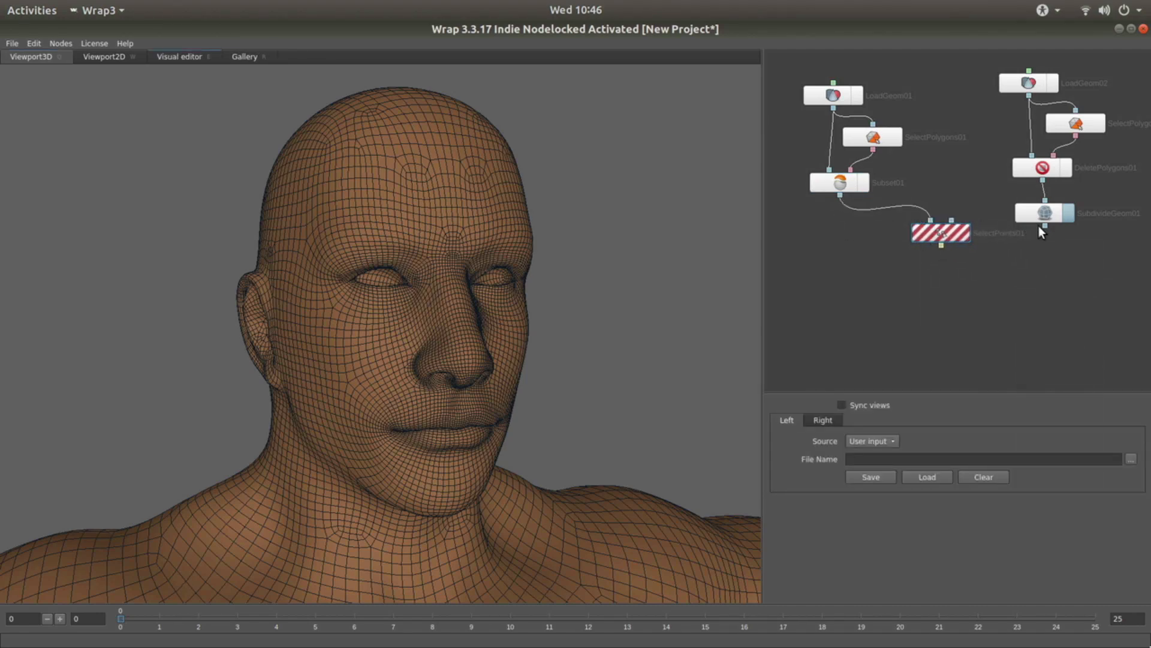
{"action": "left_click_drag", "start_coordinate": [1045, 227], "coordinate": [911, 240]}
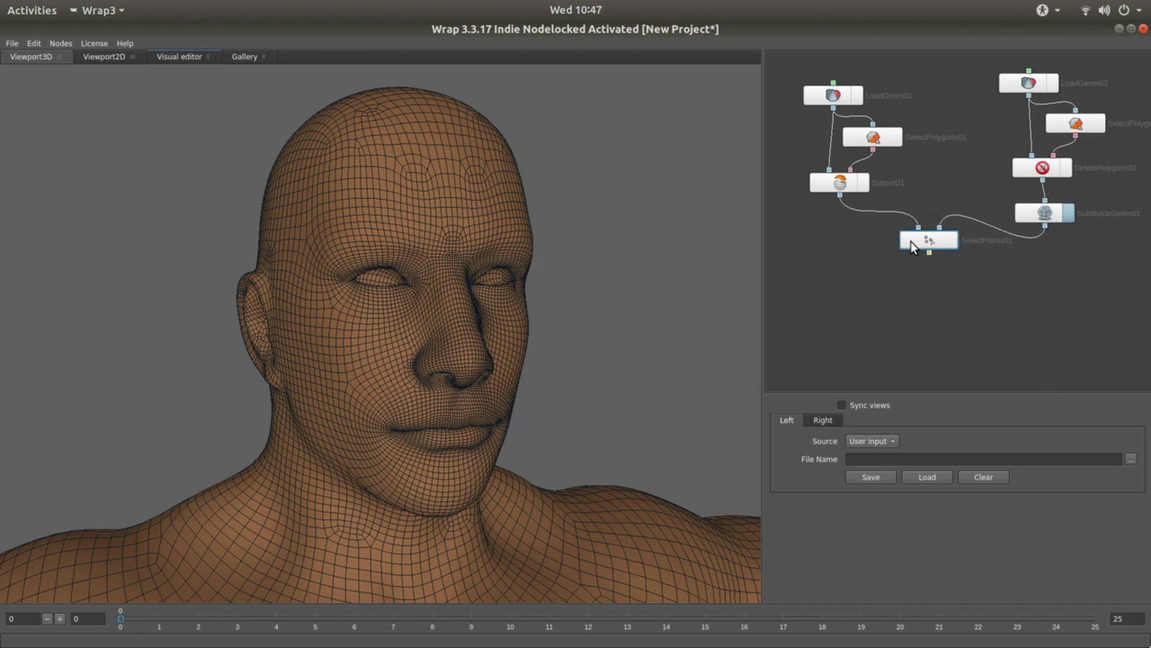
{"action": "left_click", "coordinate": [181, 56]}
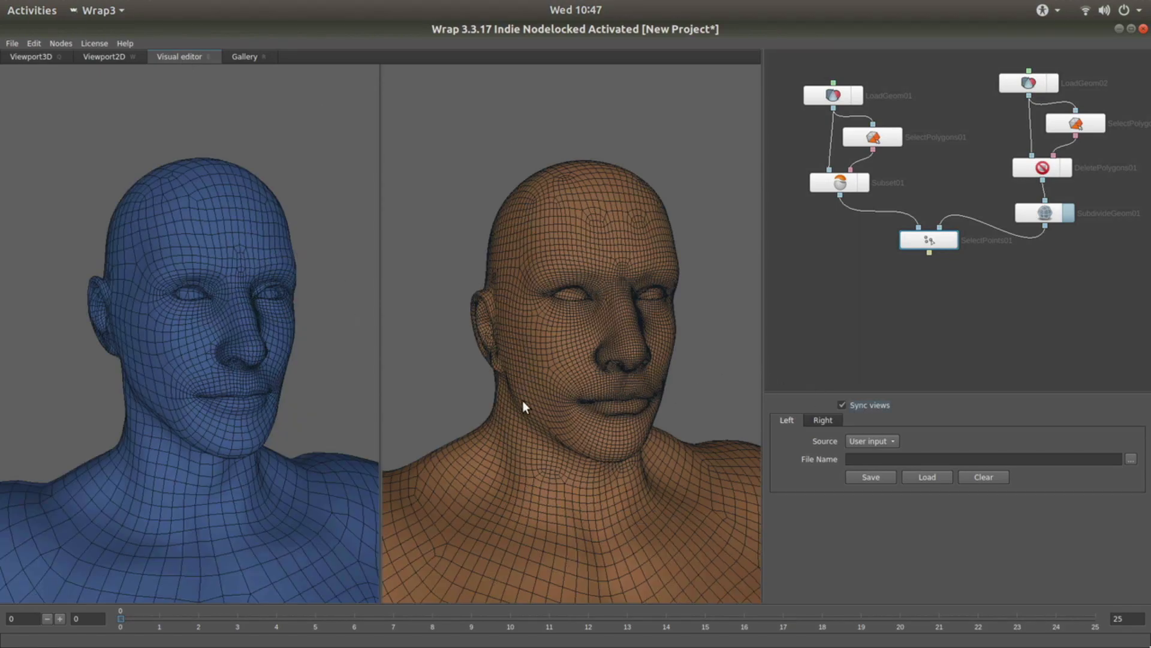
- Place matching point pairs on both nipples of the blue base mesh and the orange Muscular Male mesh
{"action": "mouse_move", "coordinate": [349, 373]}
{"action": "left_mouse_down"}
{"action": "mouse_move", "coordinate": [419, 372]}
{"action": "mouse_move", "coordinate": [318, 375]}
{"action": "mouse_move", "coordinate": [359, 375]}
{"action": "left_mouse_up"}
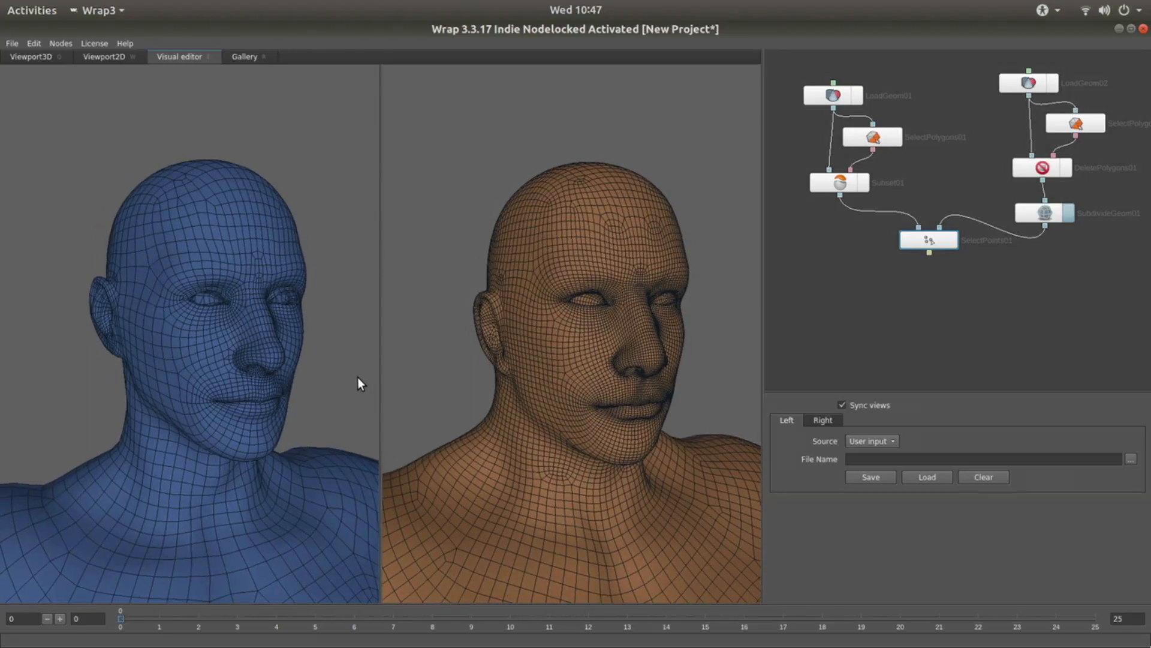
{"action": "middle_click_drag", "start_coordinate": [330, 412], "coordinate": [358, 200]}
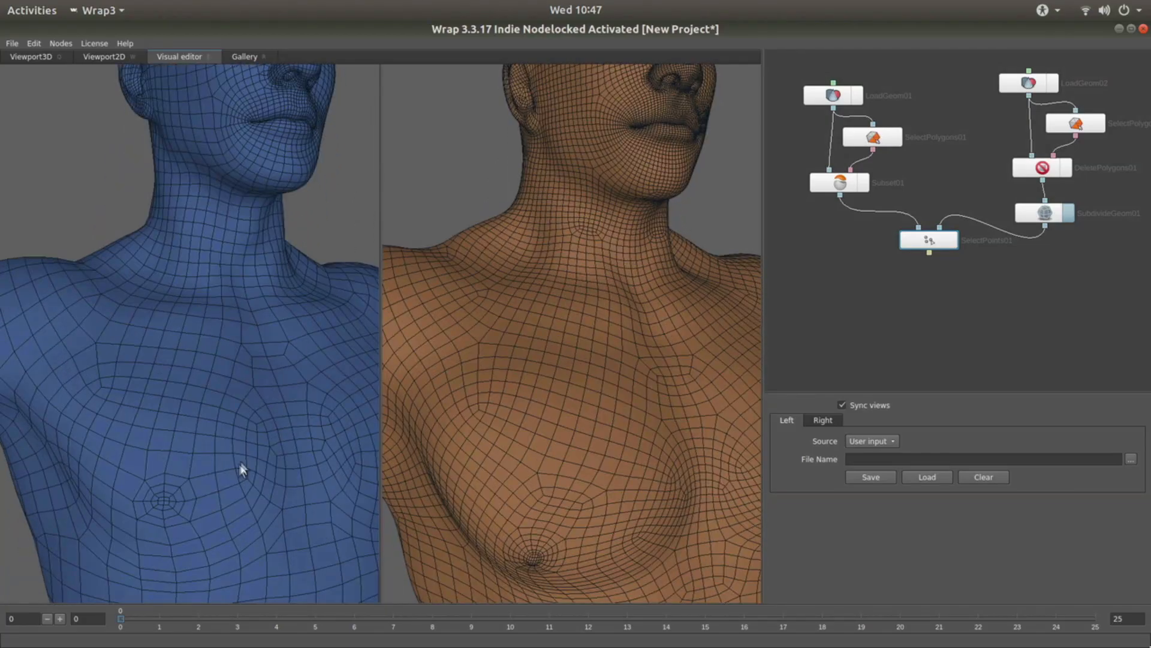
{"action": "middle_click_drag", "start_coordinate": [240, 463], "coordinate": [259, 390]}
{"action": "right_click_drag", "start_coordinate": [187, 438], "coordinate": [220, 551]}
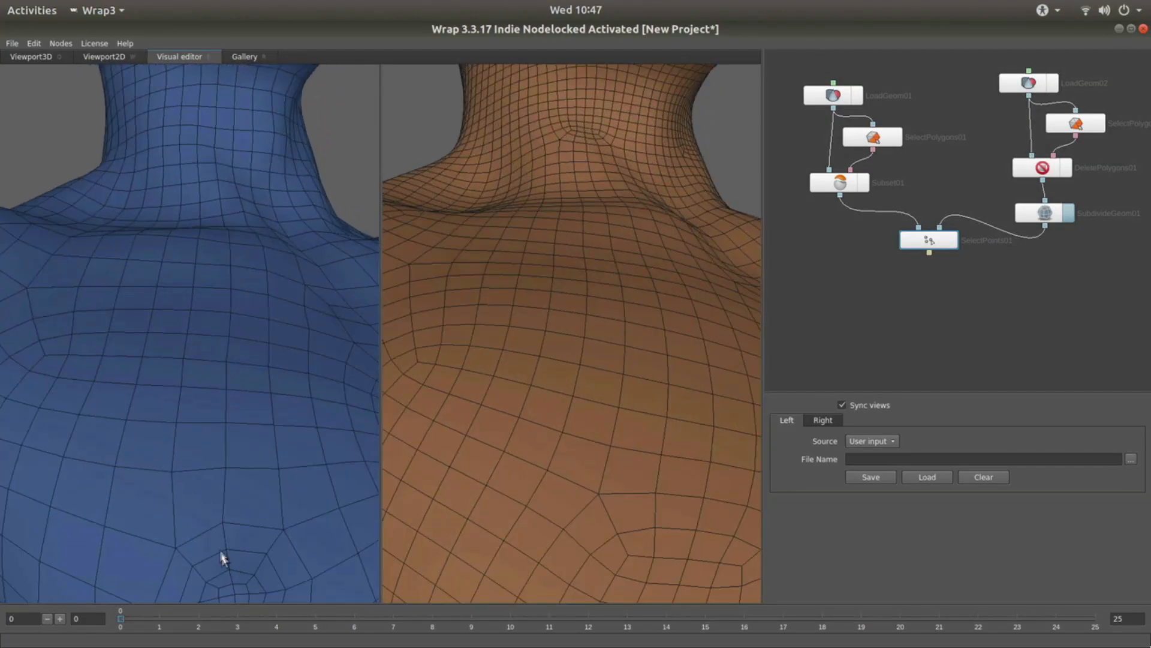
{"action": "middle_click_drag", "start_coordinate": [222, 558], "coordinate": [187, 427]}
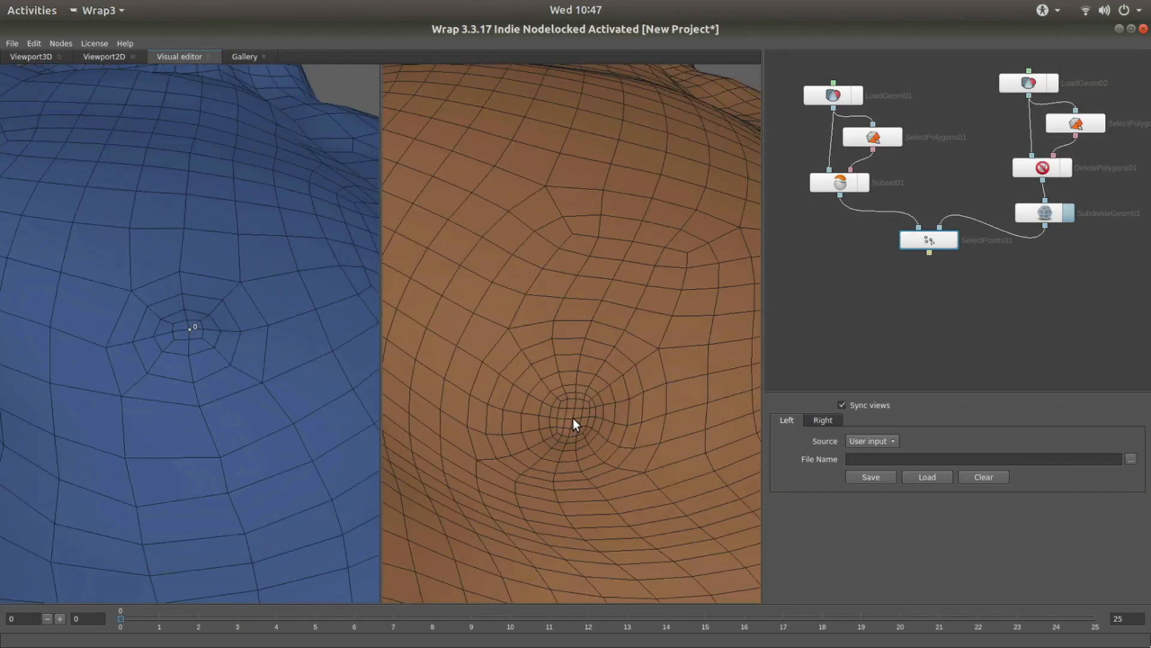
{"action": "left_click_drag", "start_coordinate": [756, 447], "coordinate": [587, 484]}
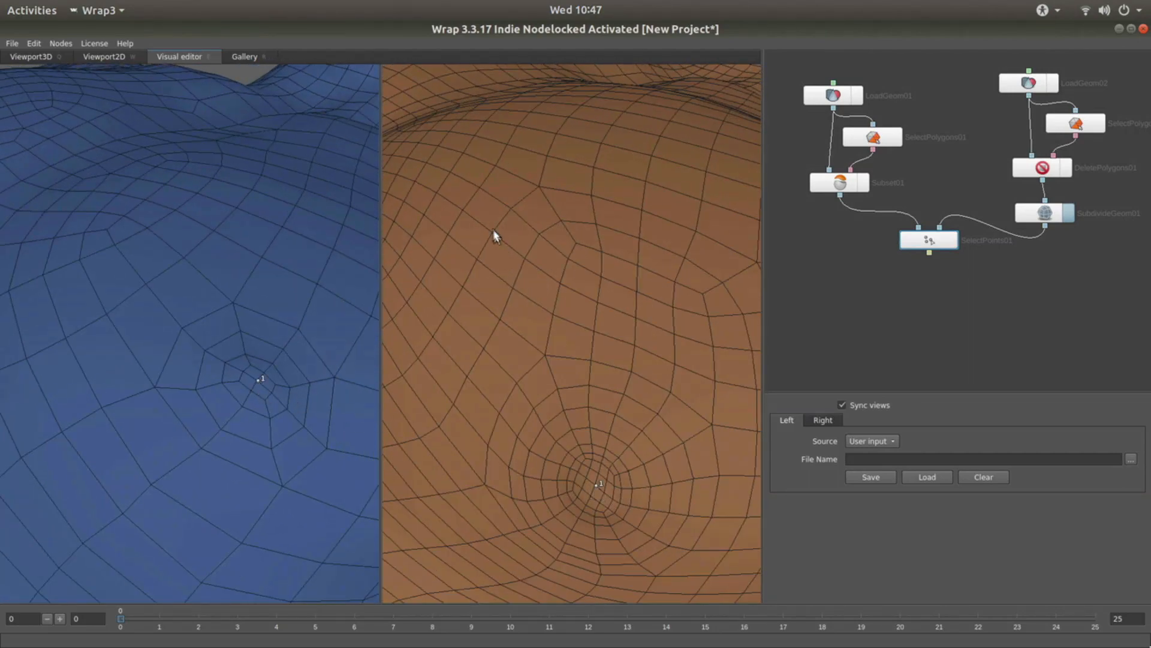
- Place matching point pairs on the upper back edge of both ears on the two meshes
{"action": "left_click_drag", "start_coordinate": [487, 205], "coordinate": [649, 491]}
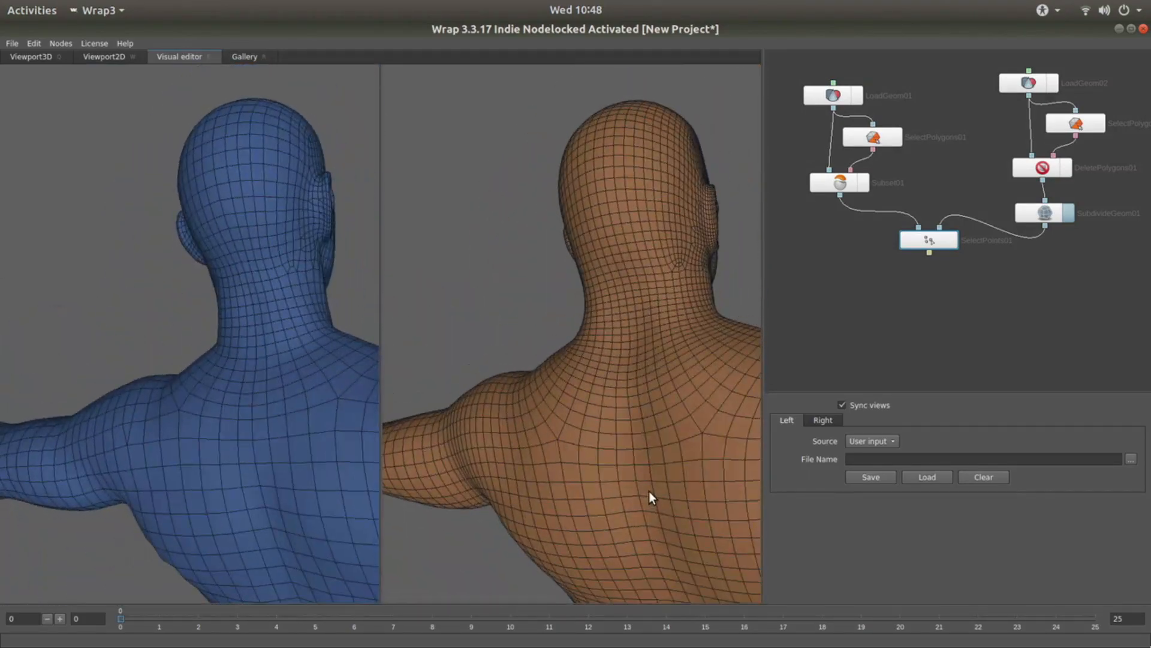
{"action": "left_click_drag", "start_coordinate": [638, 304], "coordinate": [613, 304]}
{"action": "right_click_drag", "start_coordinate": [566, 269], "coordinate": [567, 377]}
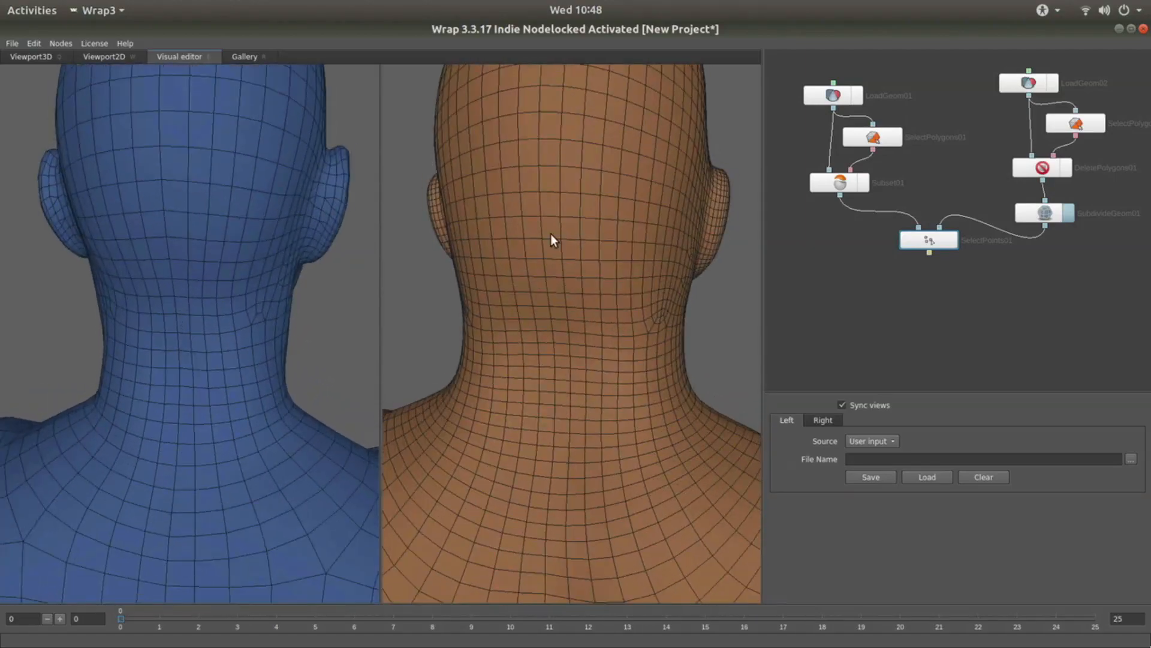
{"action": "left_click_drag", "start_coordinate": [550, 234], "coordinate": [481, 321]}
{"action": "right_click_drag", "start_coordinate": [479, 314], "coordinate": [476, 394]}
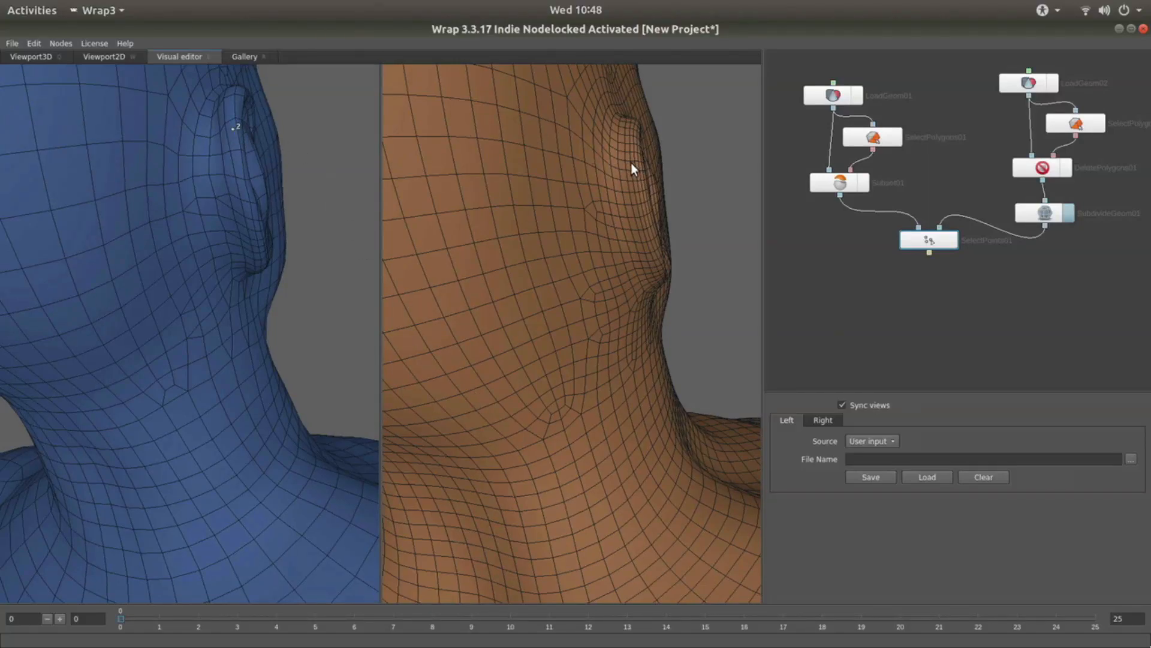
{"action": "left_click_drag", "start_coordinate": [440, 260], "coordinate": [555, 201]}
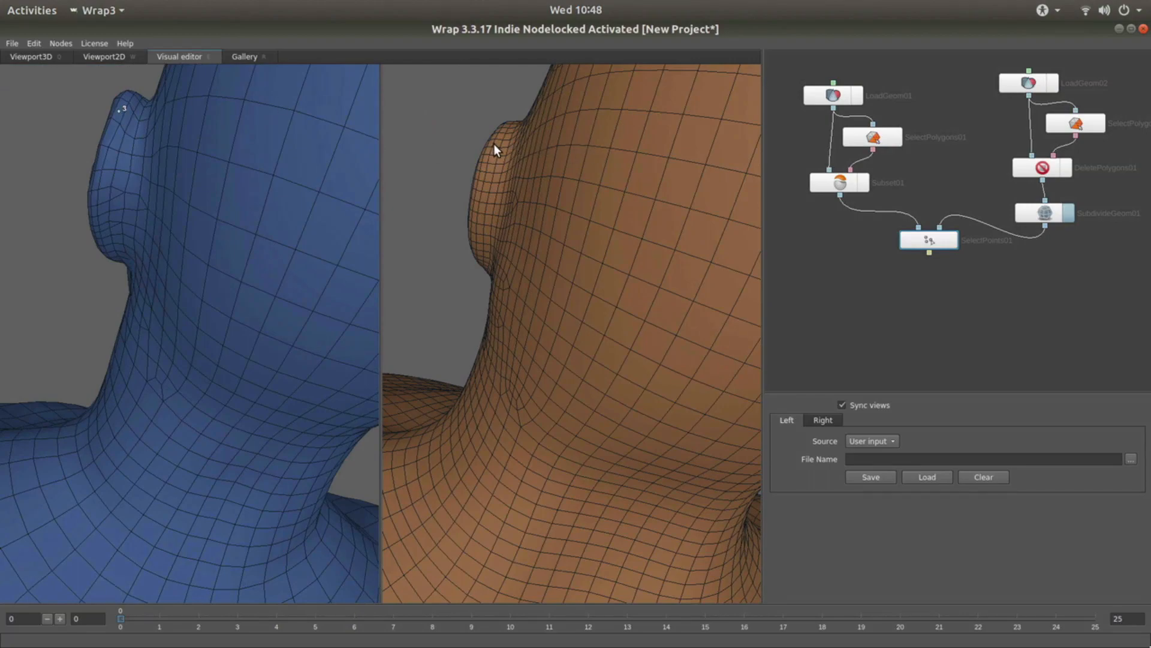
{"action": "left_click_drag", "start_coordinate": [497, 376], "coordinate": [722, 331]}
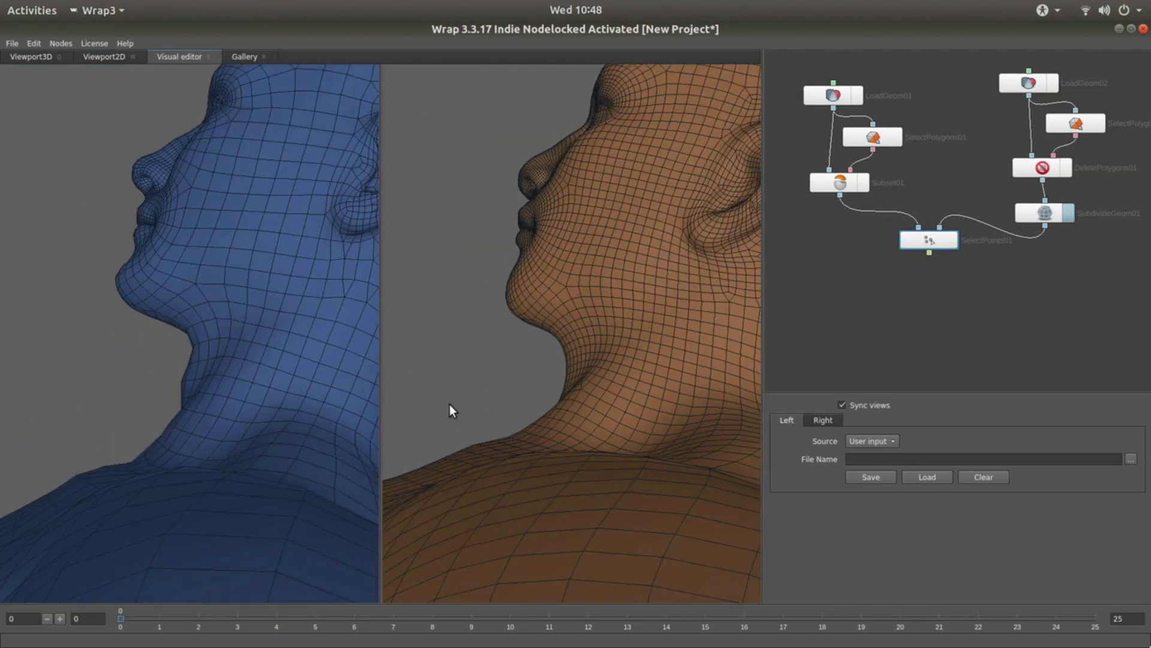
{"action": "left_click_drag", "start_coordinate": [450, 406], "coordinate": [754, 485]}
{"action": "scroll", "coordinate": [568, 257], "scroll_direction": "down", "scroll_amount": 5}
{"action": "left_click_drag", "start_coordinate": [453, 270], "coordinate": [480, 172]}
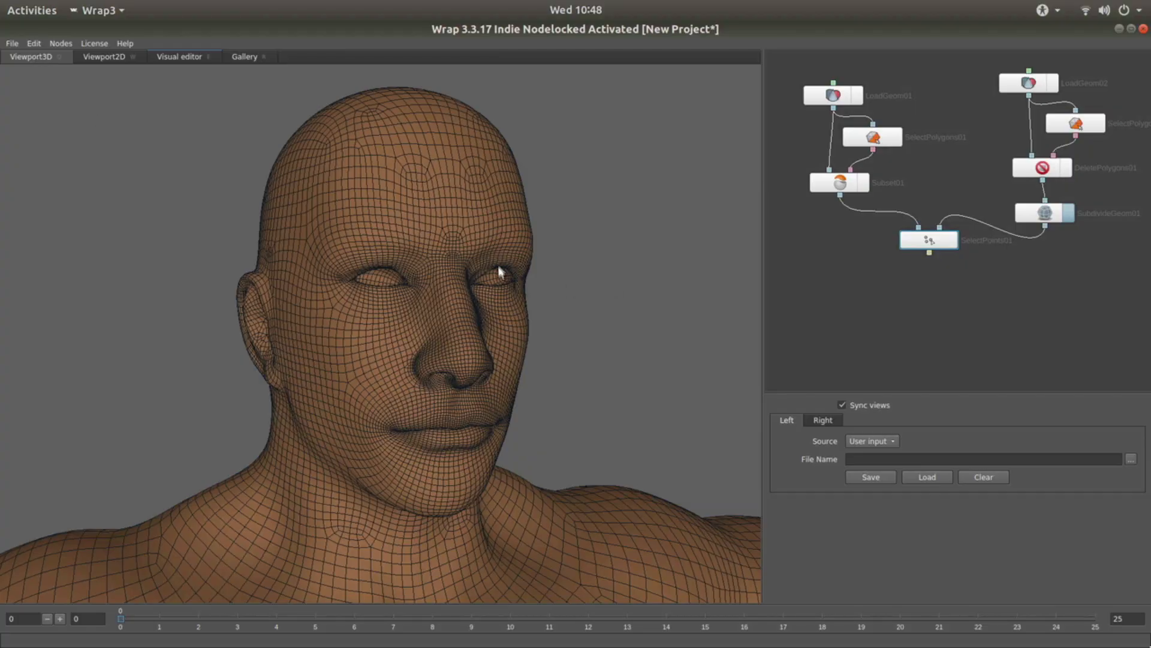
- Add a Wrapping node below SelectPoints and connect the Subset, SubdivideGeom and SelectPoints outputs to its matching inputs
{"action": "scroll", "coordinate": [893, 279], "scroll_direction": "down", "scroll_amount": 3}
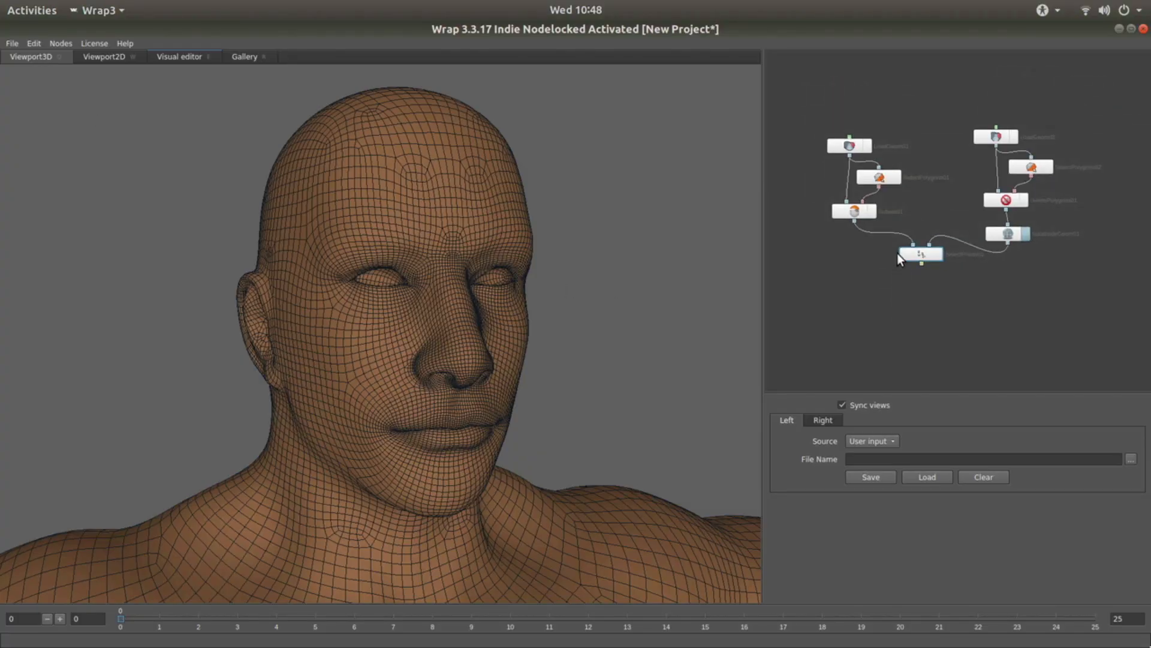
{"action": "right_click", "coordinate": [917, 286]}
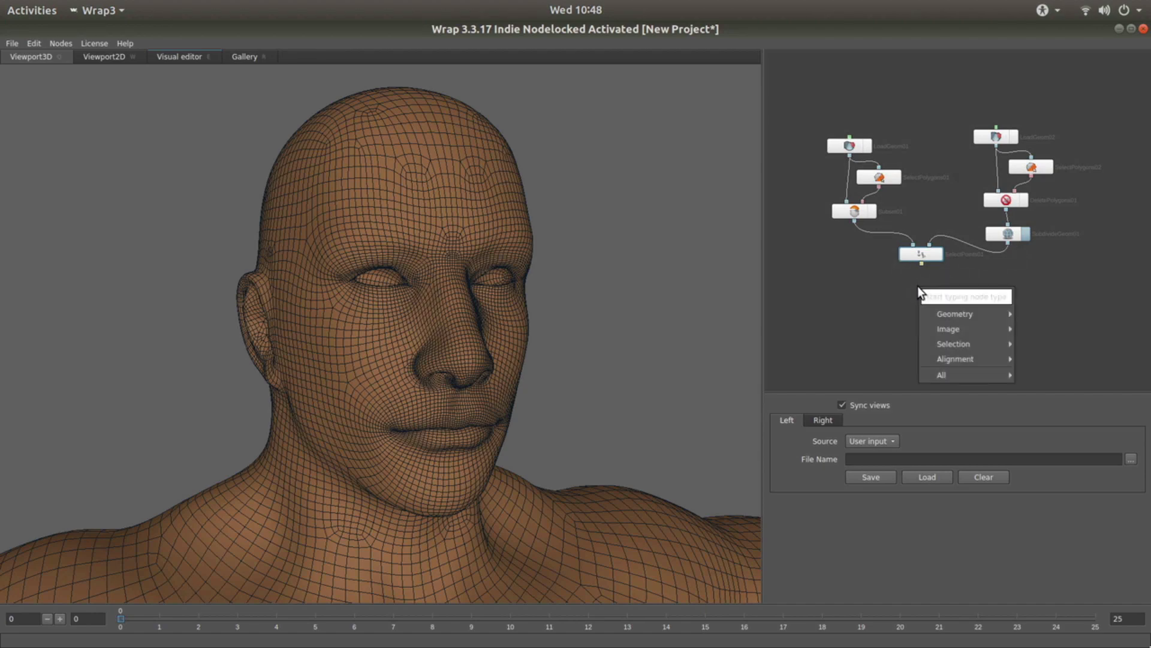
{"action": "mouse_move", "coordinate": [955, 358]}
{"action": "left_click", "coordinate": [1043, 375]}
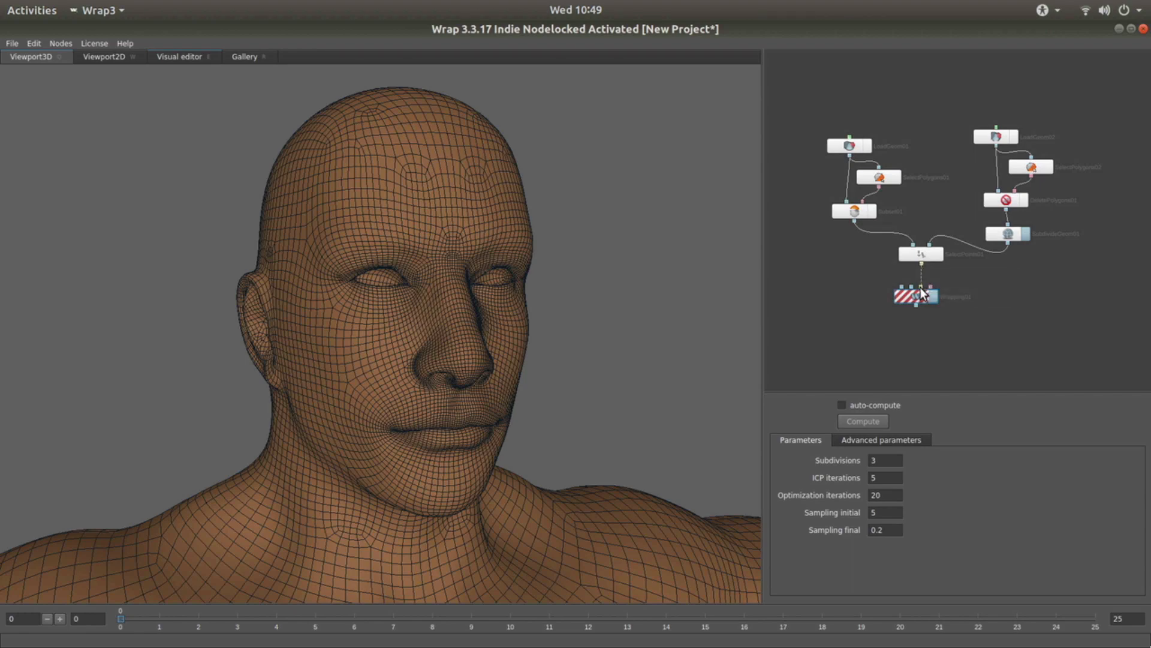
{"action": "left_click_drag", "start_coordinate": [922, 264], "coordinate": [921, 287]}
{"action": "left_click_drag", "start_coordinate": [1008, 241], "coordinate": [912, 286]}
{"action": "left_click_drag", "start_coordinate": [854, 221], "coordinate": [902, 288]}
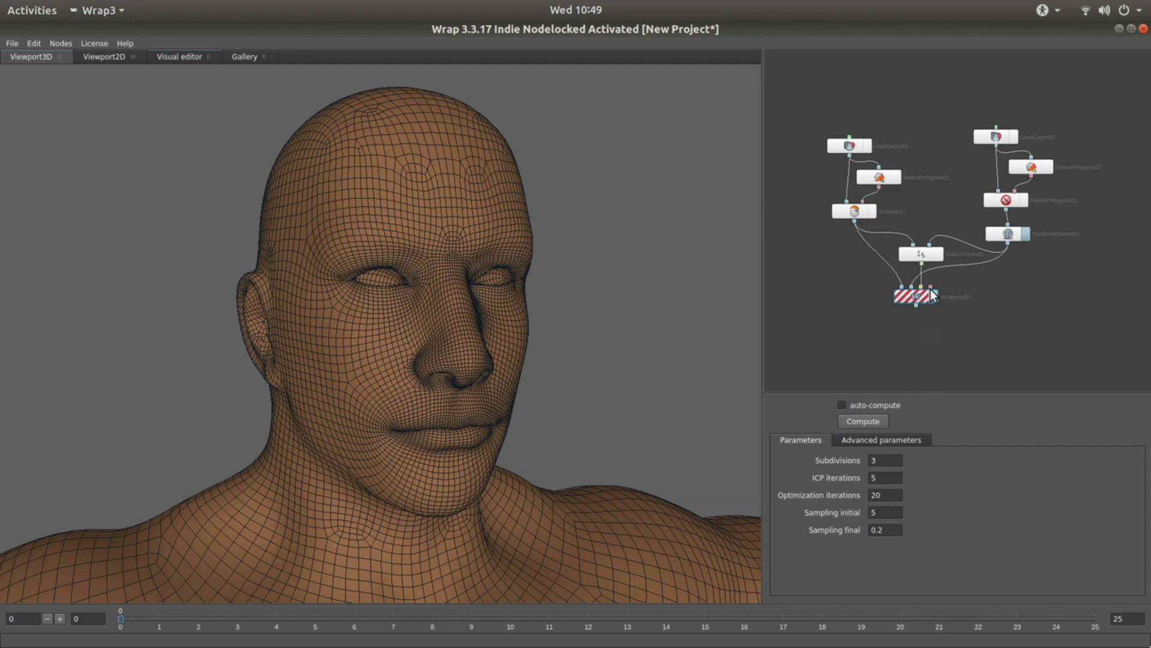
- Compute the wrapping and inspect the deforming mesh from the head to the feet while it runs
{"action": "left_click", "coordinate": [864, 421]}
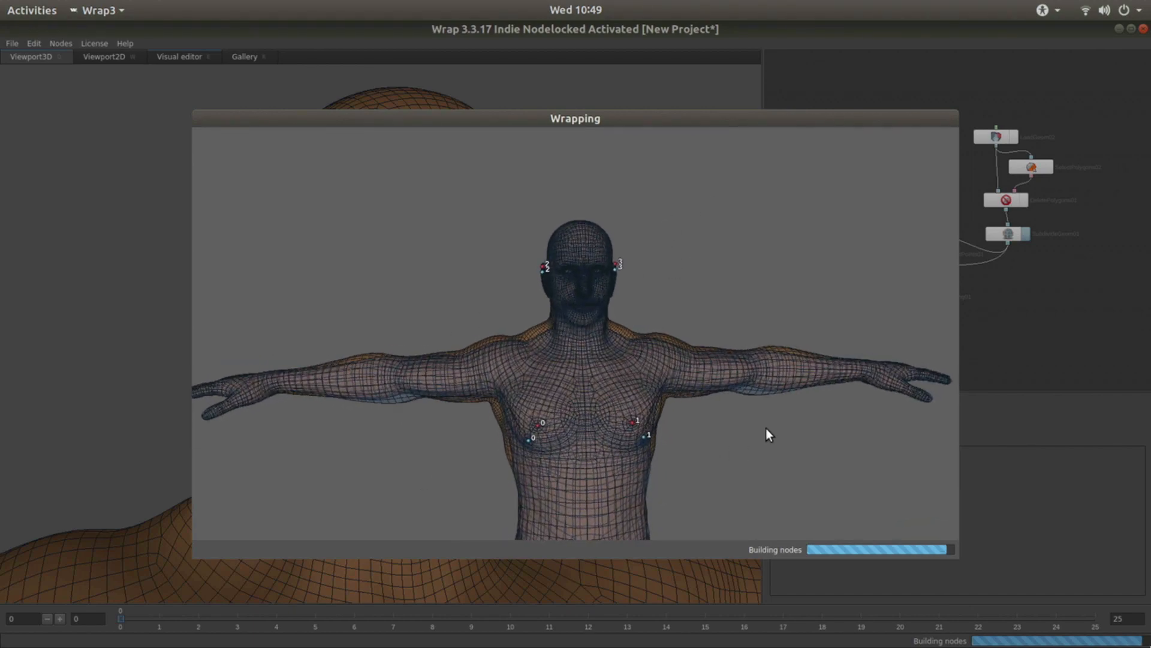
{"action": "left_click_drag", "start_coordinate": [770, 424], "coordinate": [600, 487]}
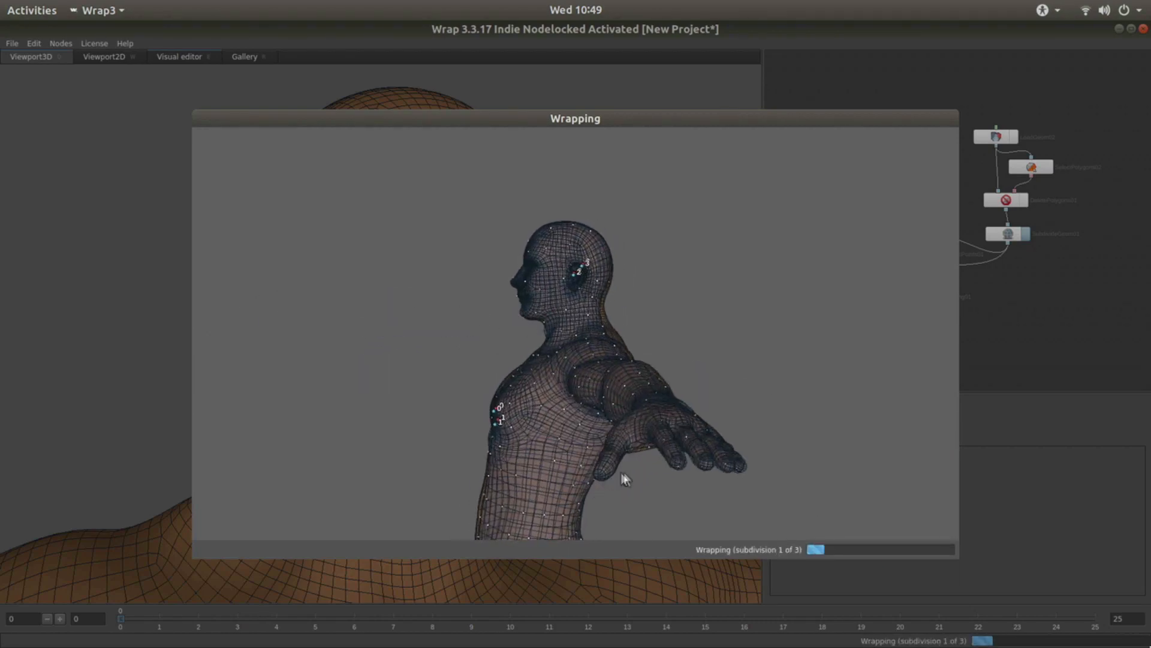
{"action": "left_click_drag", "start_coordinate": [396, 461], "coordinate": [816, 466]}
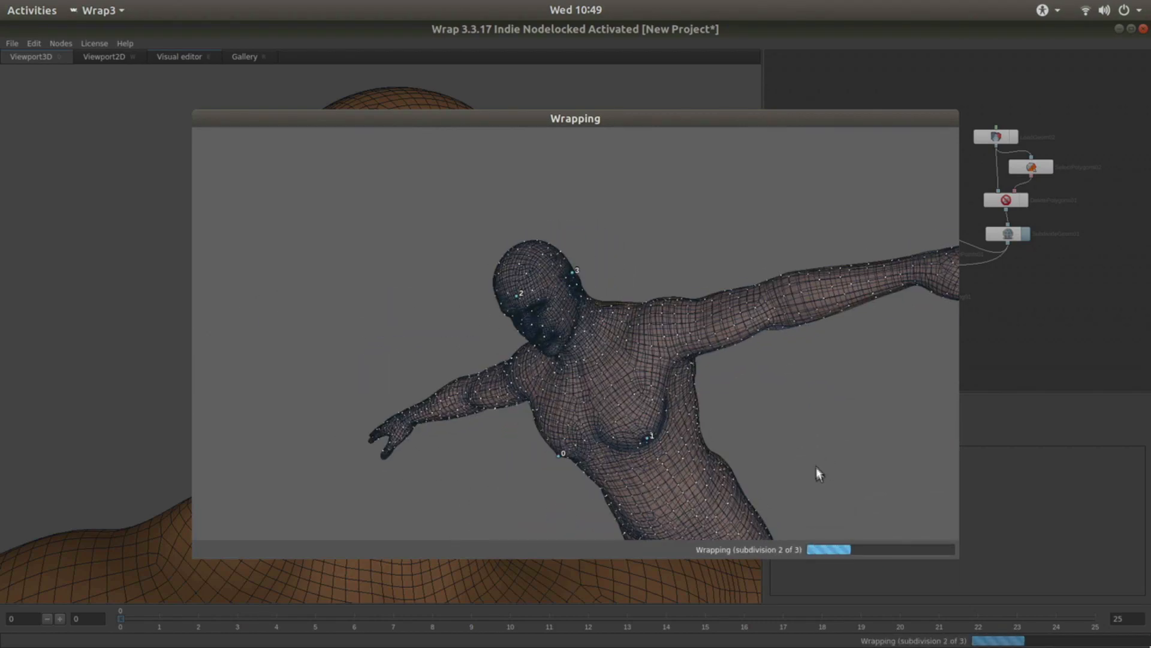
{"action": "left_click_drag", "start_coordinate": [532, 462], "coordinate": [941, 317]}
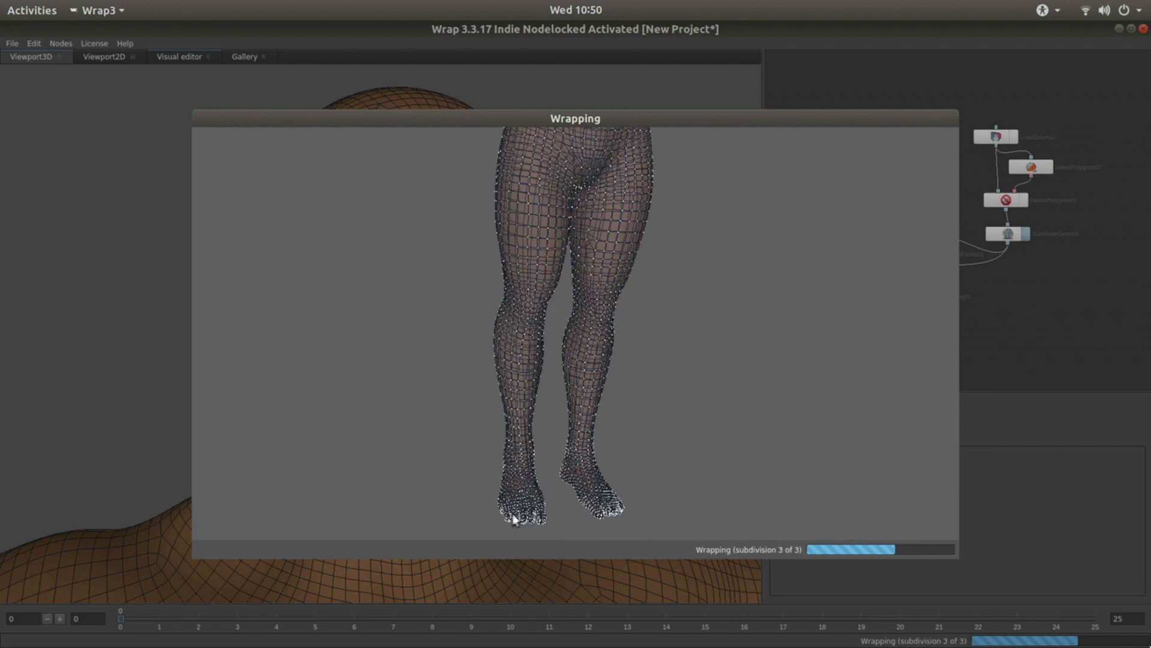
{"action": "middle_click_drag", "start_coordinate": [379, 238], "coordinate": [378, 507]}
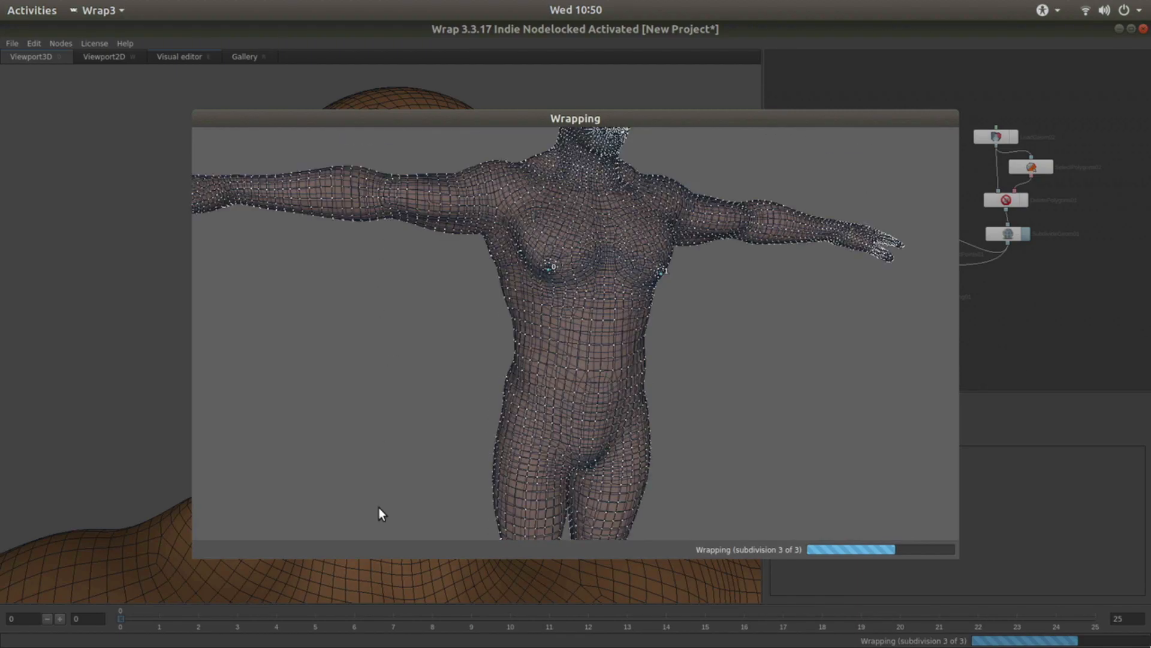
{"action": "middle_click_drag", "start_coordinate": [420, 302], "coordinate": [522, 441]}
{"action": "left_click_drag", "start_coordinate": [532, 237], "coordinate": [472, 211]}
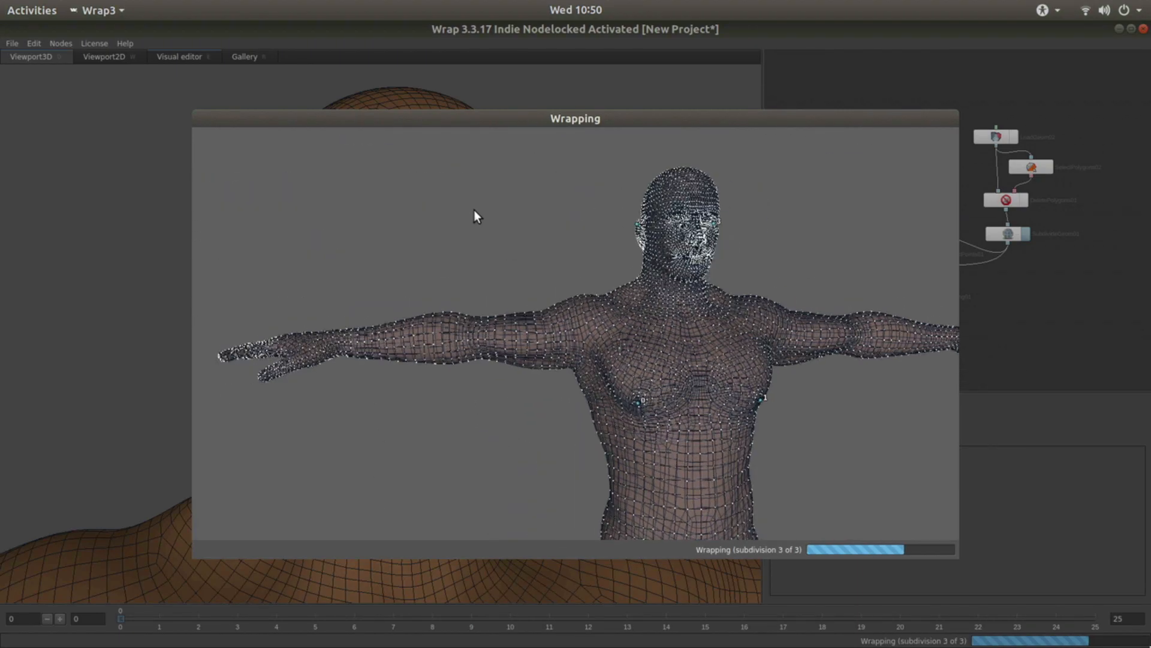
{"action": "middle_click_drag", "start_coordinate": [792, 382], "coordinate": [748, 405]}
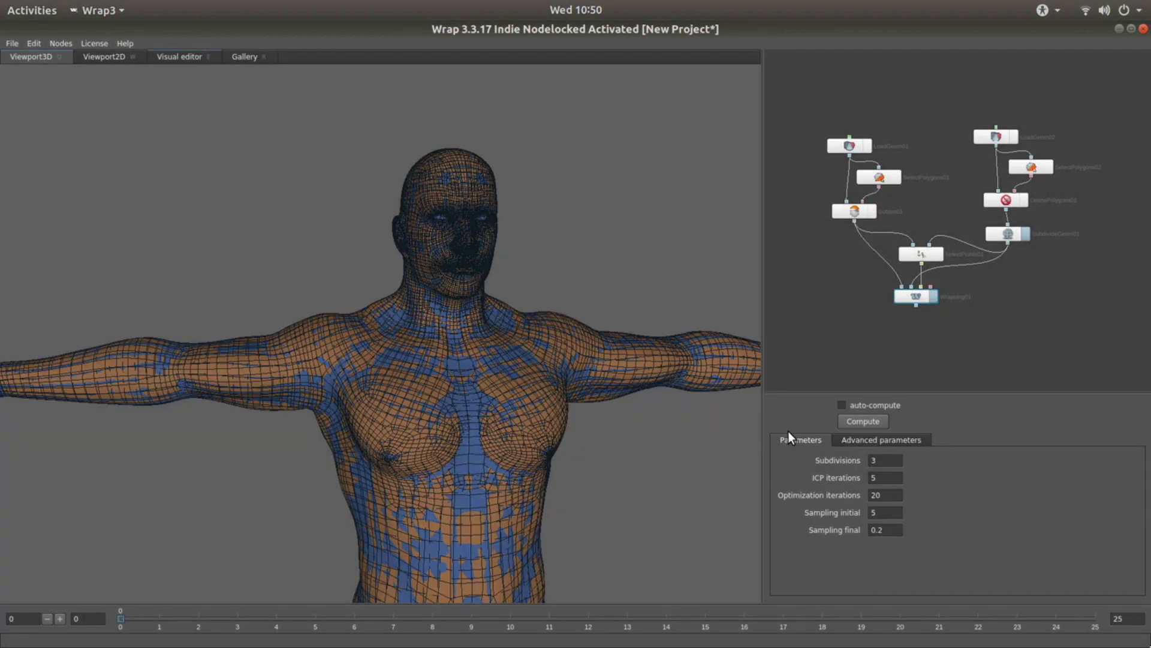
- Display only the Wrapping result and turn off the wireframe in the LoadGeom node of MaleFitA.obj
{"action": "left_click", "coordinate": [933, 296]}
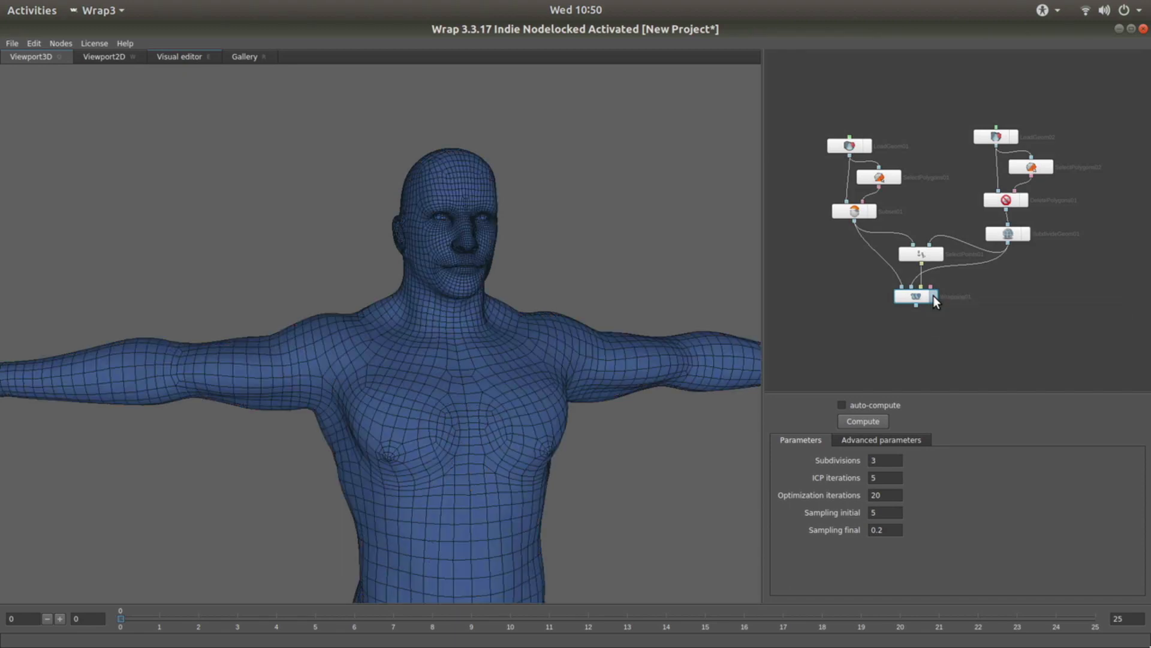
{"action": "left_click", "coordinate": [834, 145]}
{"action": "left_click", "coordinate": [842, 442]}
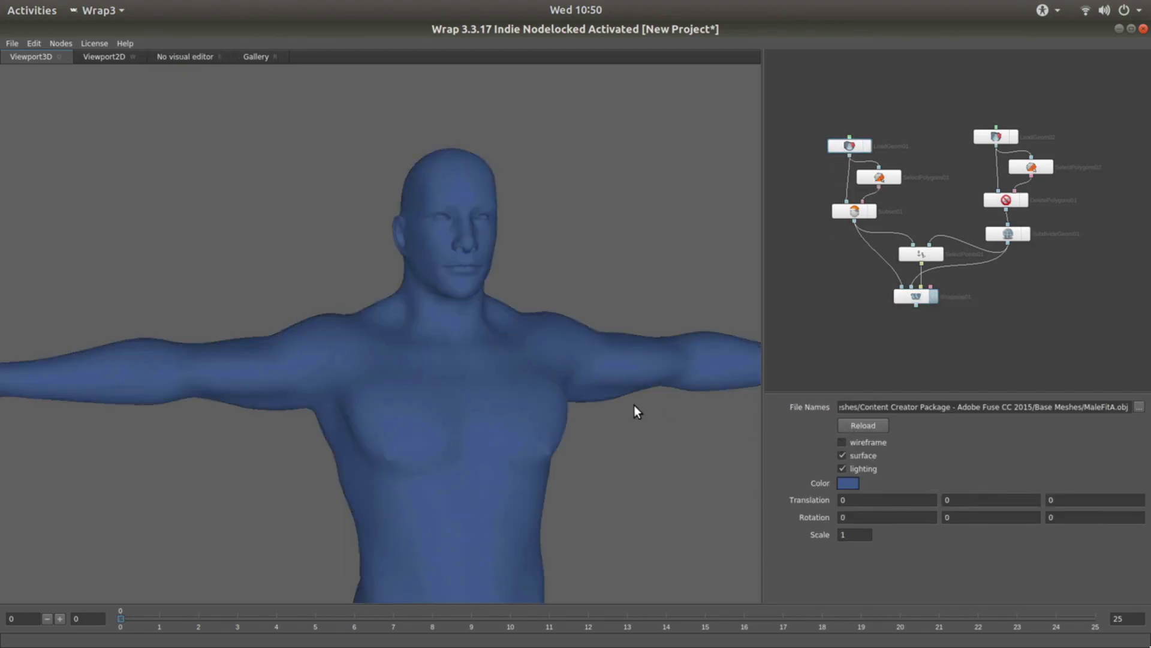
{"action": "right_click_drag", "start_coordinate": [582, 254], "coordinate": [614, 351], "text": "alt"}
{"action": "left_click_drag", "start_coordinate": [366, 275], "coordinate": [543, 240], "text": "alt"}
{"action": "middle_click_drag", "start_coordinate": [543, 239], "coordinate": [587, 312], "text": "alt"}
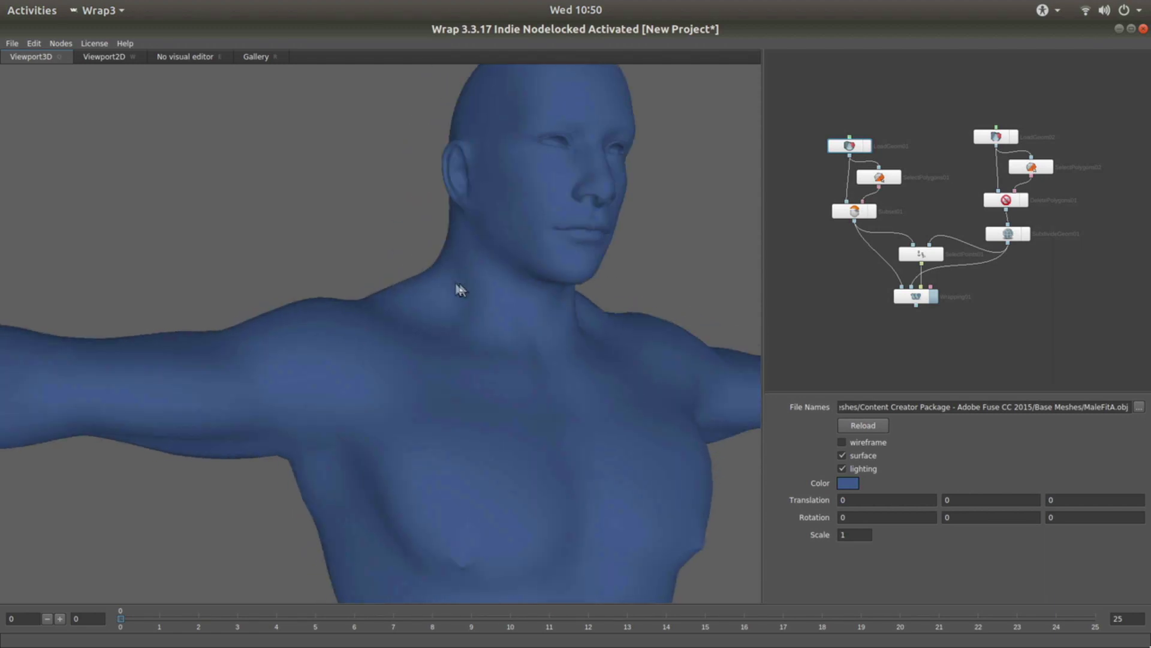
{"action": "left_click_drag", "start_coordinate": [588, 312], "coordinate": [583, 365], "text": "alt"}
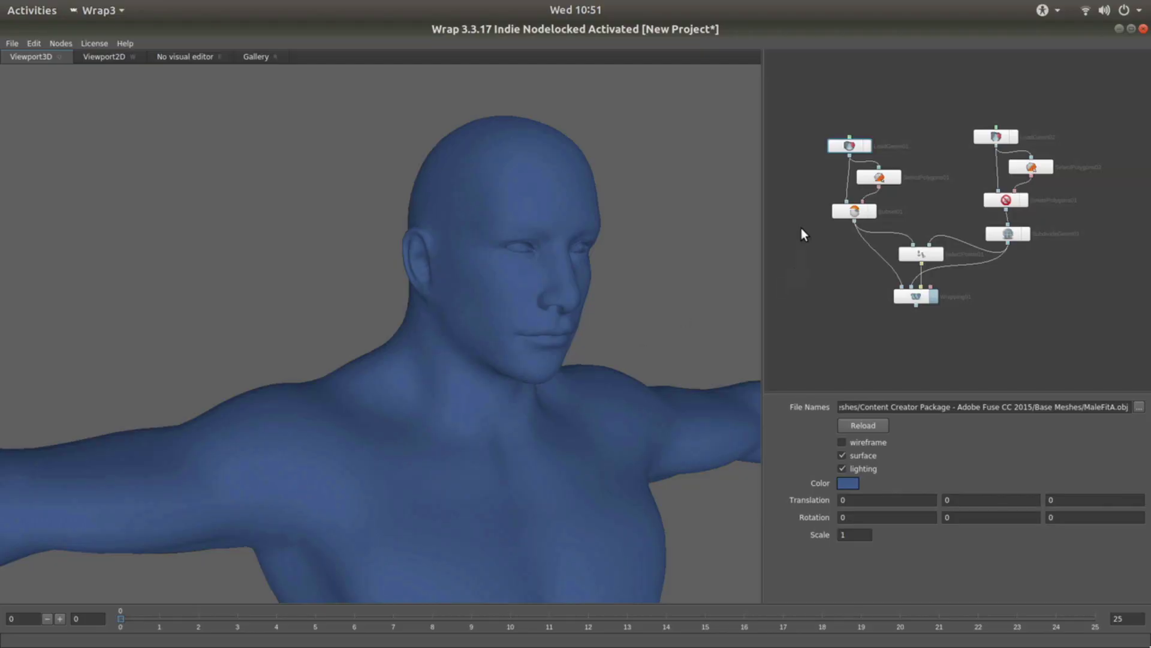
- Add a LoadImage node above the MaleFitA LoadGeom node and load MaleFitA_AO.png from the Base Meshes folder
{"action": "left_click", "coordinate": [865, 116]}
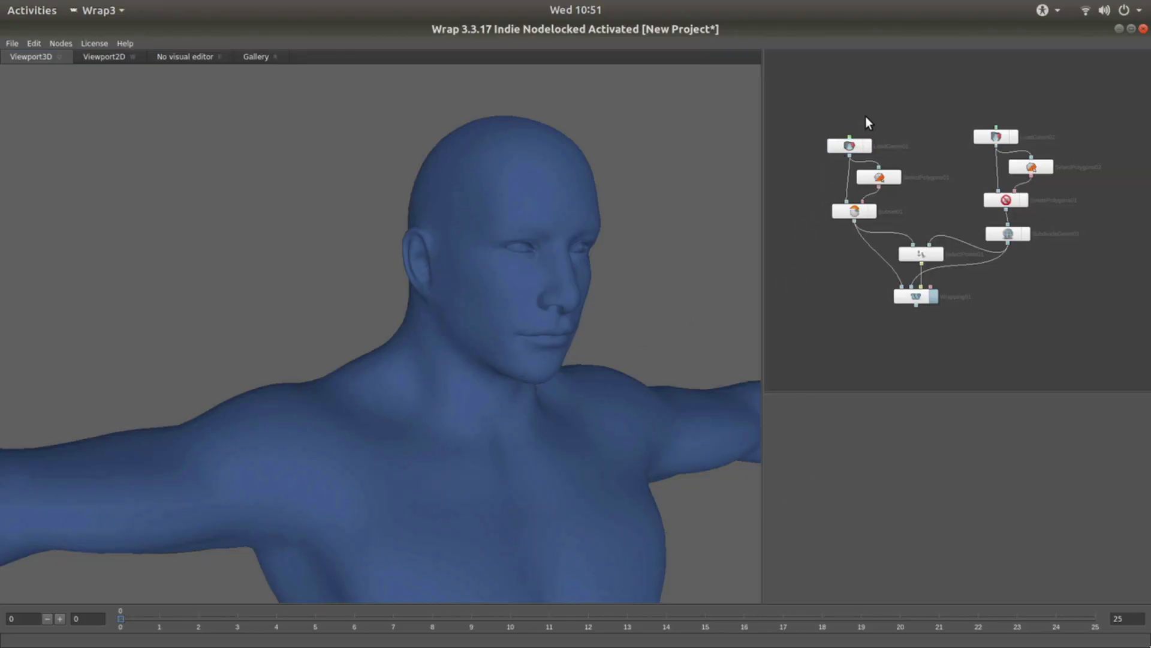
{"action": "right_click", "coordinate": [865, 116]}
{"action": "mouse_move", "coordinate": [947, 159]}
{"action": "left_click", "coordinate": [987, 156]}
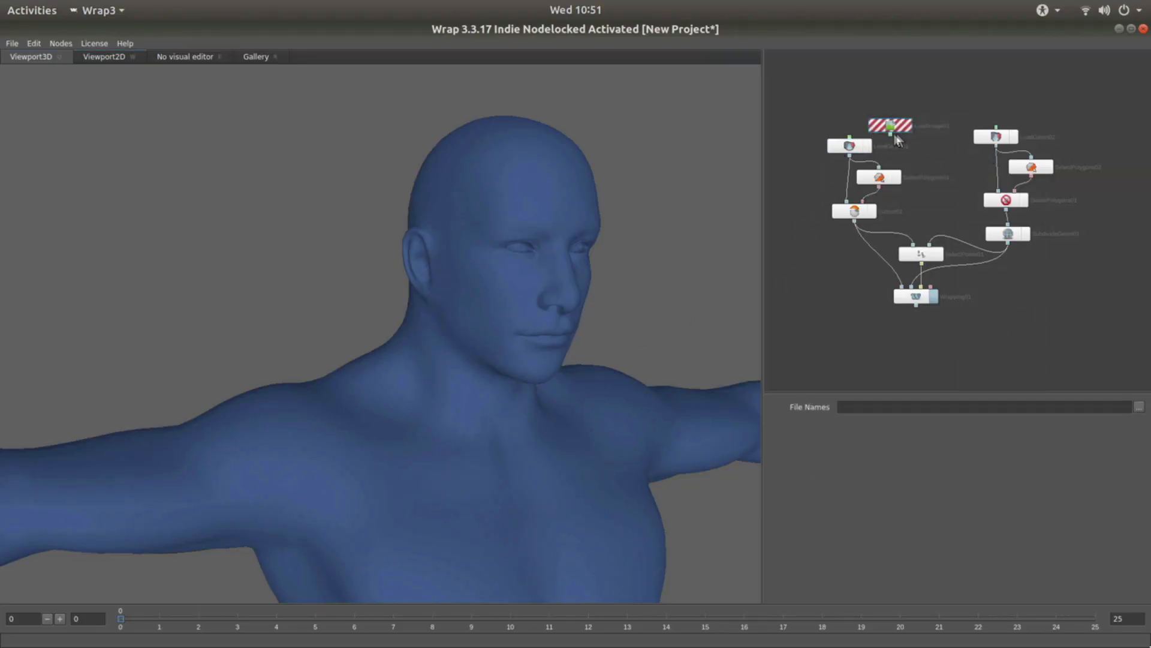
{"action": "left_click", "coordinate": [1139, 407]}
{"action": "left_click", "coordinate": [647, 233]}
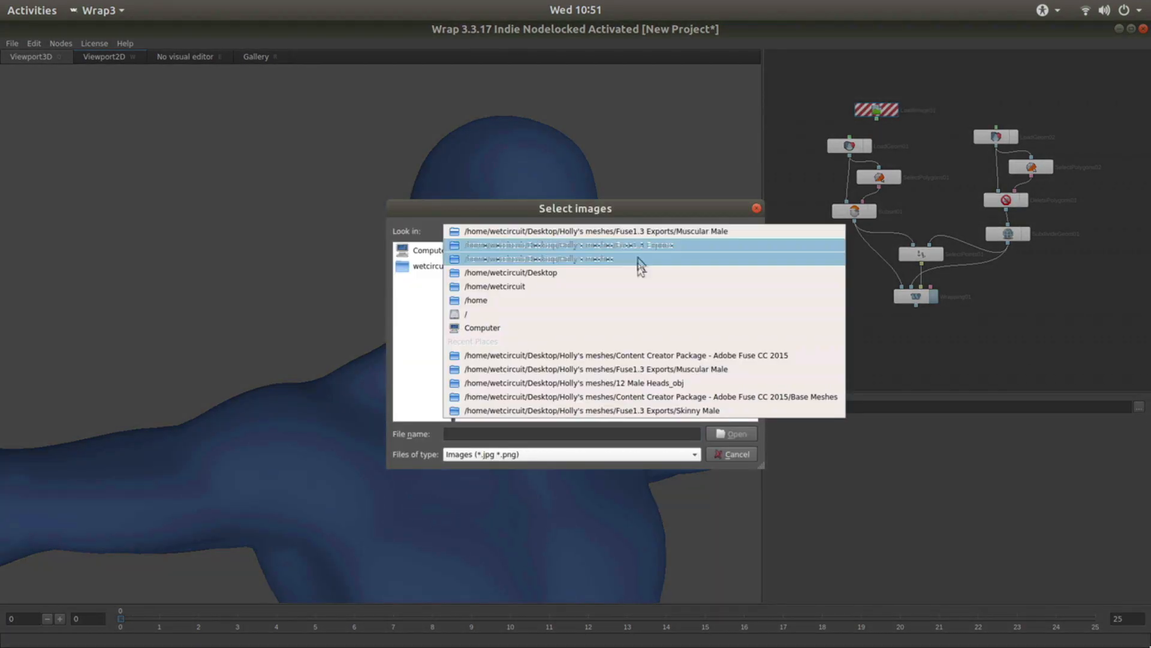
{"action": "left_click", "coordinate": [584, 357]}
{"action": "double_click", "coordinate": [490, 259]}
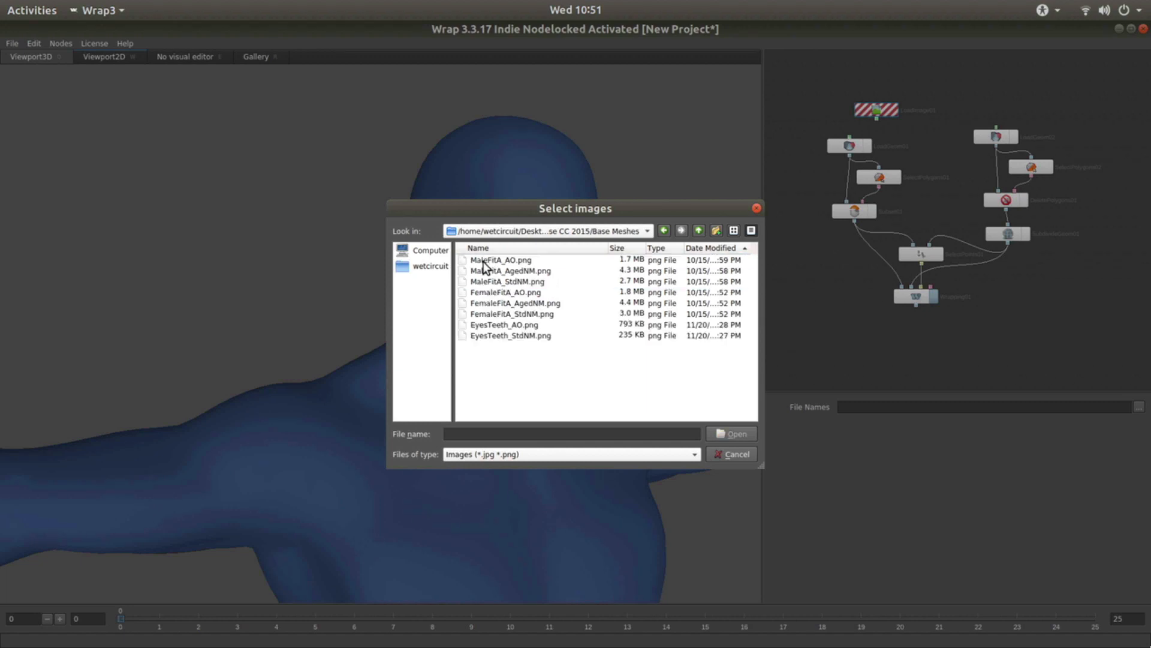
{"action": "double_click", "coordinate": [488, 260]}
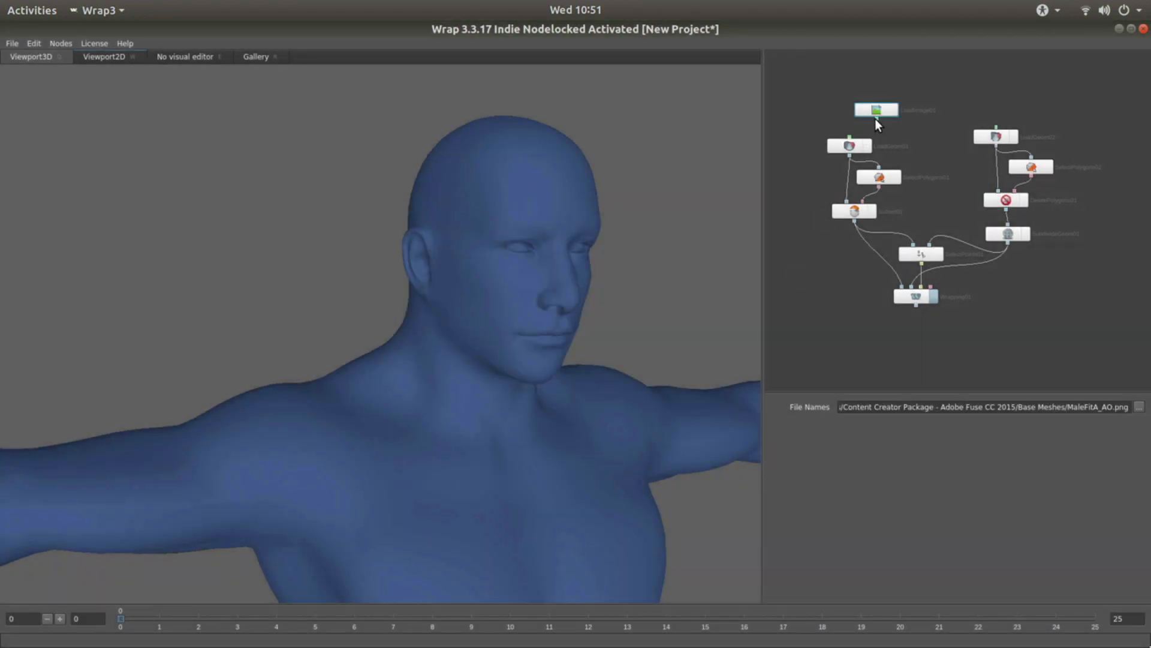
- Connect the LoadImage output to the MaleFitA LoadGeom's texture input and inspect the textured wrapped body
{"action": "left_click_drag", "start_coordinate": [847, 135], "coordinate": [848, 137]}
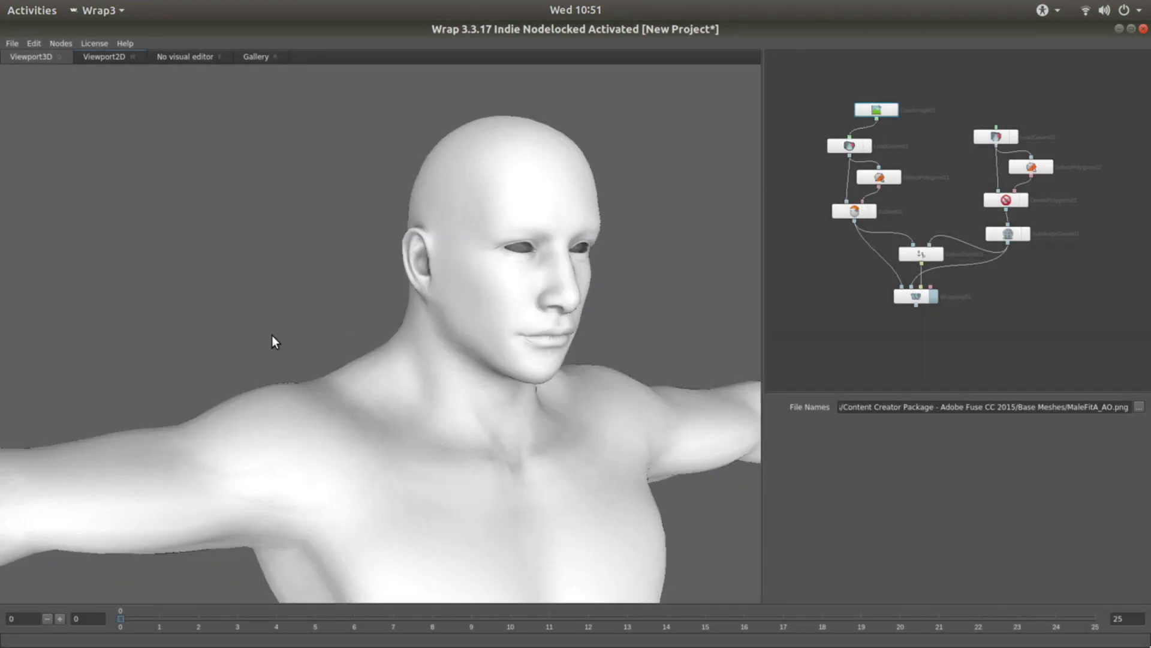
{"action": "right_click_drag", "start_coordinate": [267, 303], "coordinate": [220, 470]}
{"action": "mouse_move", "coordinate": [247, 499]}
{"action": "left_mouse_down"}
{"action": "mouse_move", "coordinate": [411, 475]}
{"action": "mouse_move", "coordinate": [270, 499]}
{"action": "left_mouse_up"}
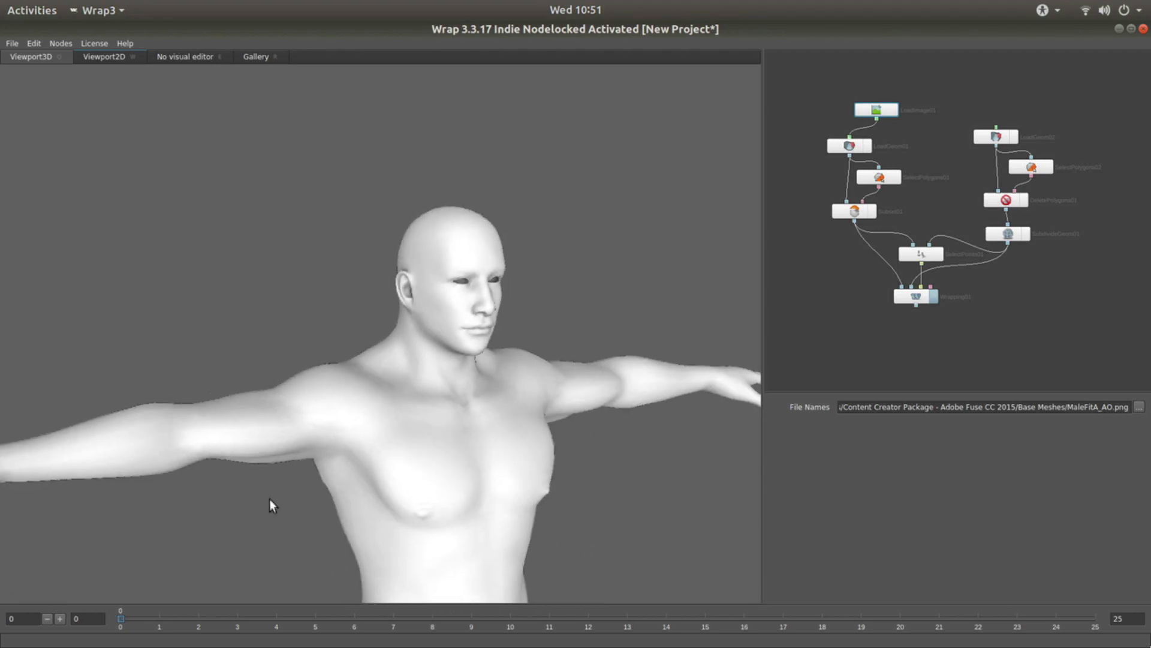
{"action": "middle_click_drag", "start_coordinate": [300, 531], "coordinate": [272, 401]}
{"action": "right_click_drag", "start_coordinate": [277, 420], "coordinate": [278, 255]}
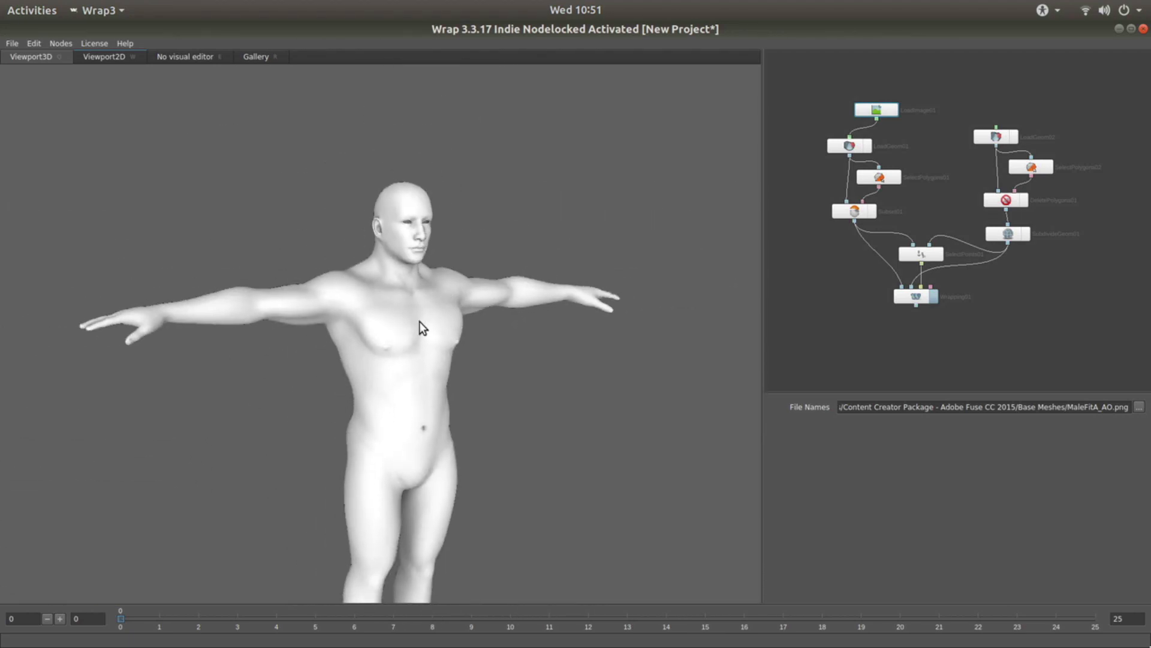
{"action": "left_click_drag", "start_coordinate": [422, 328], "coordinate": [290, 330]}
{"action": "scroll", "coordinate": [438, 401], "scroll_direction": "up", "scroll_amount": 5}
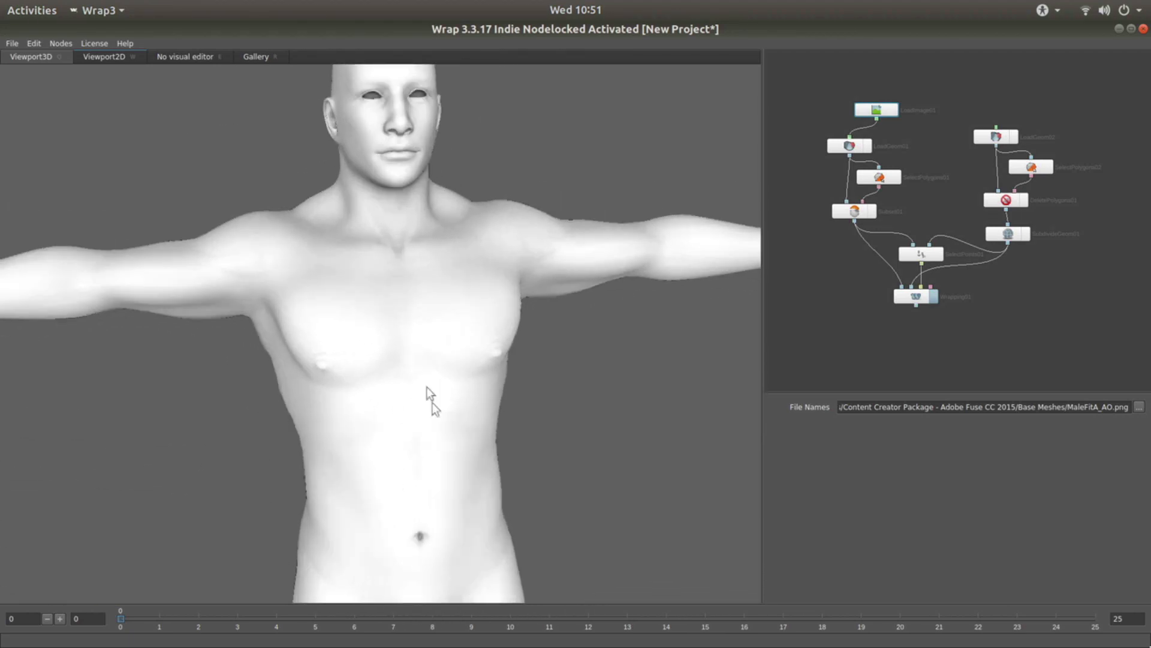
- Inspect the AO-textured chest and head, and enable the wireframe in the LoadGeom node of MaleFitA.obj
{"action": "middle_click_drag", "start_coordinate": [415, 286], "coordinate": [439, 442]}
{"action": "left_click_drag", "start_coordinate": [355, 487], "coordinate": [300, 480]}
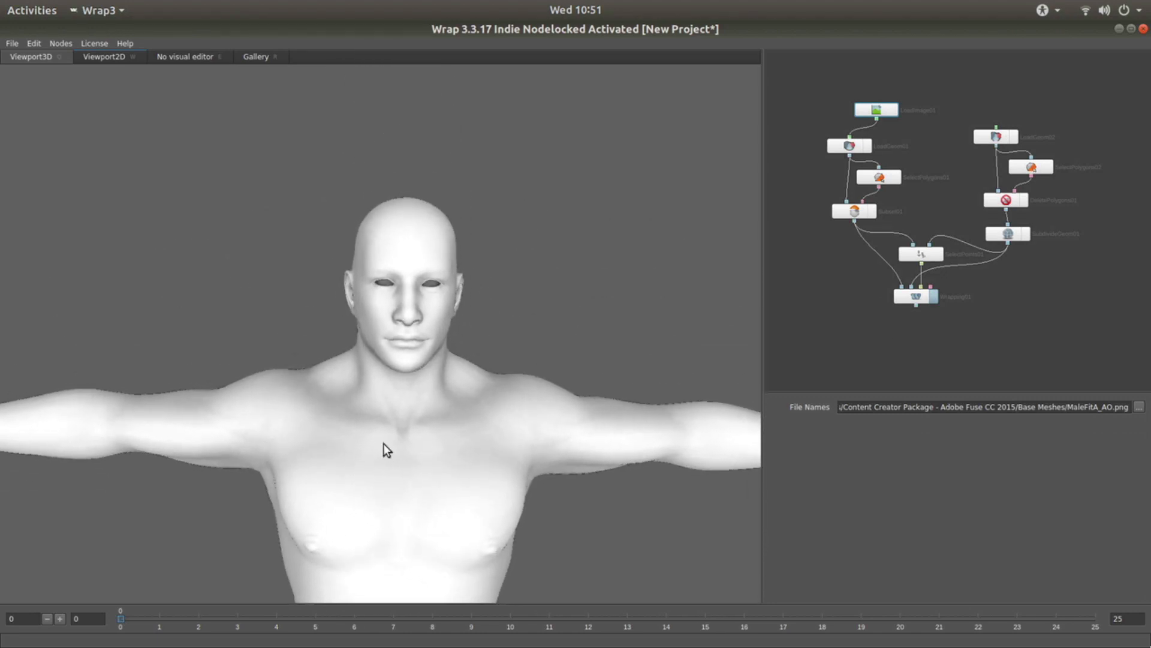
{"action": "right_click_drag", "start_coordinate": [384, 444], "coordinate": [387, 617]}
{"action": "middle_click_drag", "start_coordinate": [398, 324], "coordinate": [473, 382]}
{"action": "left_click_drag", "start_coordinate": [607, 372], "coordinate": [506, 386]}
{"action": "left_click", "coordinate": [847, 147]}
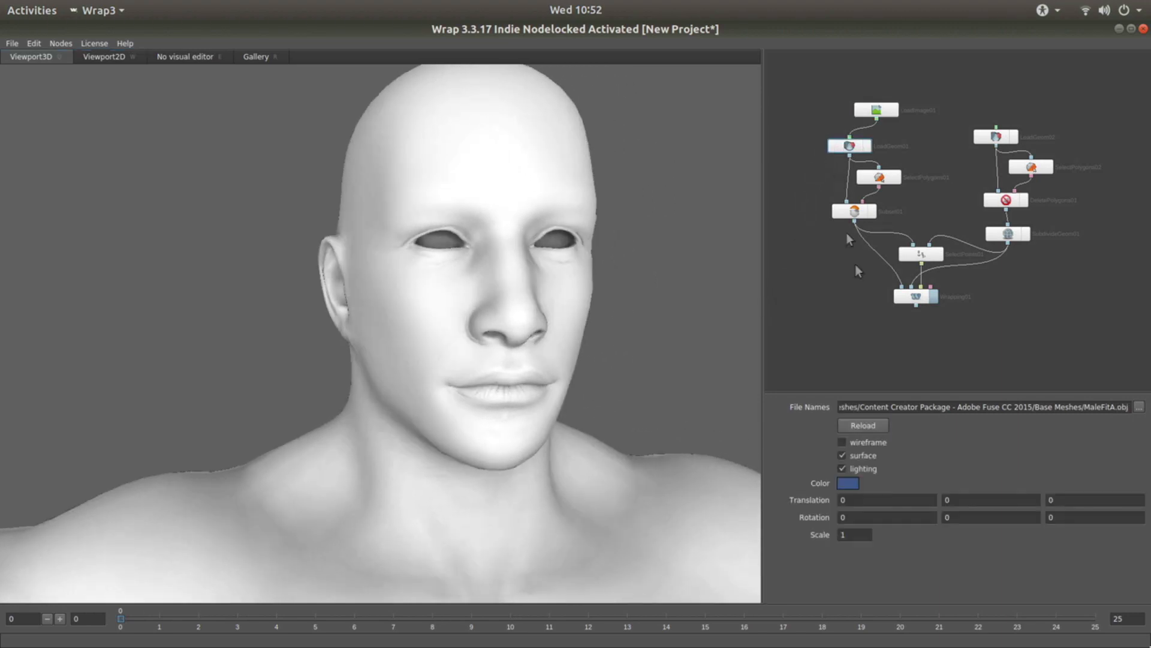
{"action": "left_click", "coordinate": [842, 442]}
- Examine the wrapped mesh's edge flow around the ear, neck, chest and face
{"action": "left_click_drag", "start_coordinate": [417, 371], "coordinate": [481, 370]}
{"action": "right_click_drag", "start_coordinate": [482, 371], "coordinate": [472, 436]}
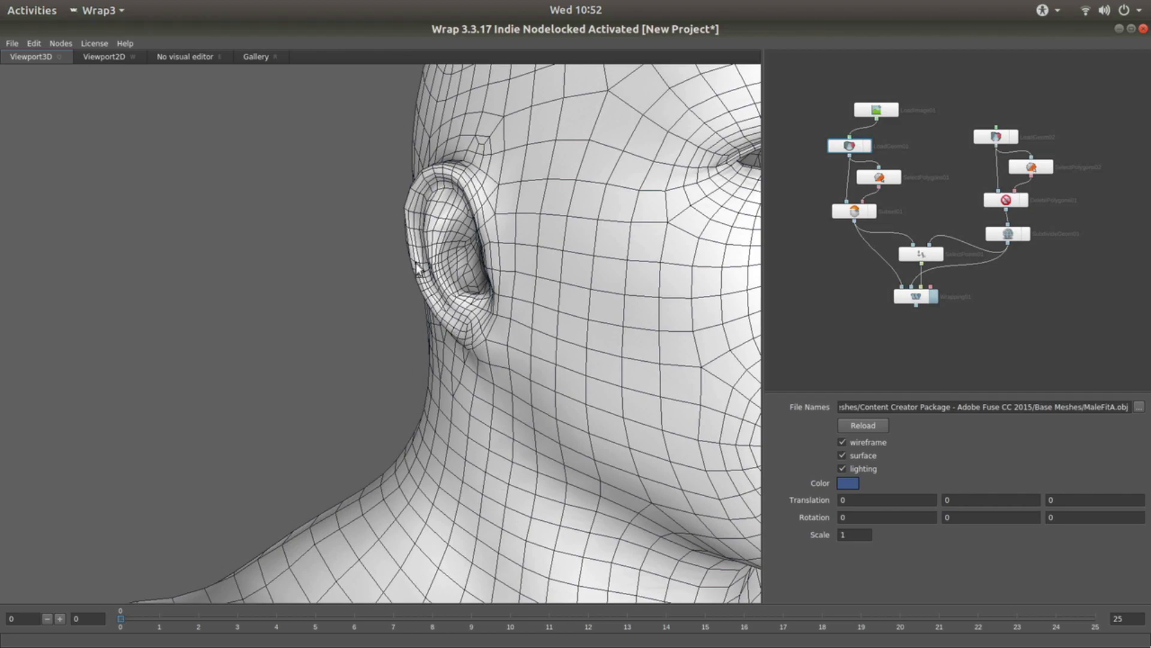
{"action": "right_click_drag", "start_coordinate": [578, 442], "coordinate": [566, 300]}
{"action": "middle_click_drag", "start_coordinate": [455, 470], "coordinate": [450, 260]}
{"action": "middle_click_drag", "start_coordinate": [424, 475], "coordinate": [437, 360]}
{"action": "right_click_drag", "start_coordinate": [437, 359], "coordinate": [419, 488]}
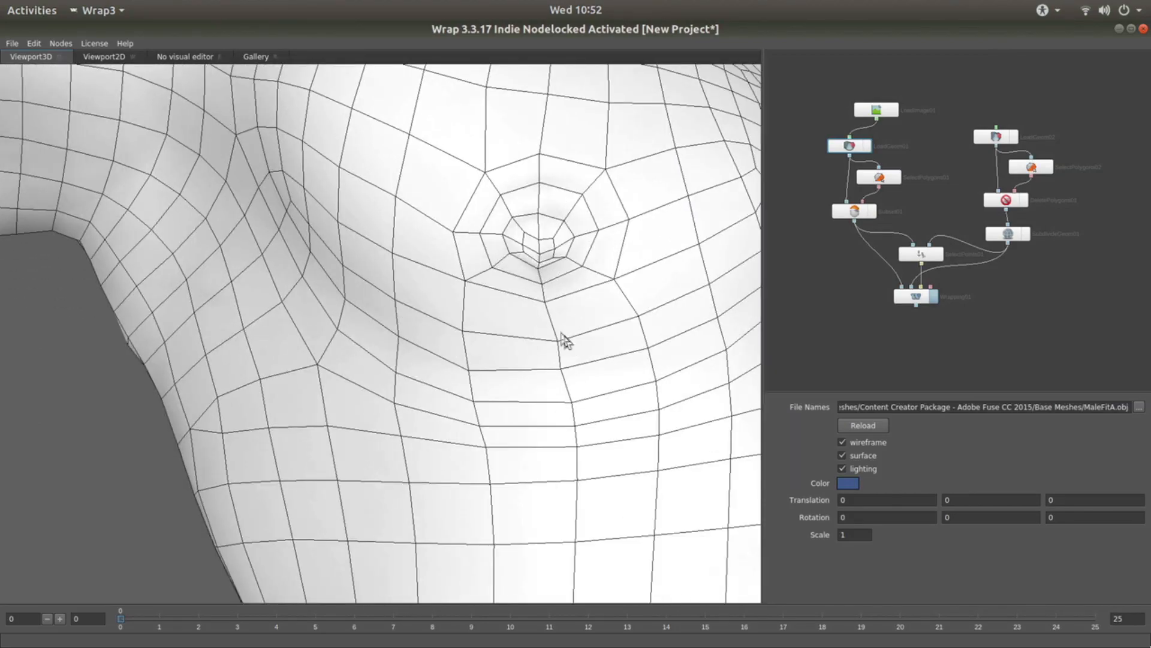
{"action": "right_click_drag", "start_coordinate": [465, 406], "coordinate": [347, 334]}
{"action": "middle_click_drag", "start_coordinate": [545, 540], "coordinate": [525, 559]}
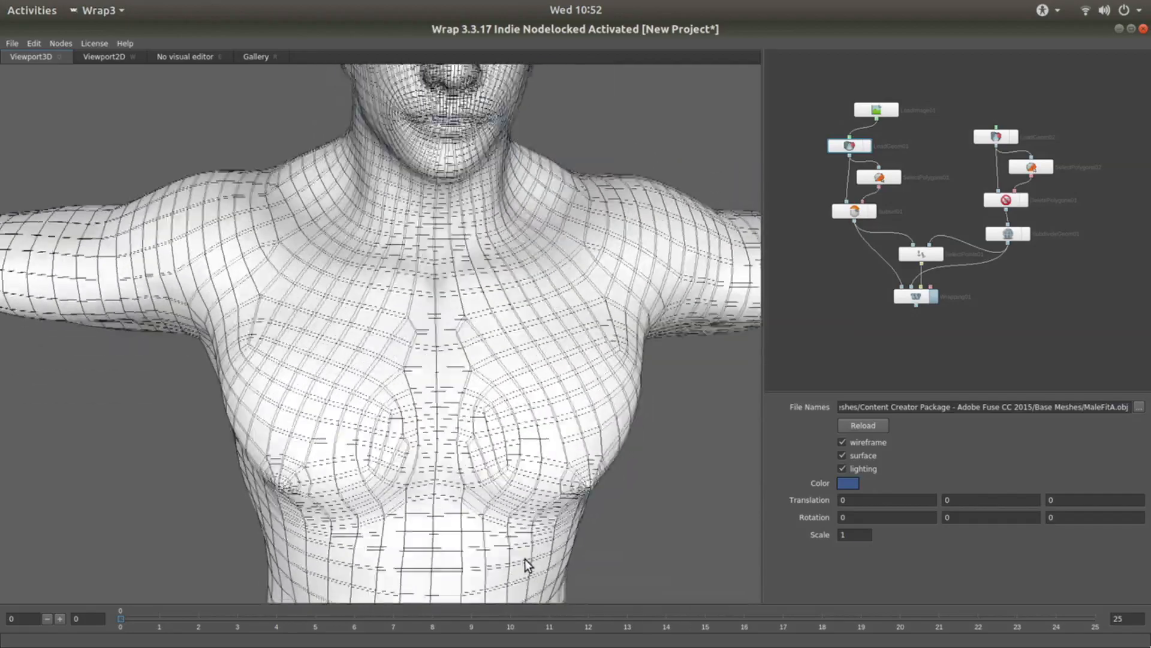
{"action": "middle_click_drag", "start_coordinate": [424, 278], "coordinate": [410, 451]}
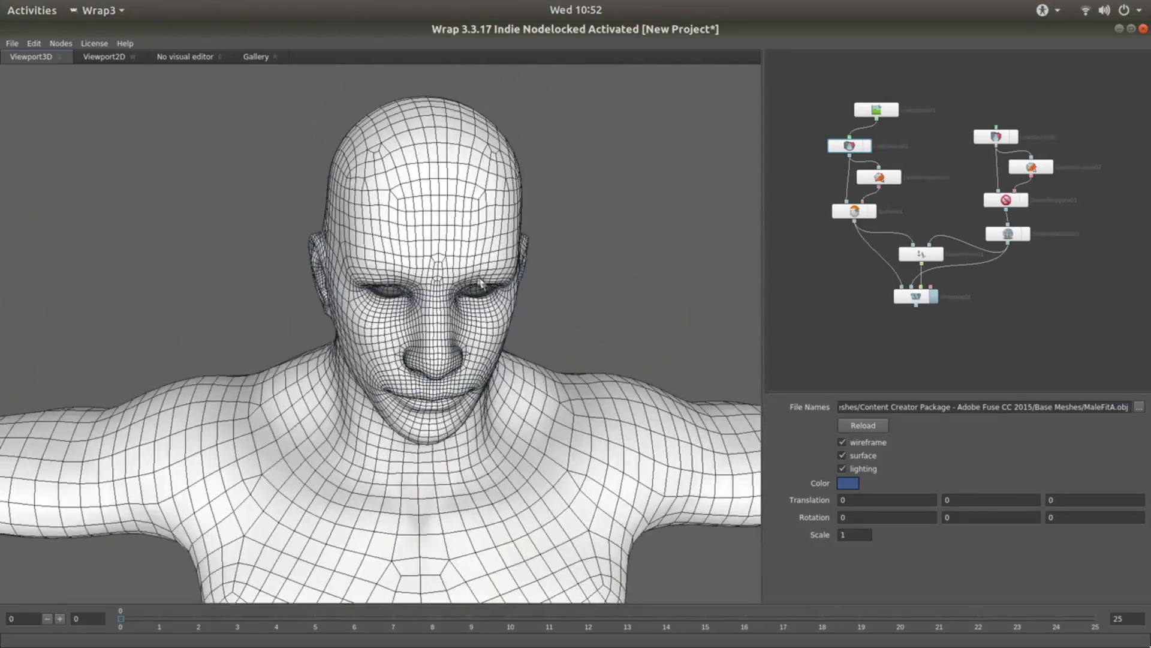
{"action": "left_click_drag", "start_coordinate": [424, 257], "coordinate": [418, 189]}
{"action": "middle_click_drag", "start_coordinate": [418, 190], "coordinate": [389, 303]}
{"action": "middle_click_drag", "start_coordinate": [304, 279], "coordinate": [315, 251]}
{"action": "right_click_drag", "start_coordinate": [394, 346], "coordinate": [393, 459]}
{"action": "left_click_drag", "start_coordinate": [265, 353], "coordinate": [284, 358]}
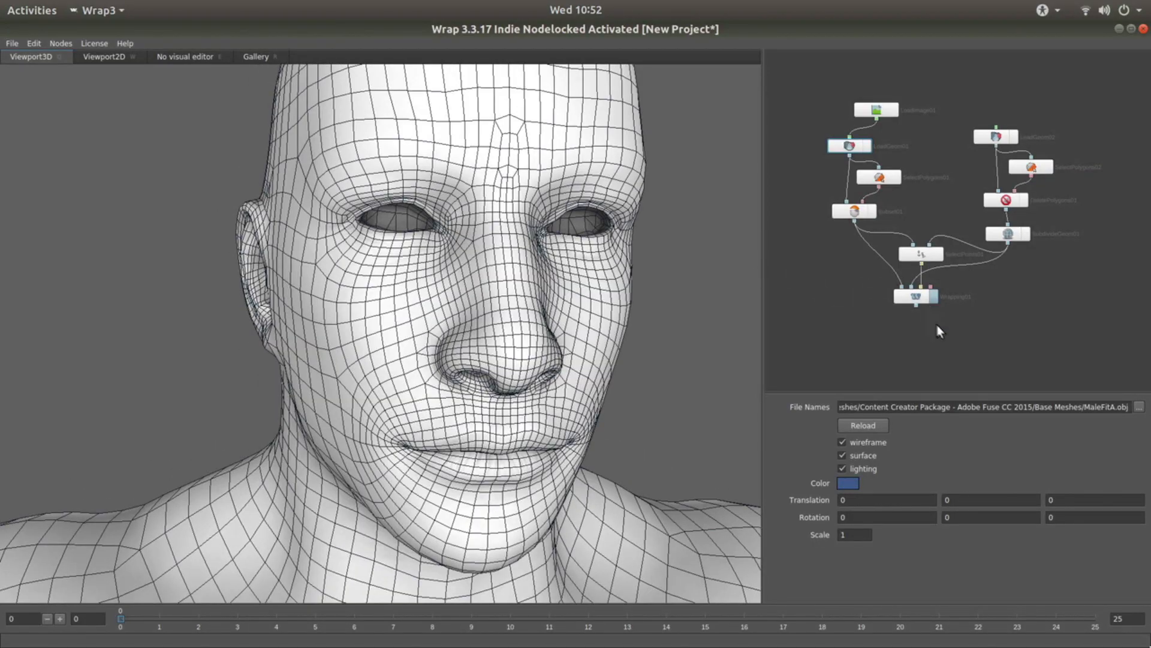
- Move the SelectPoints, Wrapping and target model nodes further away from the MaleFitA branch to free space in the graph
{"action": "left_click_drag", "start_coordinate": [939, 332], "coordinate": [961, 271]}
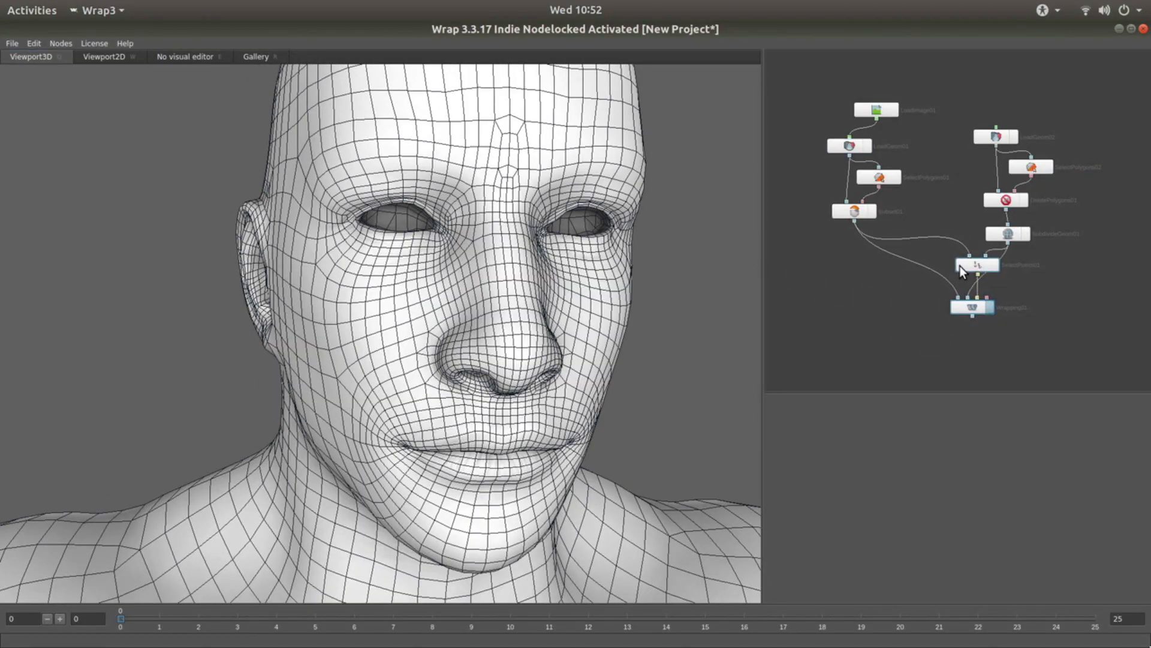
{"action": "left_click_drag", "start_coordinate": [930, 341], "coordinate": [1054, 109]}
{"action": "left_click_drag", "start_coordinate": [984, 140], "coordinate": [1026, 111]}
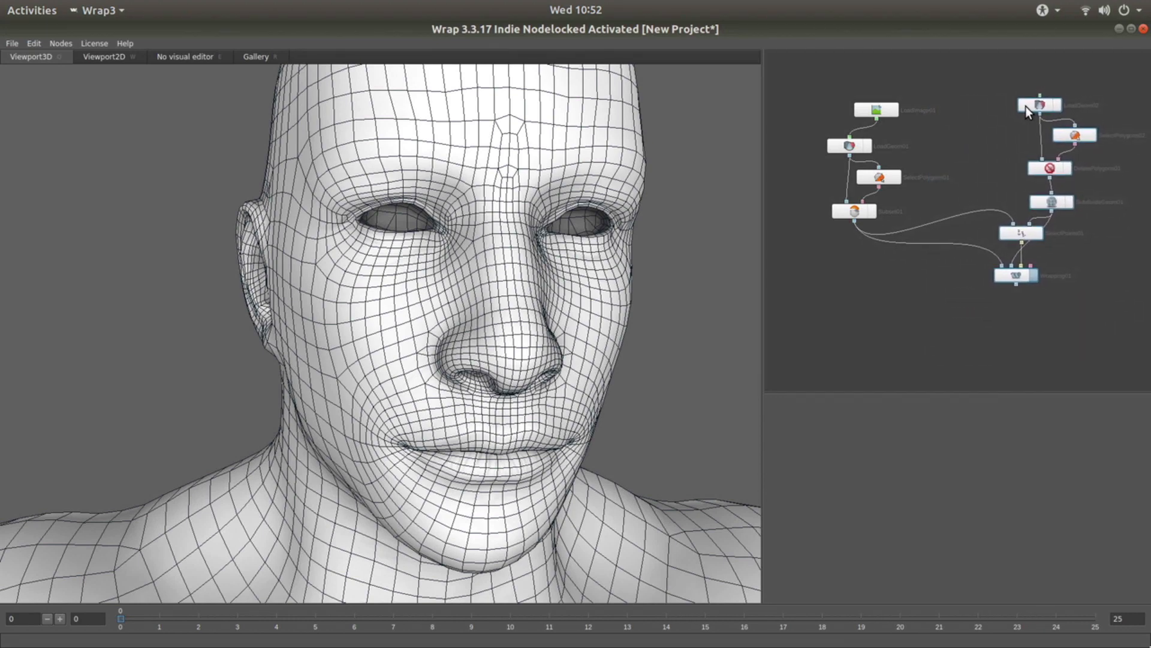
{"action": "left_click", "coordinate": [940, 312]}
{"action": "scroll", "coordinate": [941, 315], "scroll_direction": "up", "scroll_amount": 1}
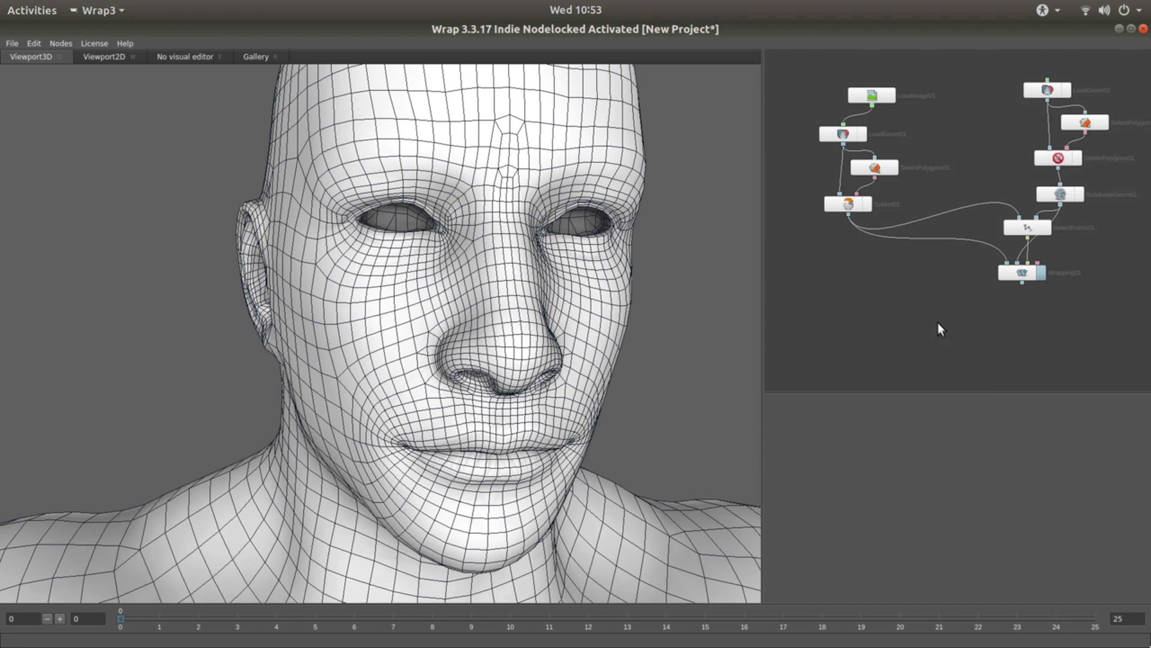
{"action": "scroll", "coordinate": [948, 313], "scroll_direction": "down", "scroll_amount": 2}
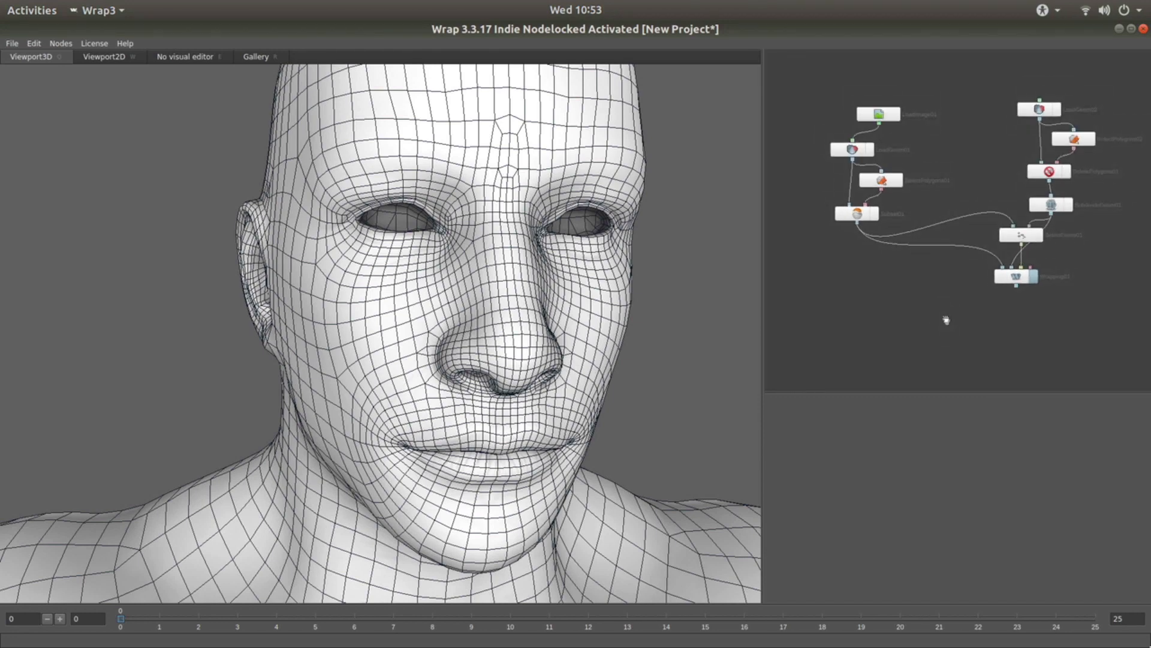
{"action": "scroll", "coordinate": [947, 321], "scroll_direction": "down", "scroll_amount": 2}
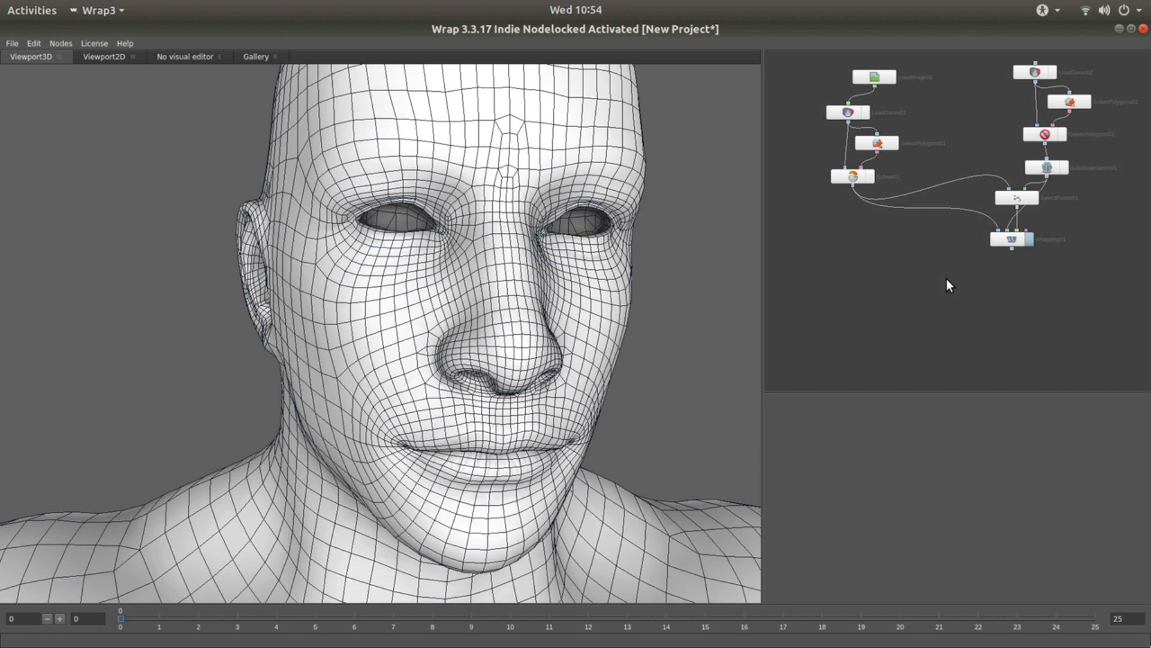
- Add a Lattice node below Wrapping and connect the MaleFitA LoadGeom, Subset and Wrapping outputs to its inputs
{"action": "right_click", "coordinate": [984, 274]}
{"action": "mouse_move", "coordinate": [1007, 301]}
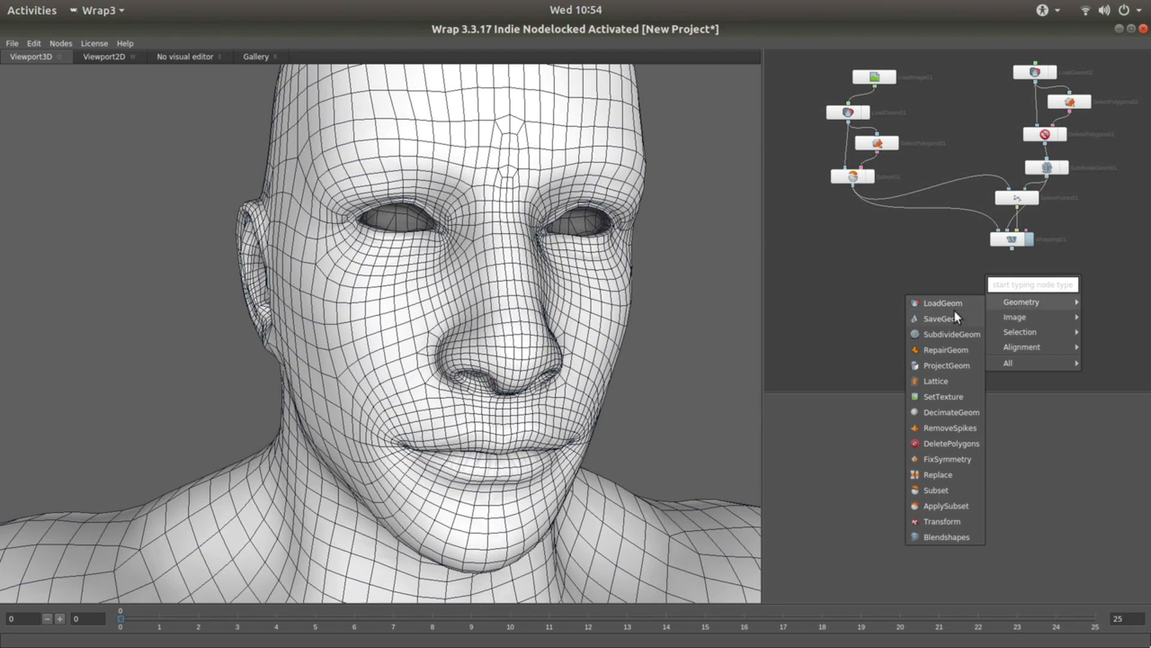
{"action": "left_click", "coordinate": [940, 382]}
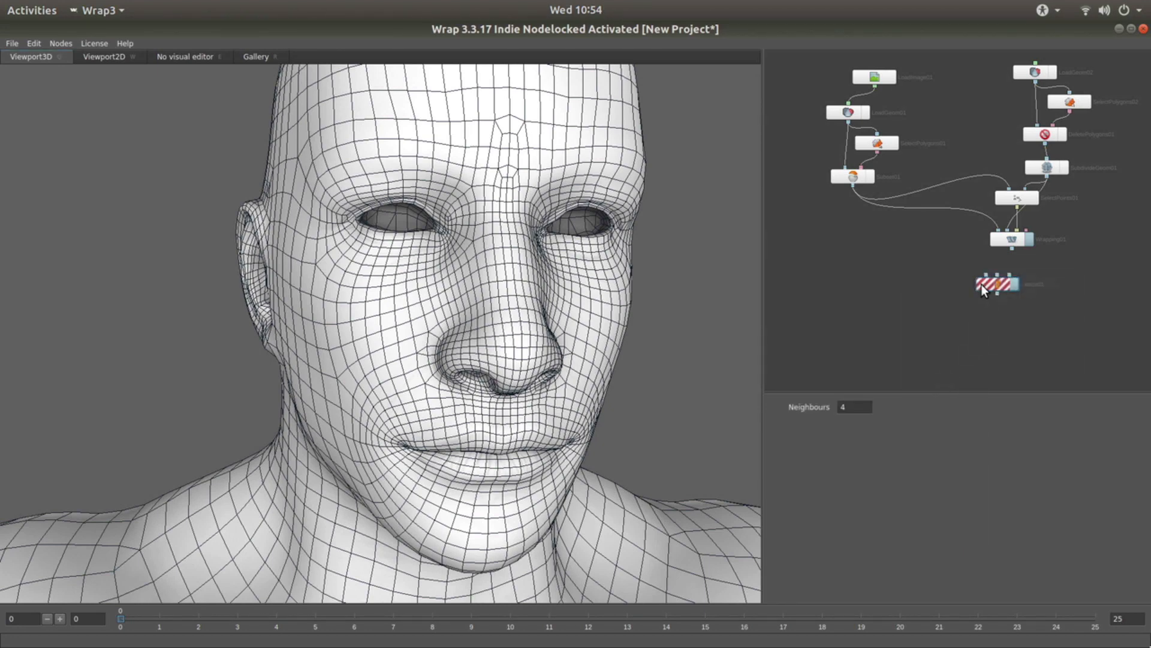
{"action": "left_click_drag", "start_coordinate": [981, 288], "coordinate": [951, 279]}
{"action": "left_click_drag", "start_coordinate": [878, 151], "coordinate": [956, 268]}
{"action": "left_click_drag", "start_coordinate": [853, 183], "coordinate": [979, 268]}
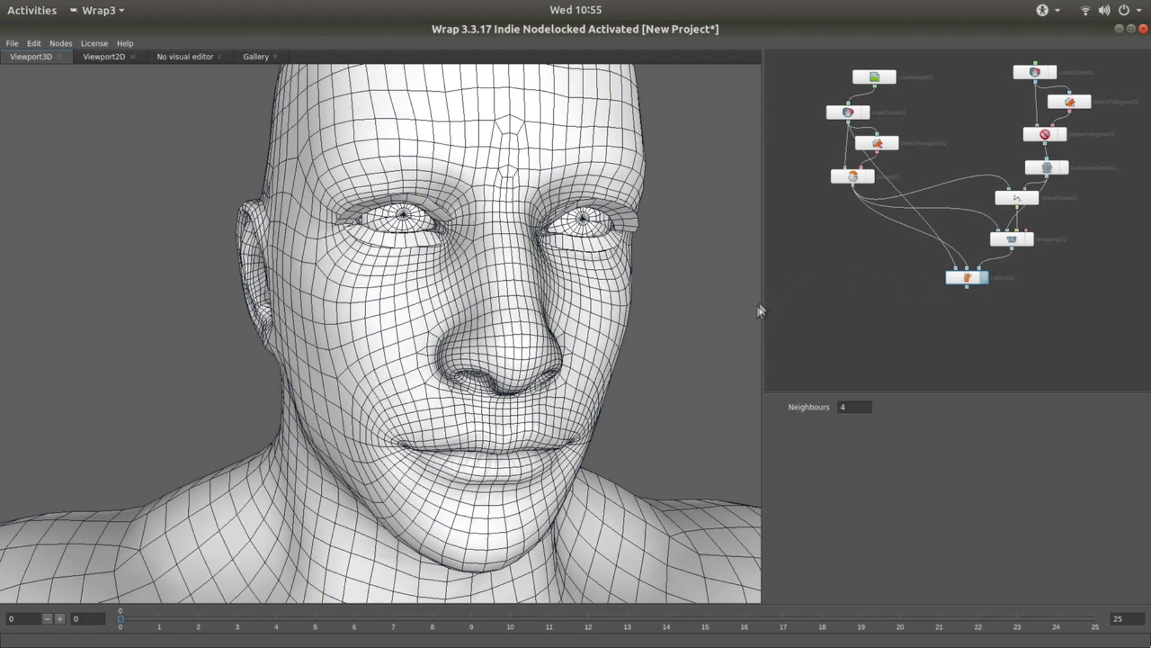
{"action": "left_click_drag", "start_coordinate": [688, 326], "coordinate": [640, 326]}
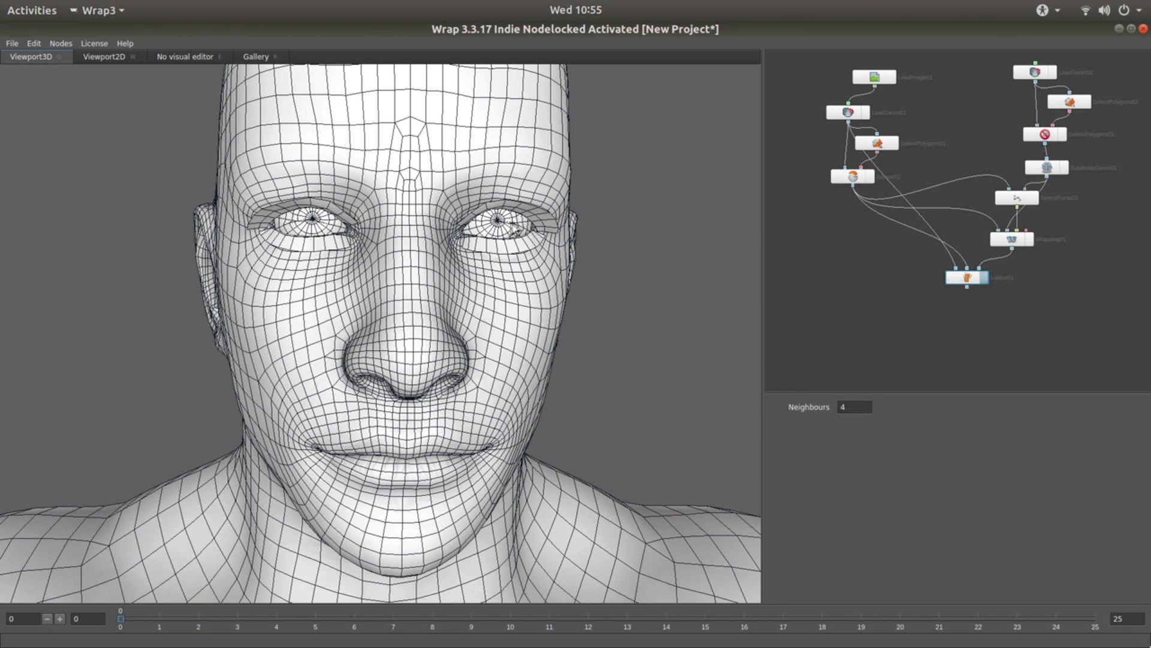
- Add a SelectPolygons node beside the Lattice node and connect the Lattice output to it
{"action": "right_click", "coordinate": [1045, 305]}
{"action": "mouse_move", "coordinate": [1073, 361]}
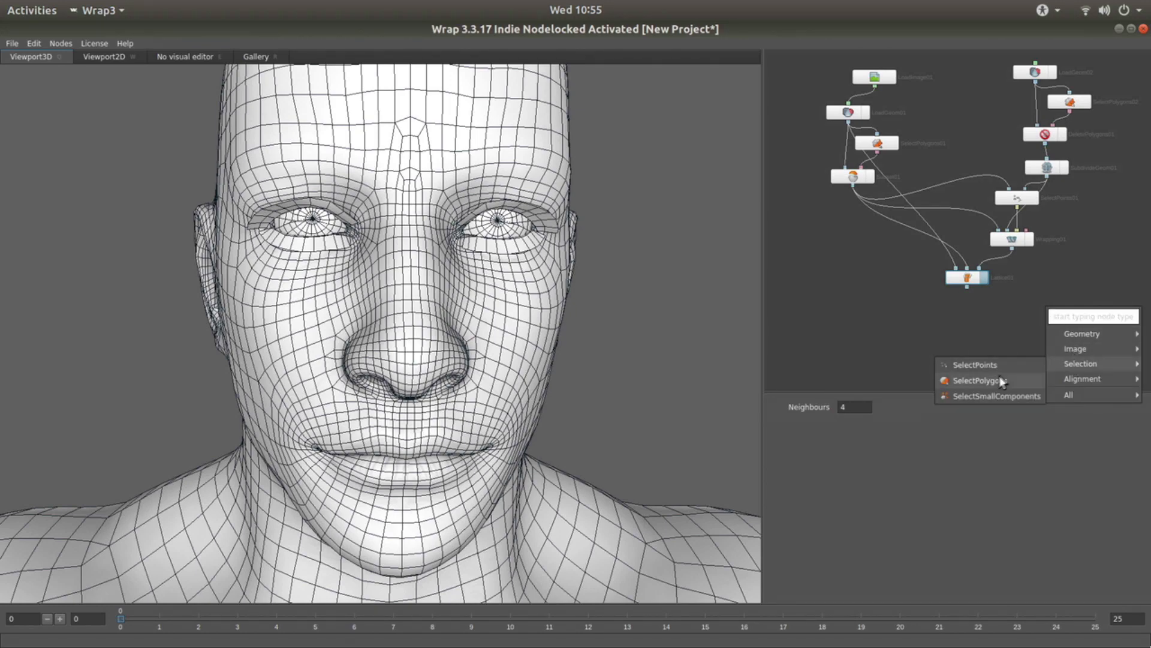
{"action": "left_click", "coordinate": [999, 380]}
{"action": "left_click_drag", "start_coordinate": [966, 289], "coordinate": [1070, 306]}
{"action": "left_click", "coordinate": [1063, 316]}
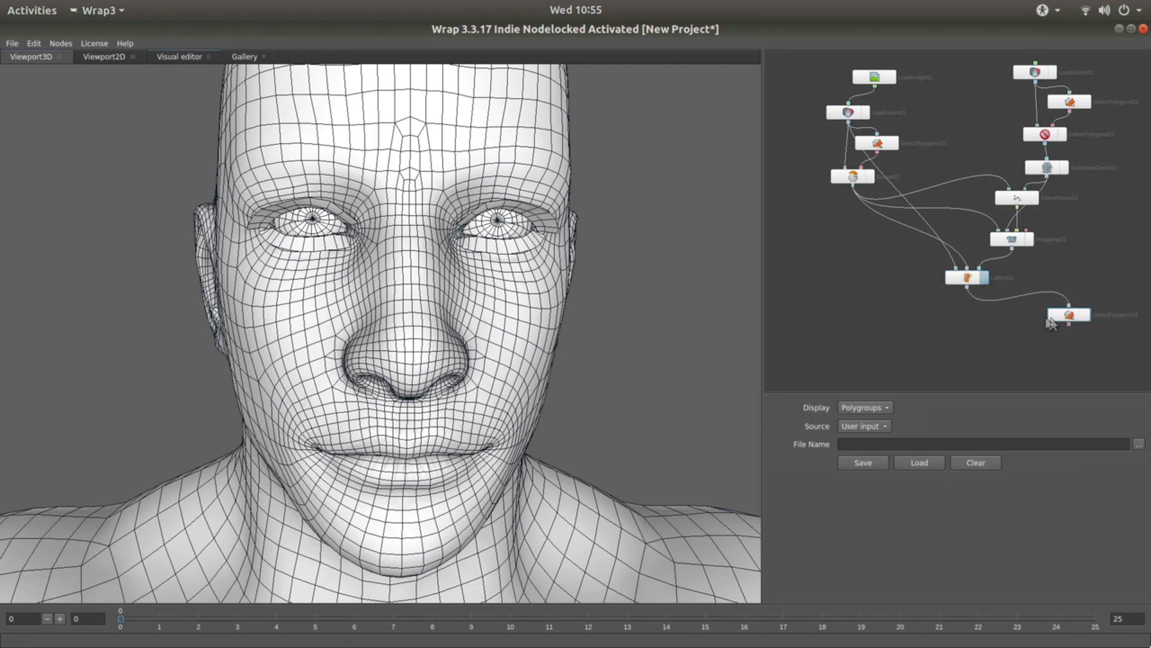
- Select the green body polygroup in the visual editor and hide it to inspect the eyeballs and teeth
{"action": "left_click", "coordinate": [198, 59]}
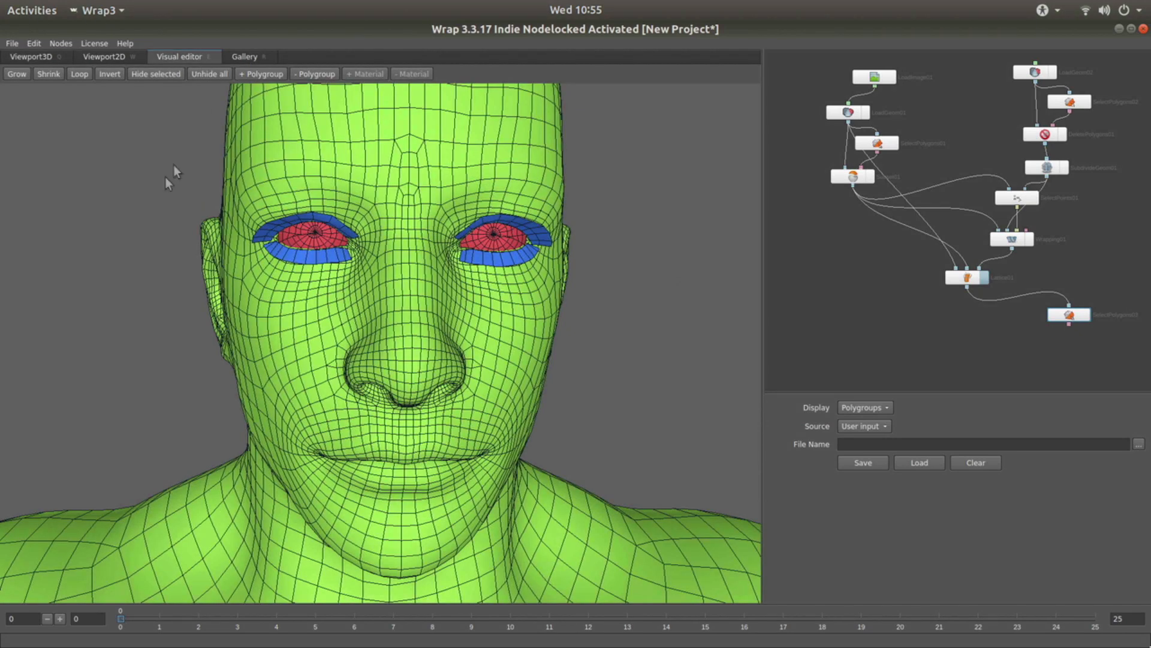
{"action": "left_click", "coordinate": [261, 73]}
{"action": "left_click", "coordinate": [255, 98]}
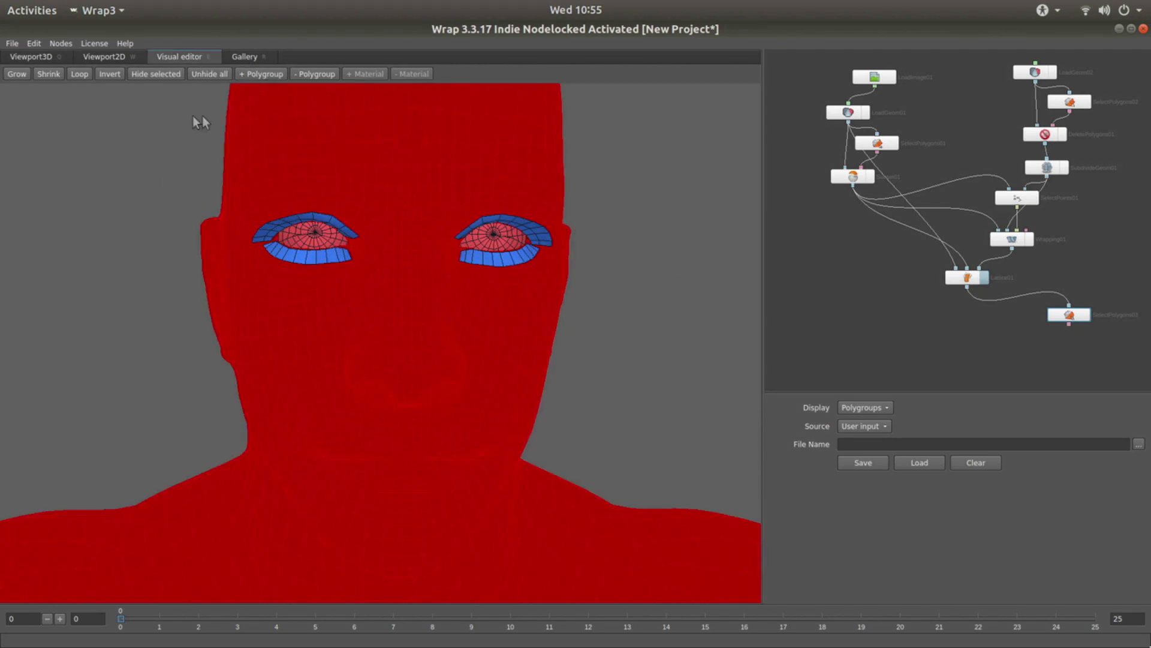
{"action": "left_click", "coordinate": [156, 74]}
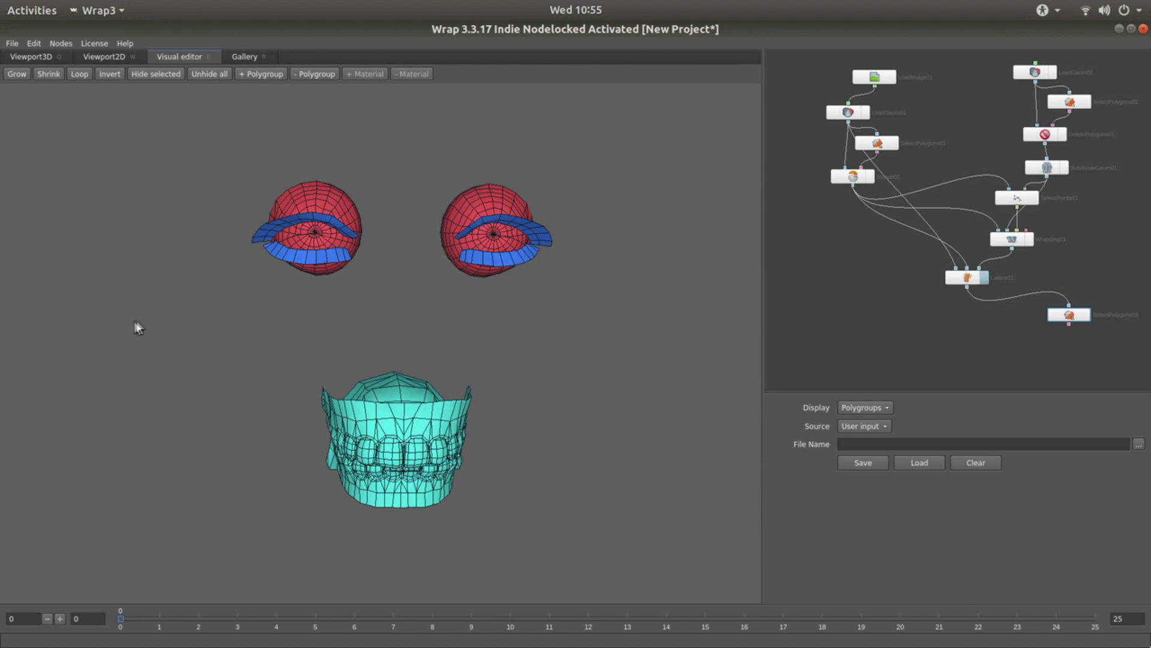
{"action": "left_click_drag", "start_coordinate": [203, 334], "coordinate": [409, 459]}
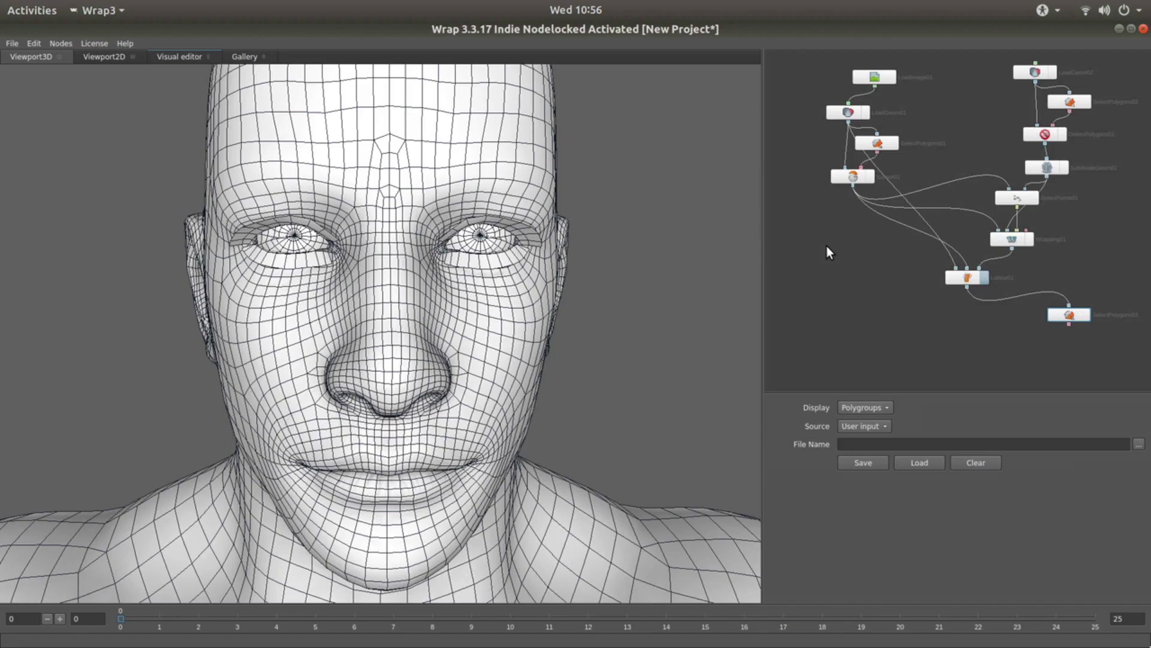
- Add a Transform node and a SelectPolygons node below Subset, and connect the Transform output to the SelectPolygons input
{"action": "right_click", "coordinate": [826, 238]}
{"action": "mouse_move", "coordinate": [859, 262]}
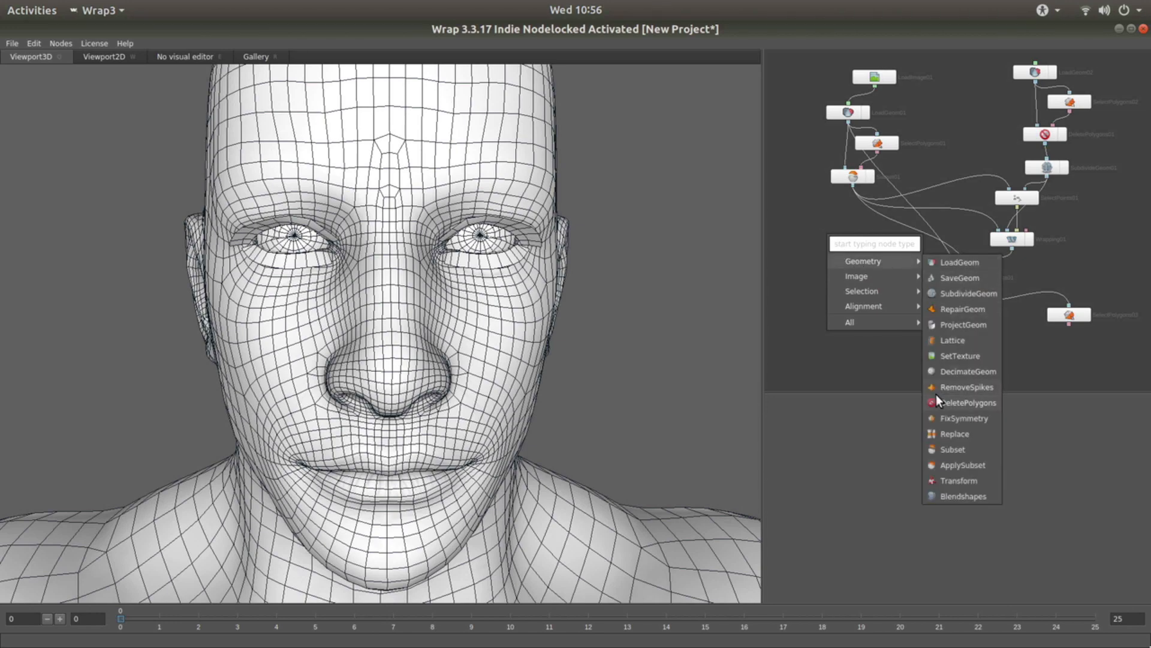
{"action": "left_click", "coordinate": [944, 481]}
{"action": "left_click_drag", "start_coordinate": [834, 241], "coordinate": [804, 236]}
{"action": "right_click", "coordinate": [858, 254]}
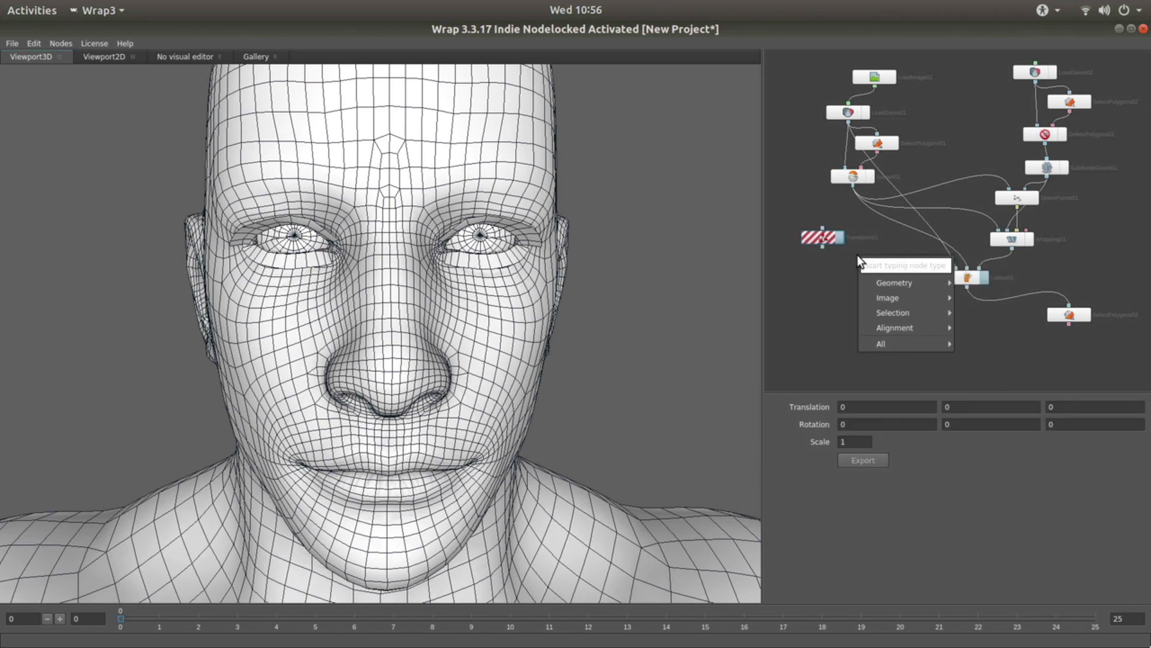
{"action": "mouse_move", "coordinate": [886, 311]}
{"action": "left_click", "coordinate": [973, 330]}
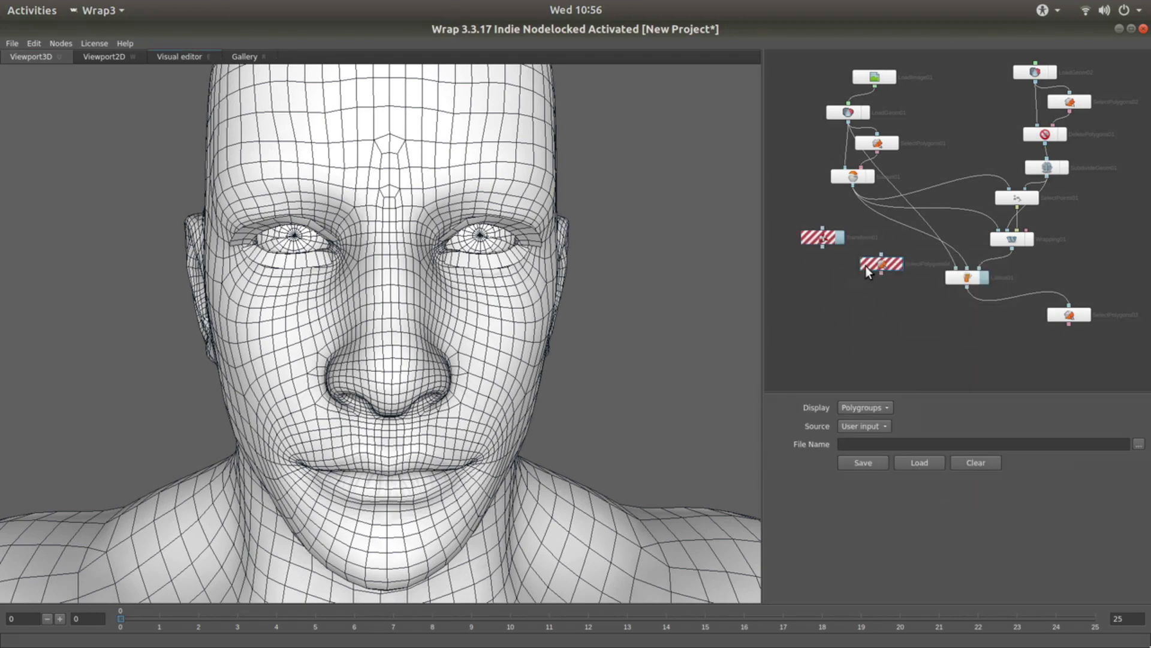
{"action": "left_click_drag", "start_coordinate": [822, 246], "coordinate": [865, 259]}
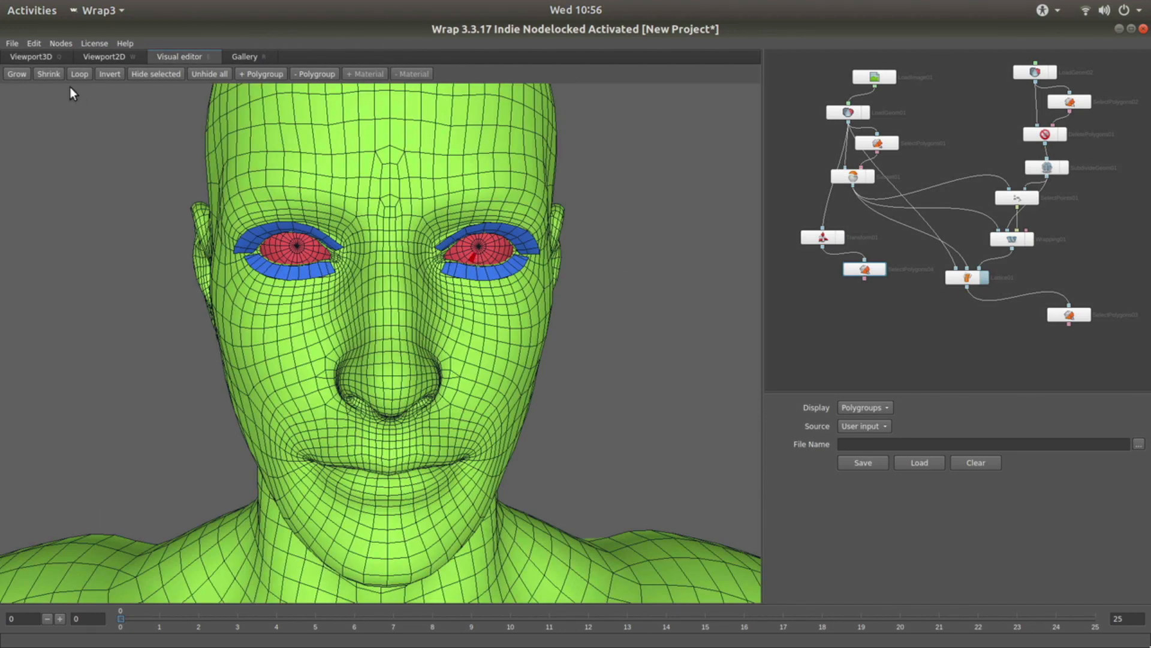
- Grow the polygon selection until it covers the whole visible eyeball, and return to the 3D view
{"action": "left_click", "coordinate": [18, 74]}
{"action": "left_click", "coordinate": [20, 74]}
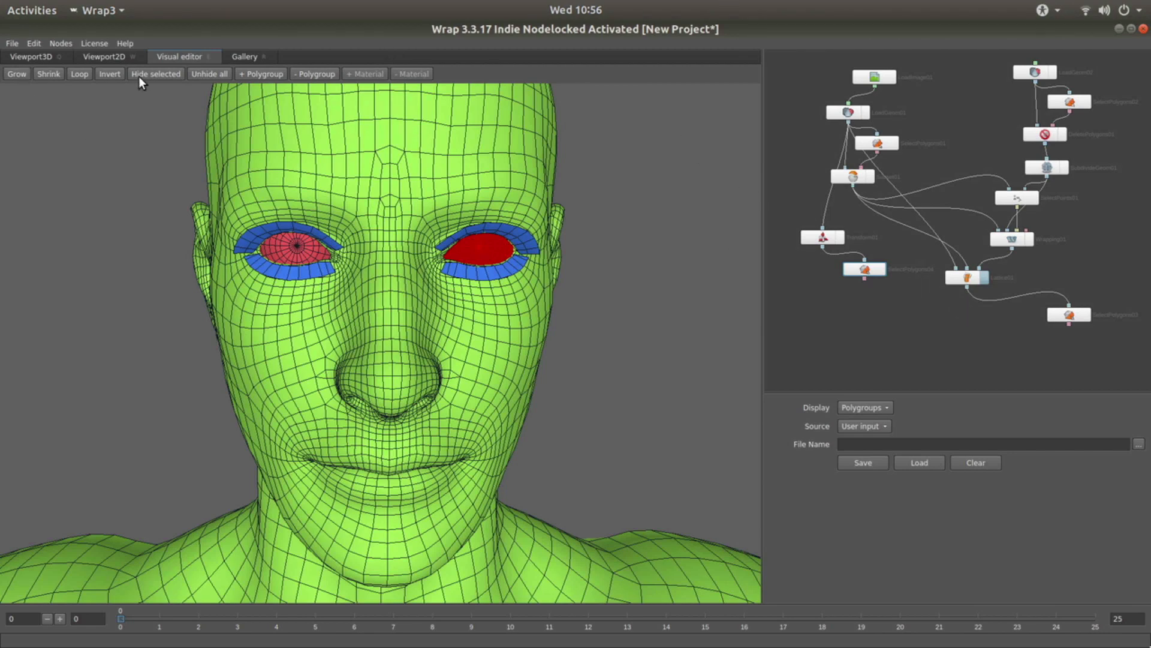
{"action": "left_click", "coordinate": [37, 56]}
- Add a Replace node below Lattice and connect the Transform, Lattice and new SelectPolygons outputs to it
{"action": "key", "text": "Tab"}
{"action": "mouse_move", "coordinate": [935, 385]}
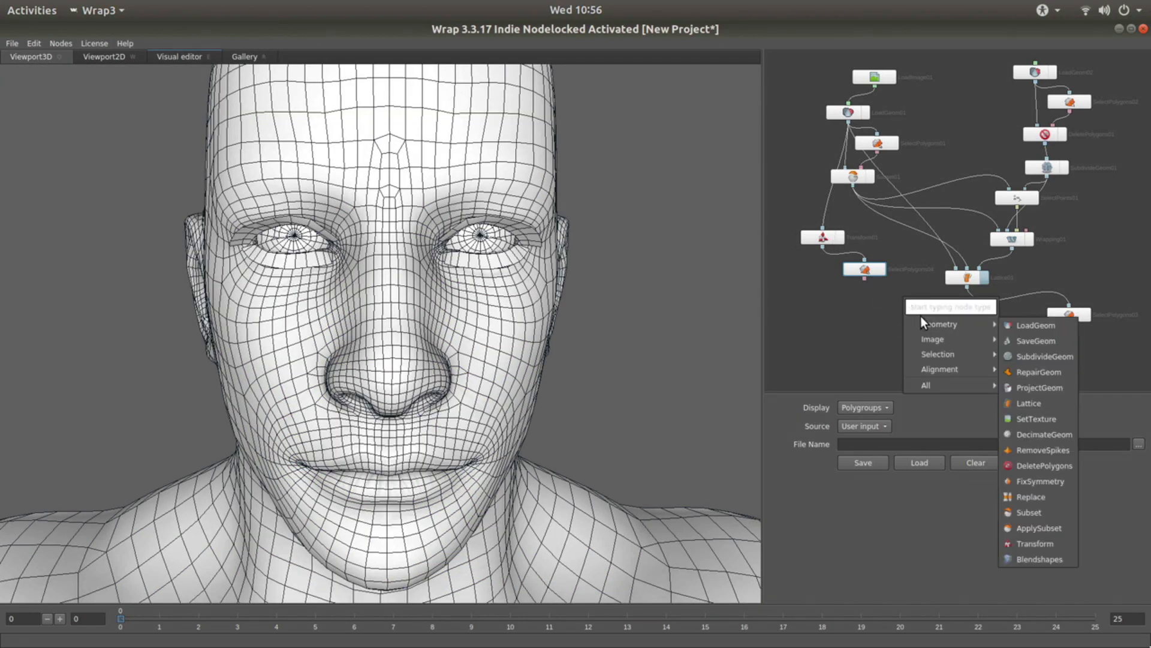
{"action": "left_click", "coordinate": [1039, 497]}
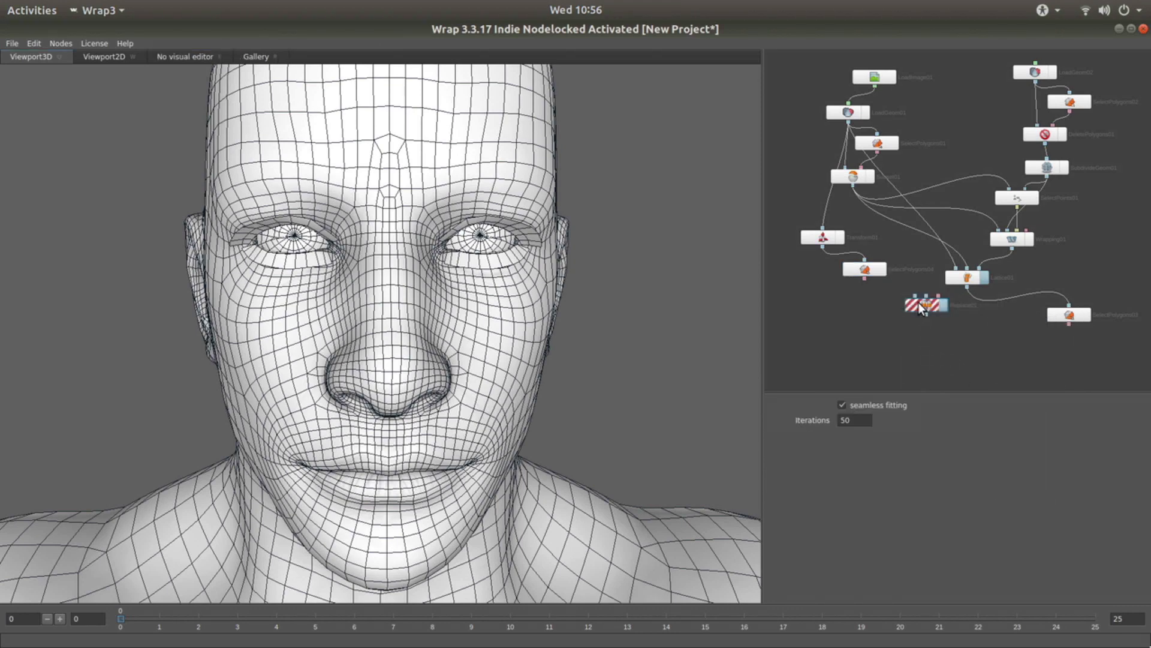
{"action": "left_click_drag", "start_coordinate": [919, 302], "coordinate": [940, 329]}
{"action": "left_click_drag", "start_coordinate": [865, 278], "coordinate": [937, 319]}
{"action": "left_click_drag", "start_coordinate": [967, 286], "coordinate": [966, 326]}
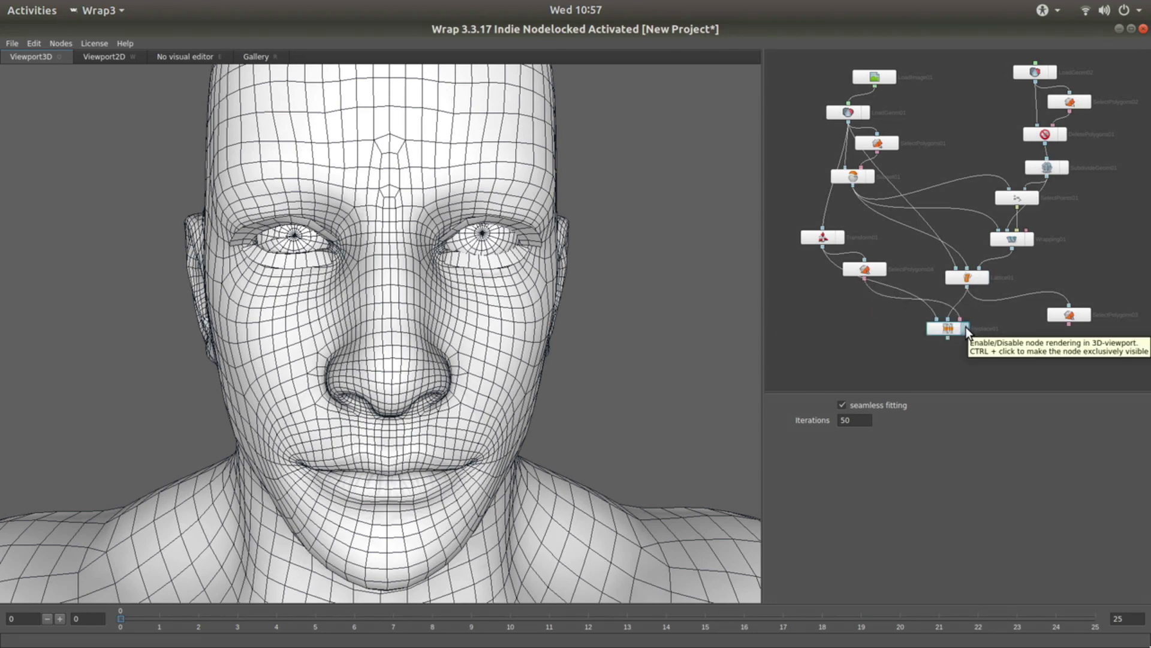
- Add a second set of Transform, SelectPolygons and Replace nodes below the first set
{"action": "right_click", "coordinate": [793, 283]}
{"action": "mouse_move", "coordinate": [833, 310]}
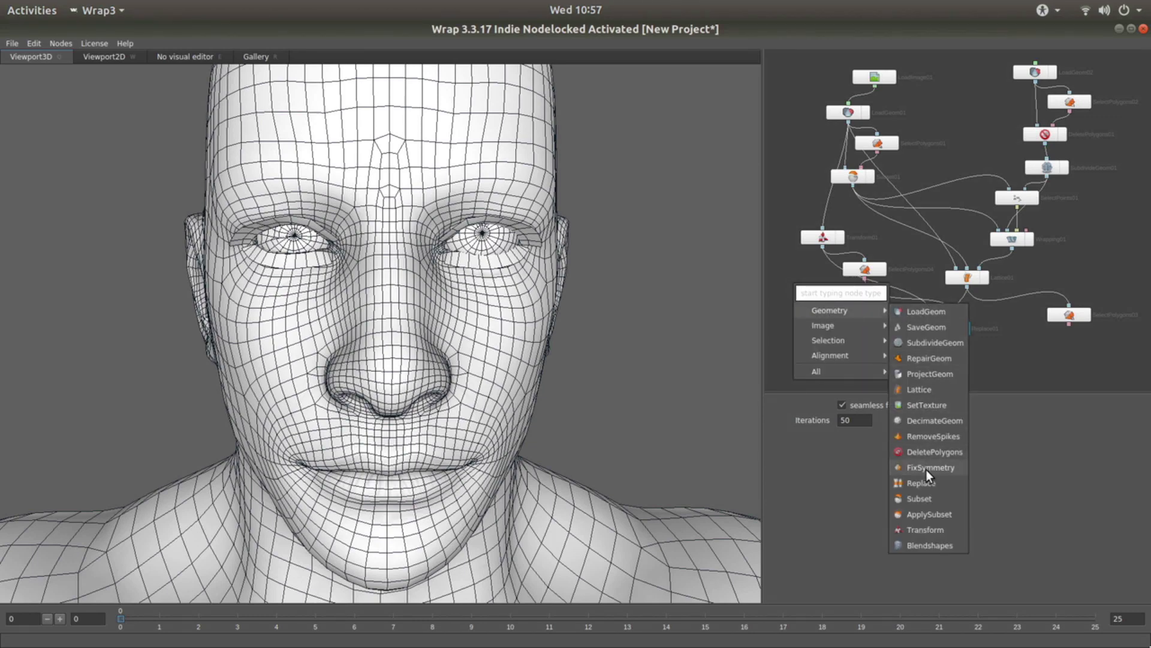
{"action": "left_click", "coordinate": [925, 530]}
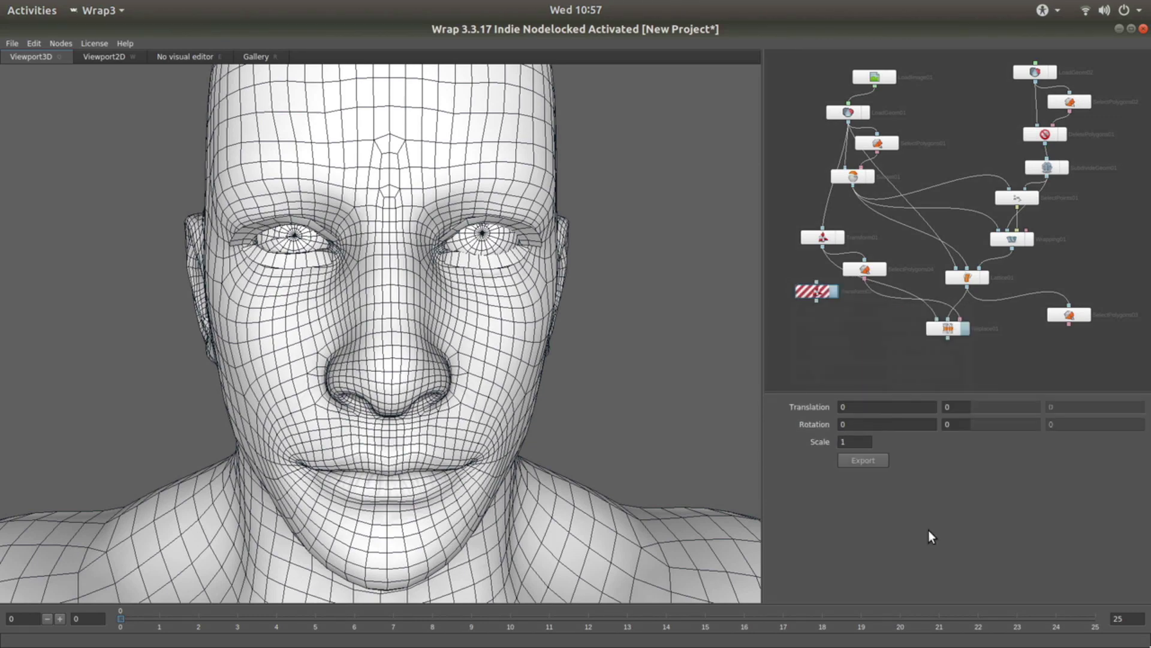
{"action": "right_click", "coordinate": [833, 314]}
{"action": "mouse_move", "coordinate": [856, 372]}
{"action": "left_click", "coordinate": [1013, 388]}
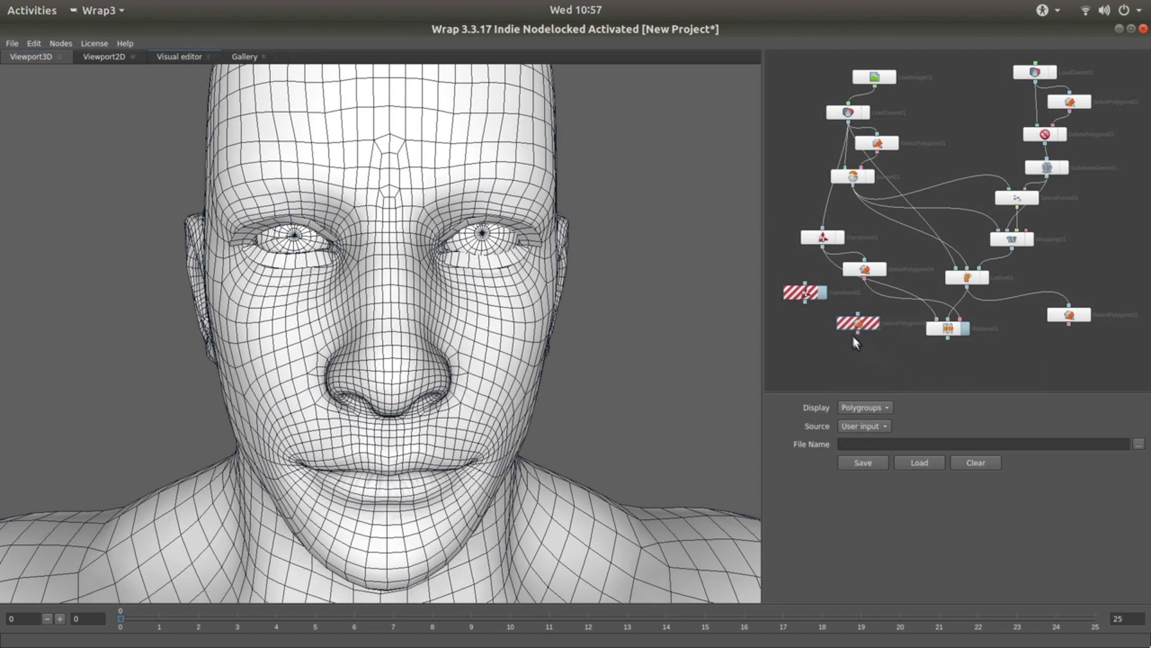
{"action": "right_click", "coordinate": [948, 361]}
{"action": "mouse_move", "coordinate": [996, 382]}
{"action": "left_click", "coordinate": [1066, 512]}
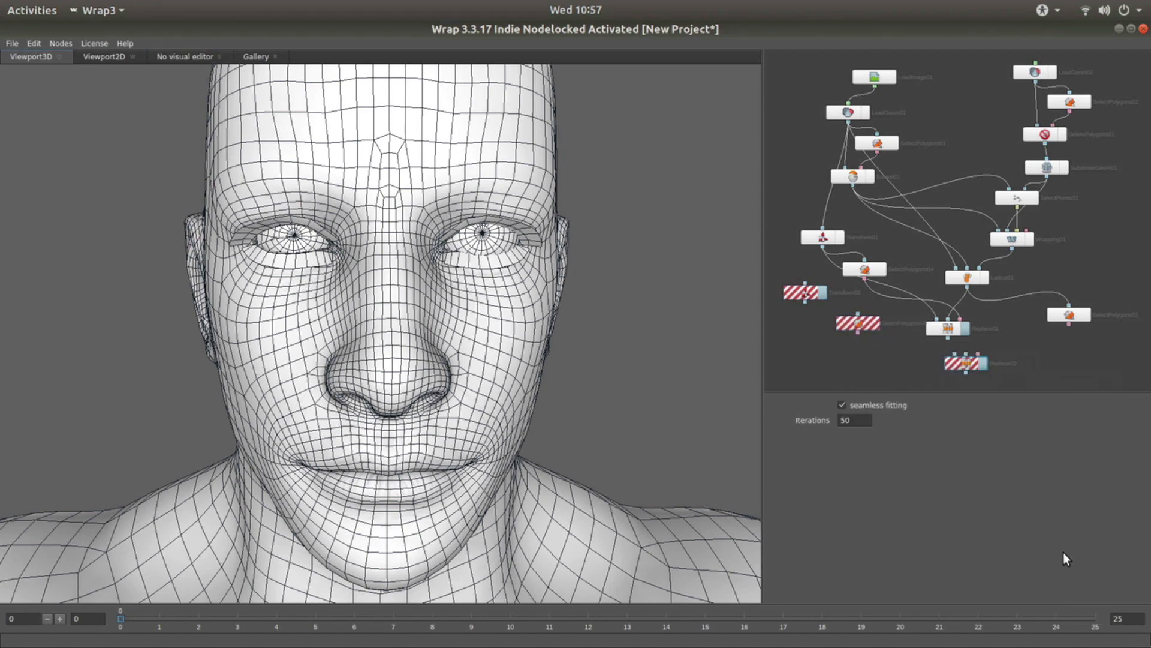
{"action": "left_click_drag", "start_coordinate": [966, 365], "coordinate": [924, 365]}
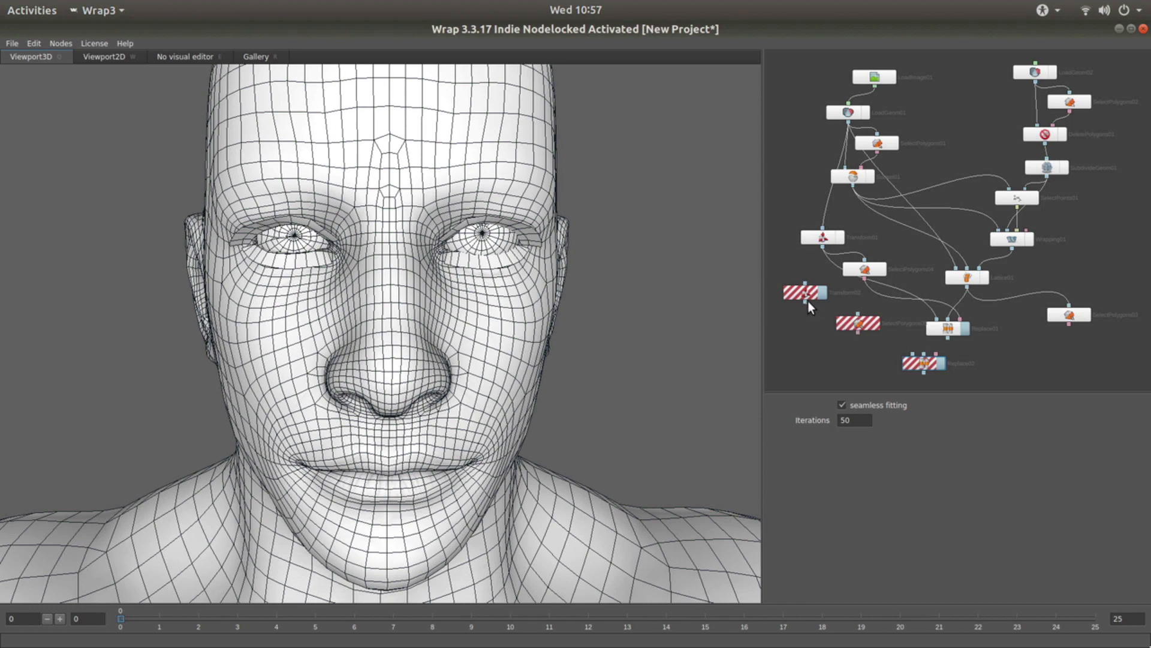
- Feed the loaded base geometry through the second Transform into its SelectPolygons node, and grow the selection over the character's right eyeball
{"action": "left_click_drag", "start_coordinate": [805, 302], "coordinate": [859, 313]}
{"action": "left_click_drag", "start_coordinate": [848, 122], "coordinate": [806, 286]}
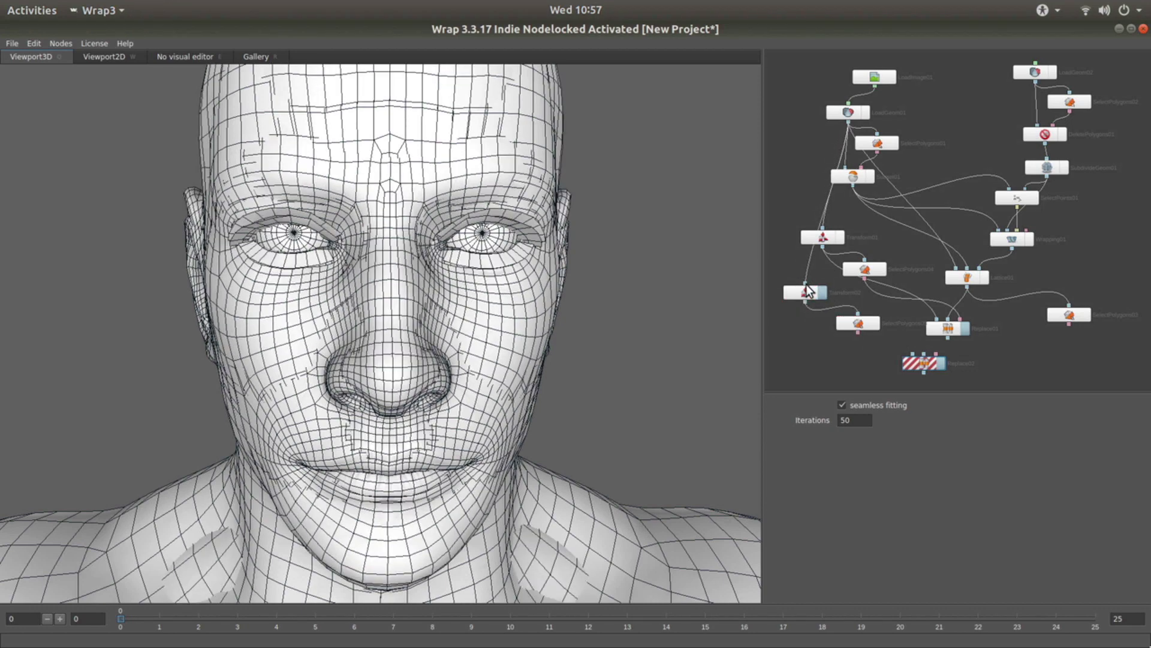
{"action": "left_click", "coordinate": [858, 323]}
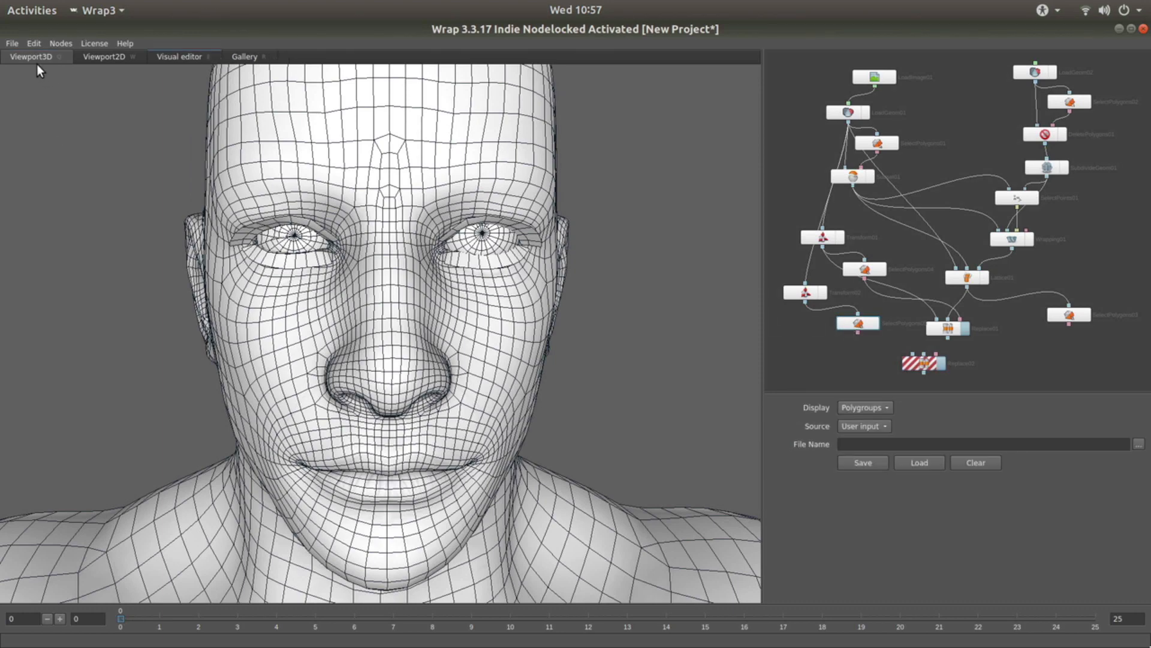
{"action": "left_click", "coordinate": [178, 58]}
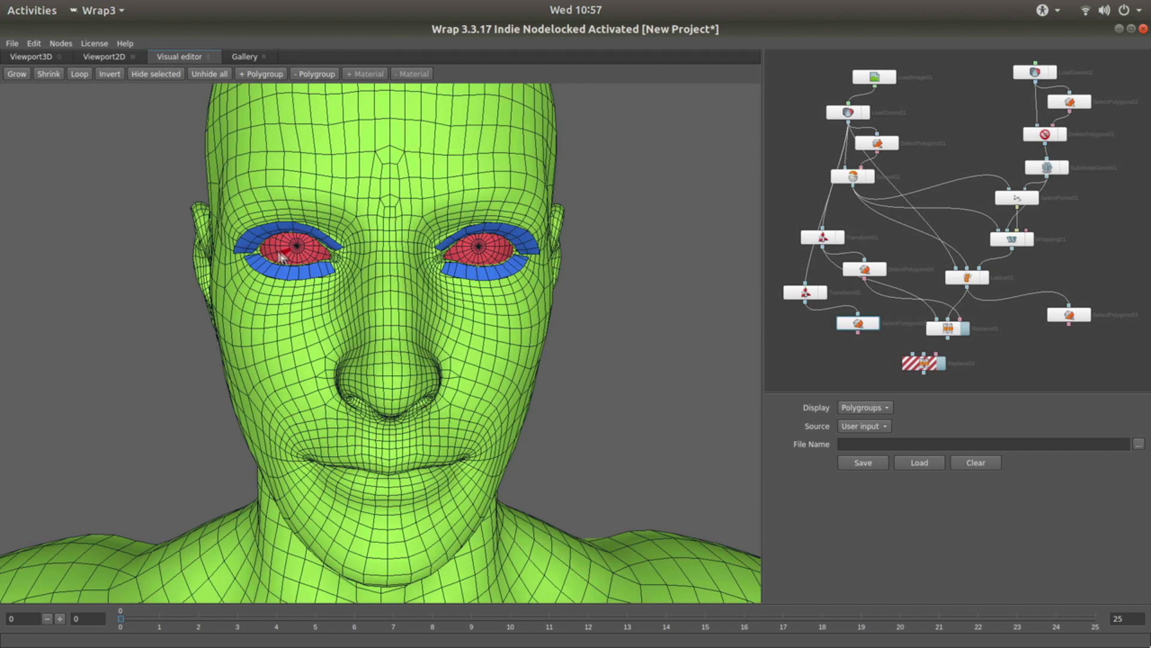
{"action": "left_click", "coordinate": [16, 74]}
{"action": "left_click", "coordinate": [16, 74]}
{"action": "left_click", "coordinate": [17, 73]}
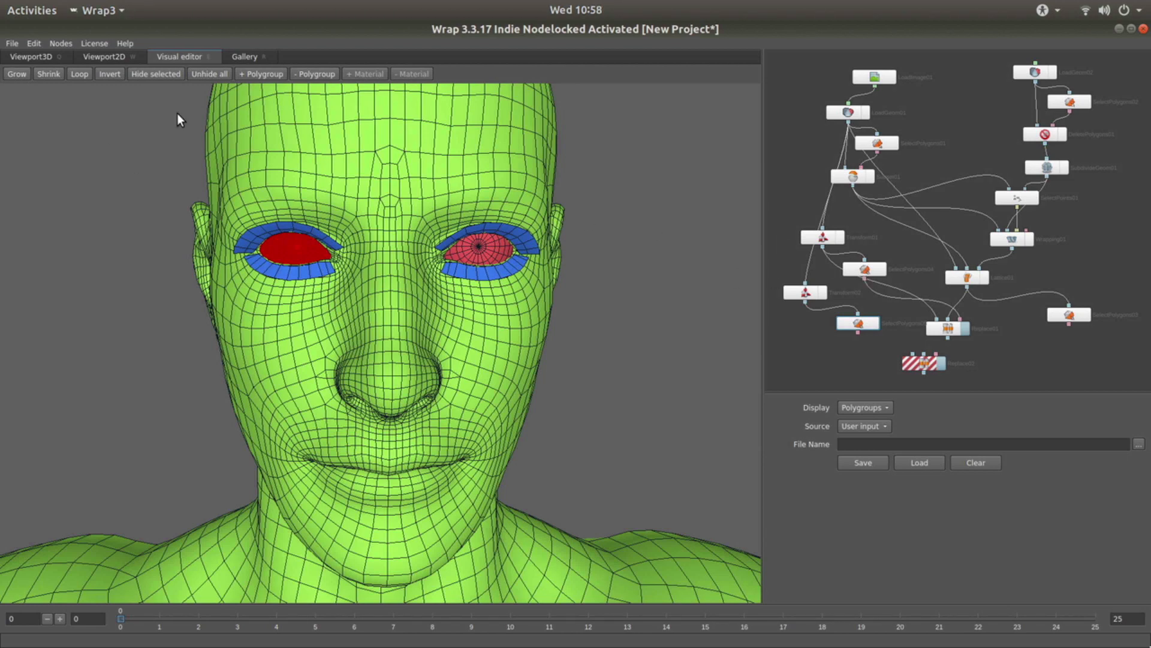
{"action": "left_click", "coordinate": [45, 57]}
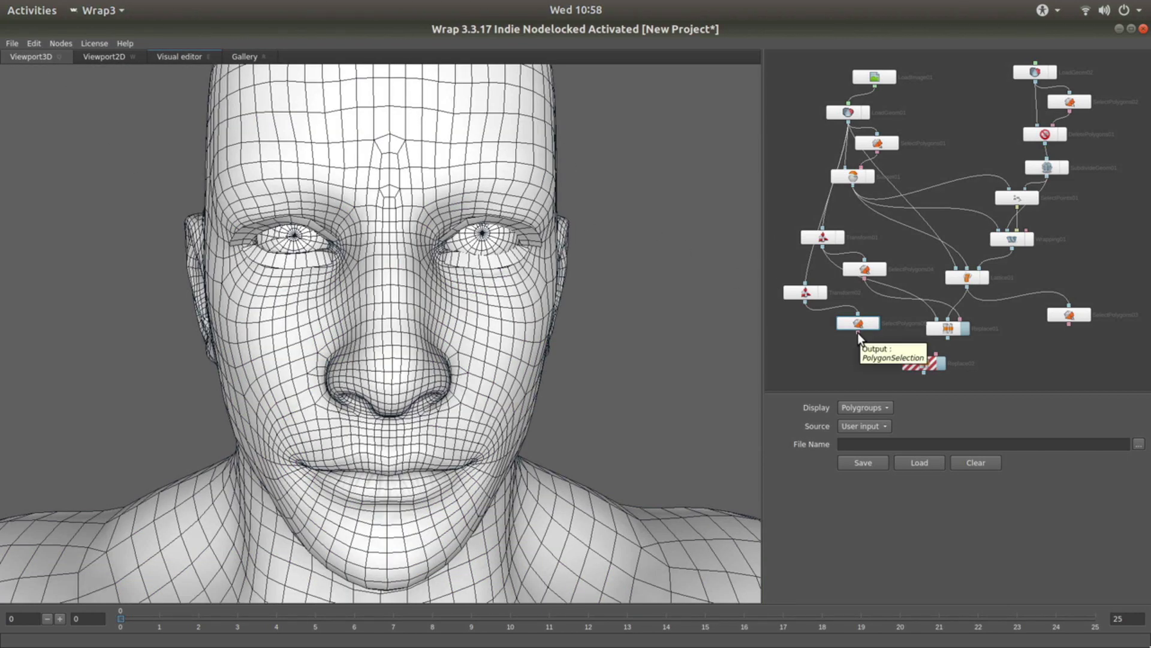
- Connect the second Transform, its SelectPolygons and the first Replace output to the second Replace, and move both Transform and SelectPolygons pairs up
{"action": "left_click_drag", "start_coordinate": [858, 333], "coordinate": [937, 354]}
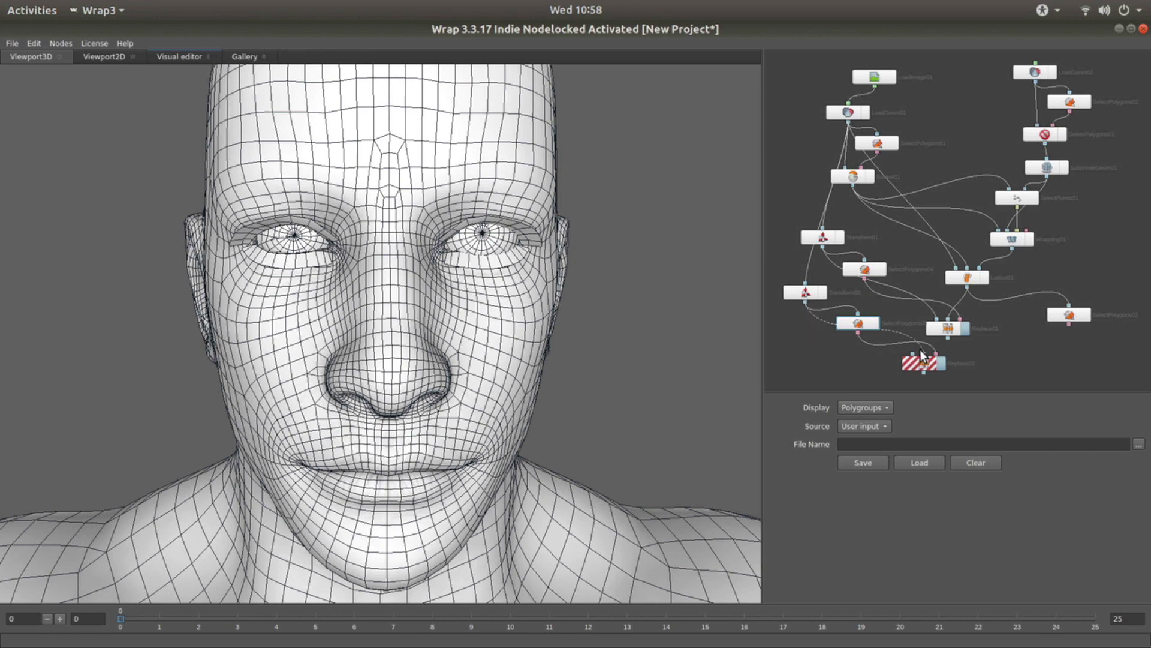
{"action": "left_click_drag", "start_coordinate": [948, 338], "coordinate": [945, 362]}
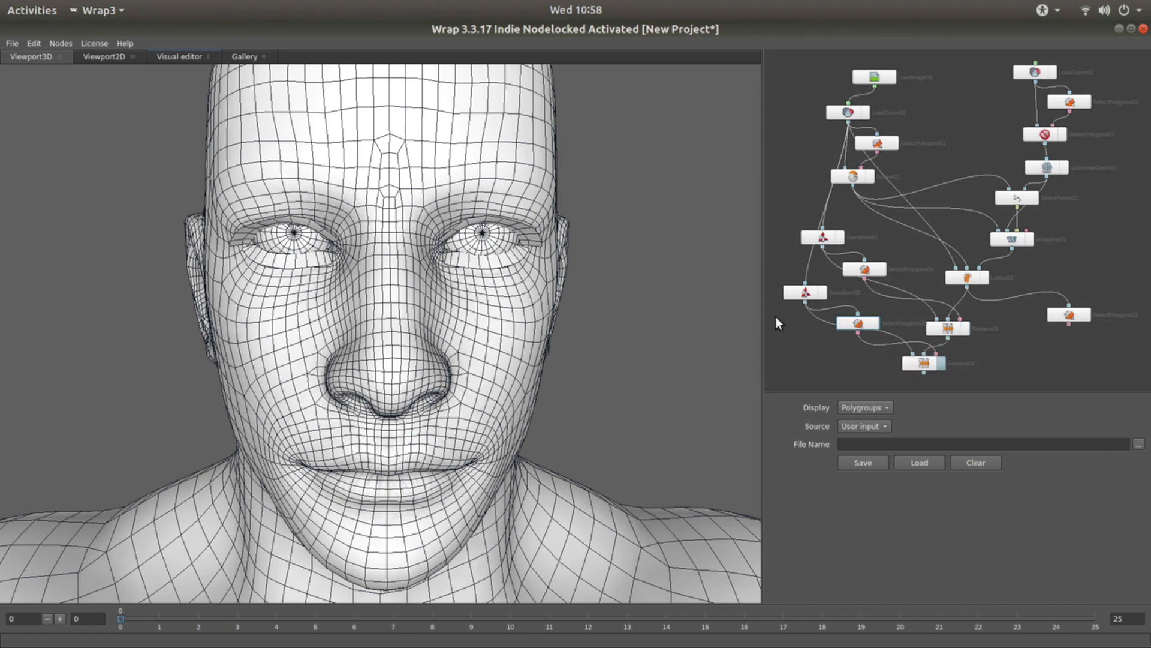
{"action": "left_click_drag", "start_coordinate": [858, 361], "coordinate": [784, 230]}
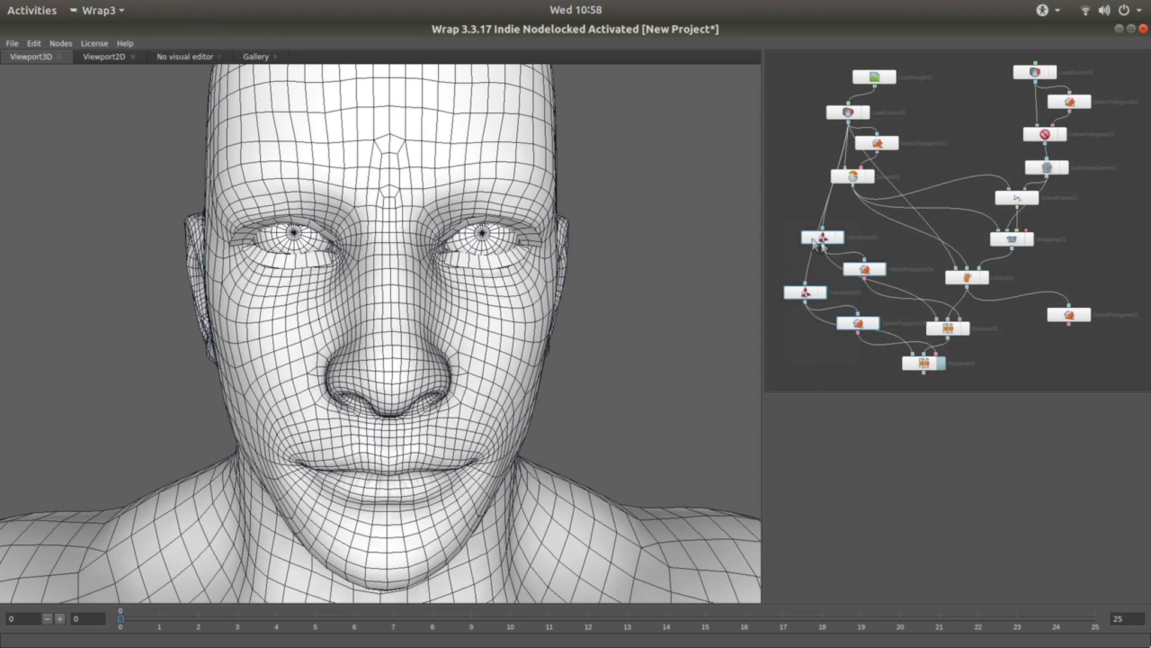
{"action": "left_click_drag", "start_coordinate": [854, 276], "coordinate": [855, 253]}
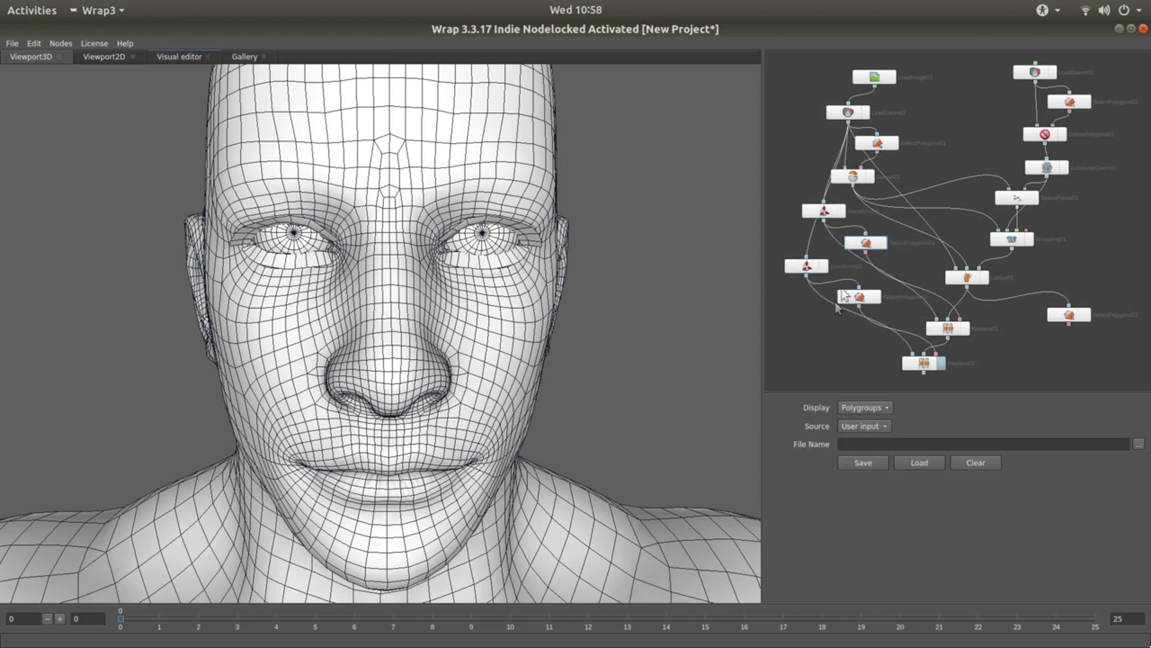
- Add a third pair of Transform and SelectPolygons nodes below the second pair
{"action": "left_click", "coordinate": [809, 334]}
{"action": "right_click", "coordinate": [805, 328]}
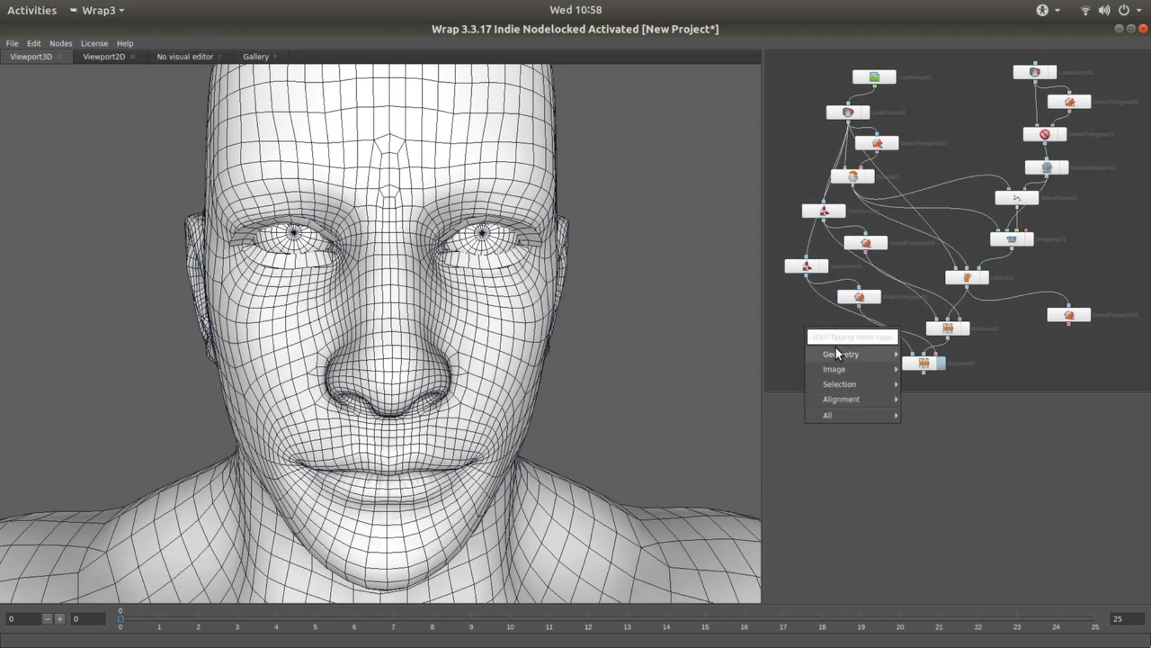
{"action": "mouse_move", "coordinate": [852, 354]}
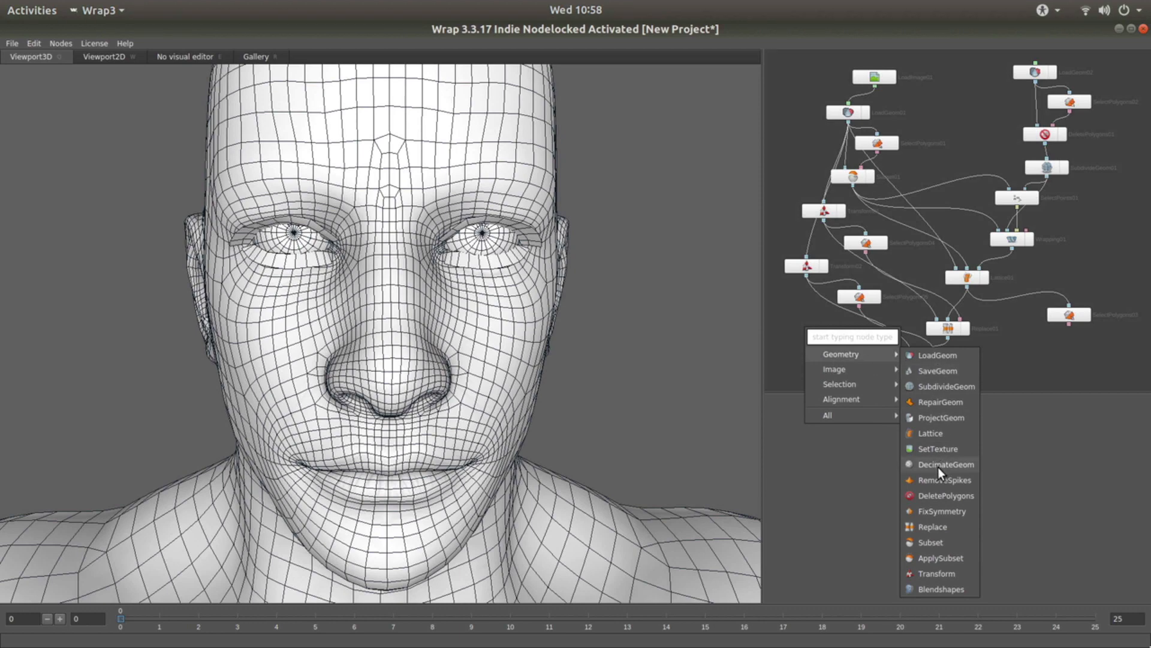
{"action": "left_click", "coordinate": [937, 574]}
{"action": "right_click", "coordinate": [819, 339]}
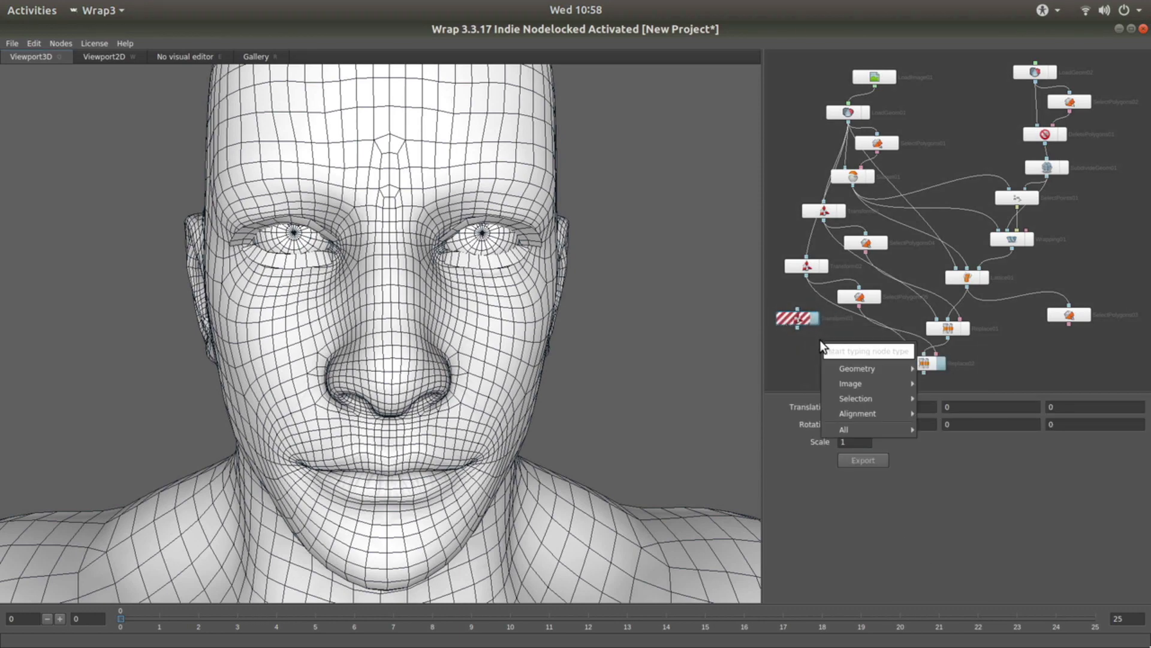
{"action": "mouse_move", "coordinate": [855, 396]}
{"action": "left_click", "coordinate": [998, 415]}
{"action": "left_click_drag", "start_coordinate": [831, 354], "coordinate": [814, 348]}
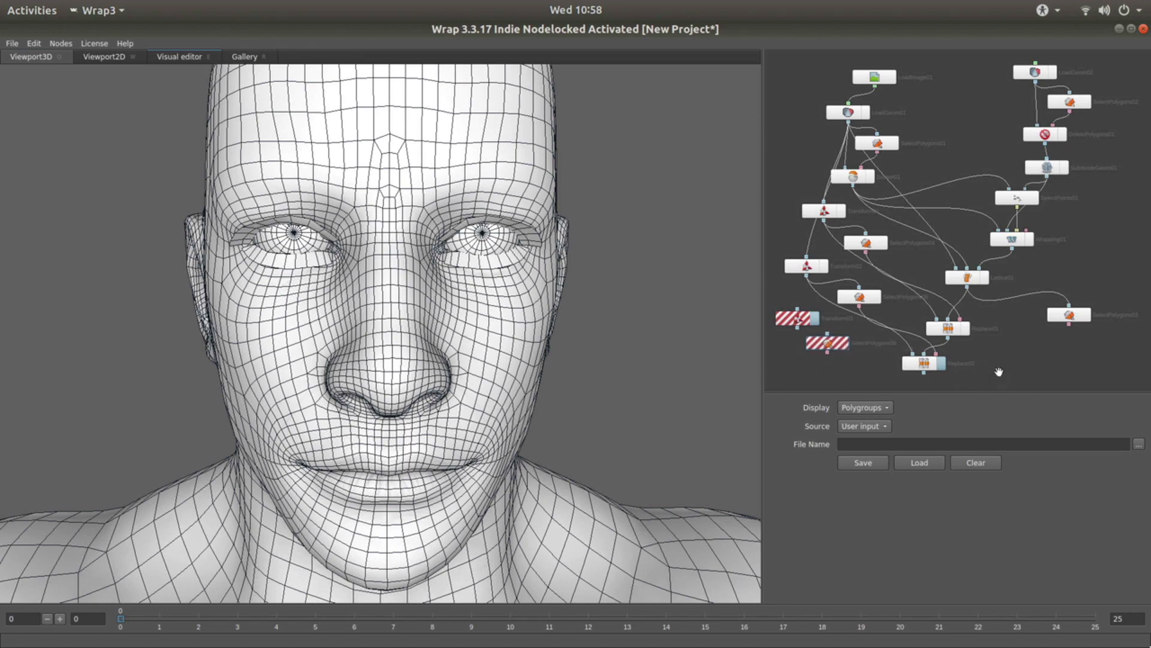
- Add a third Replace node below the second Replace node
{"action": "middle_click_drag", "start_coordinate": [996, 369], "coordinate": [1012, 314]}
{"action": "right_click", "coordinate": [931, 355]}
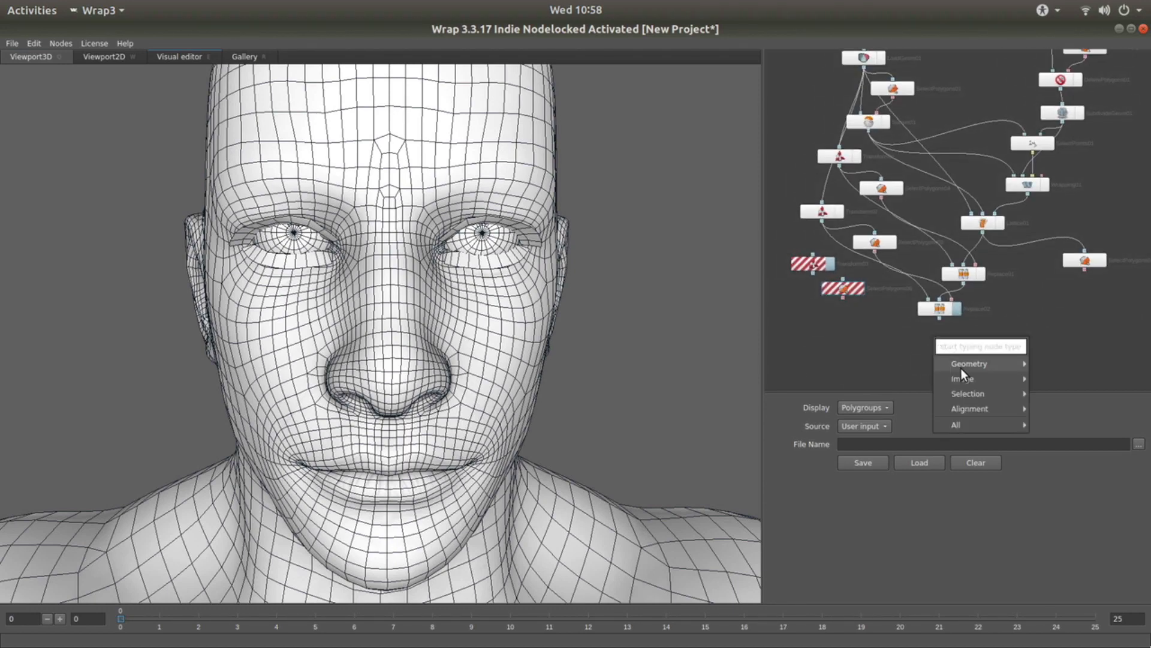
{"action": "mouse_move", "coordinate": [977, 365]}
{"action": "left_click", "coordinate": [1059, 534]}
{"action": "left_click_drag", "start_coordinate": [950, 345], "coordinate": [912, 343]}
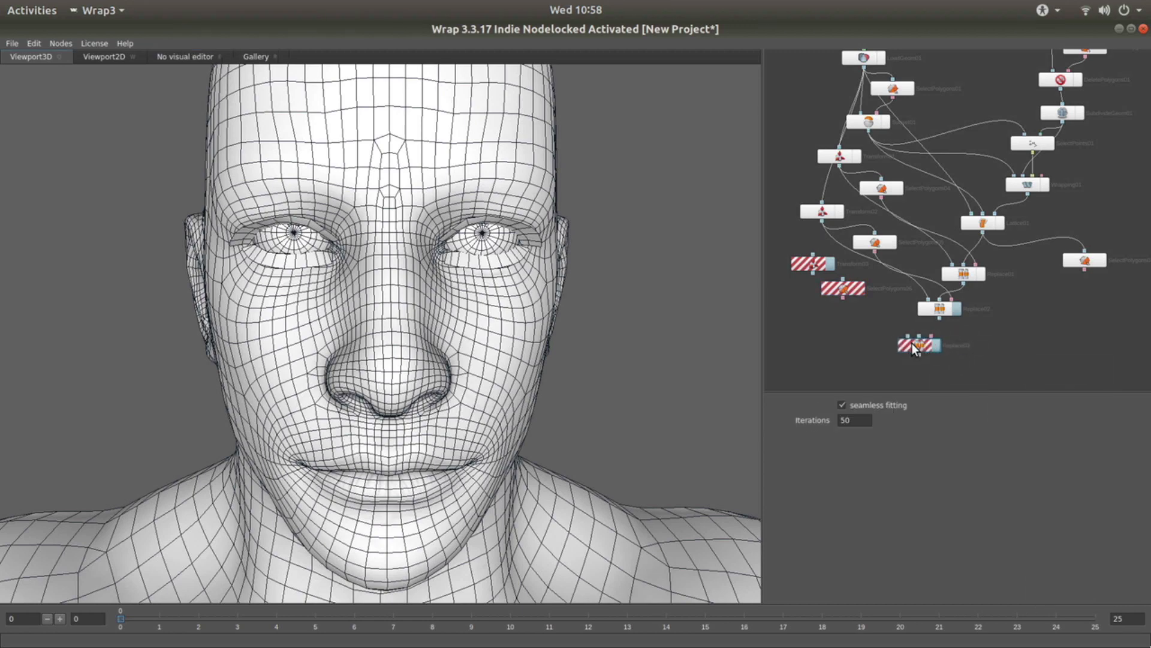
- Wire the third Transform, SelectPolygons and Replace nodes between the base geometry and the second Replace output, selecting the Teeth polygroup
{"action": "left_click_drag", "start_coordinate": [864, 65], "coordinate": [843, 280]}
{"action": "left_click", "coordinate": [840, 289]}
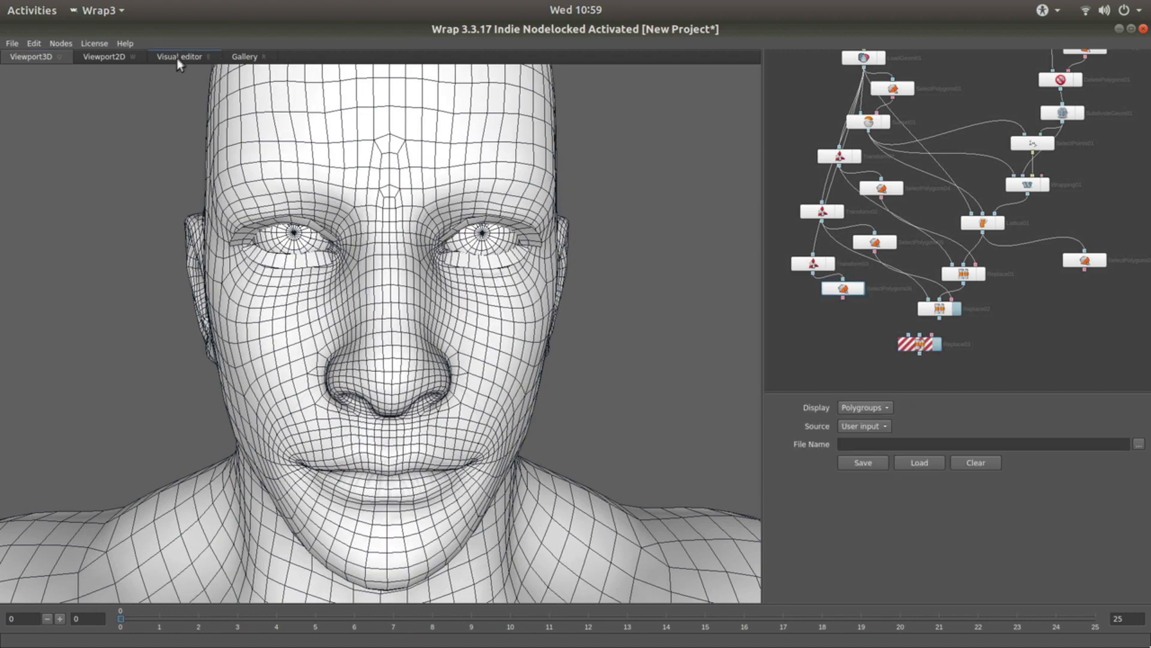
{"action": "left_click", "coordinate": [177, 58]}
{"action": "left_click", "coordinate": [268, 74]}
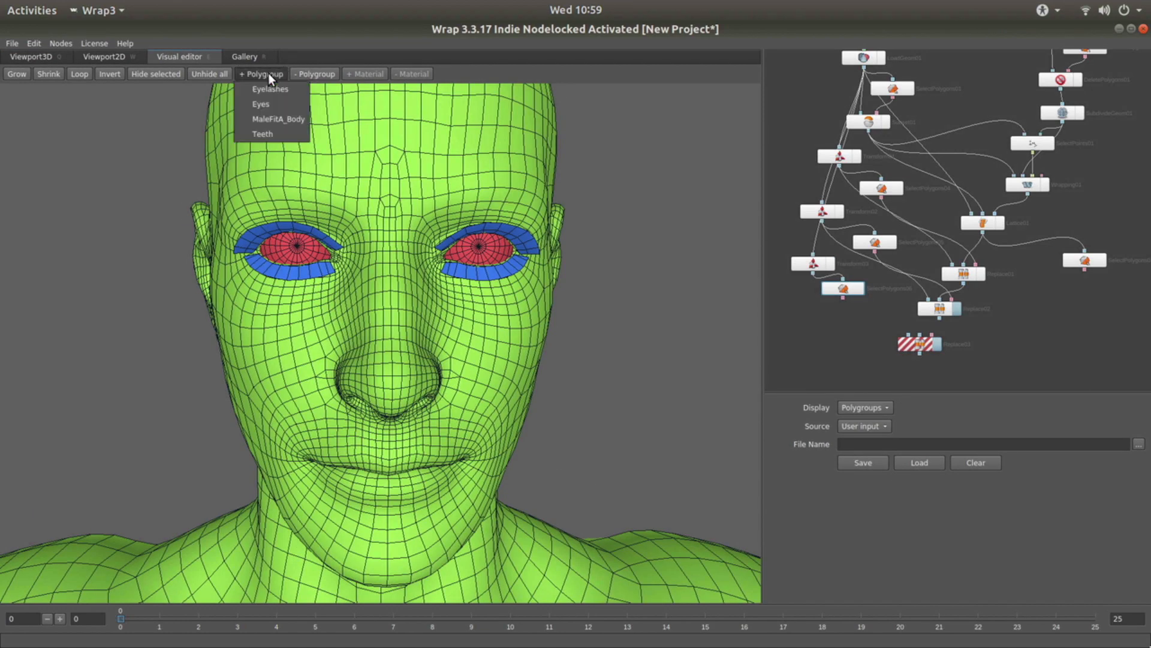
{"action": "left_click", "coordinate": [261, 133]}
{"action": "left_click", "coordinate": [37, 55]}
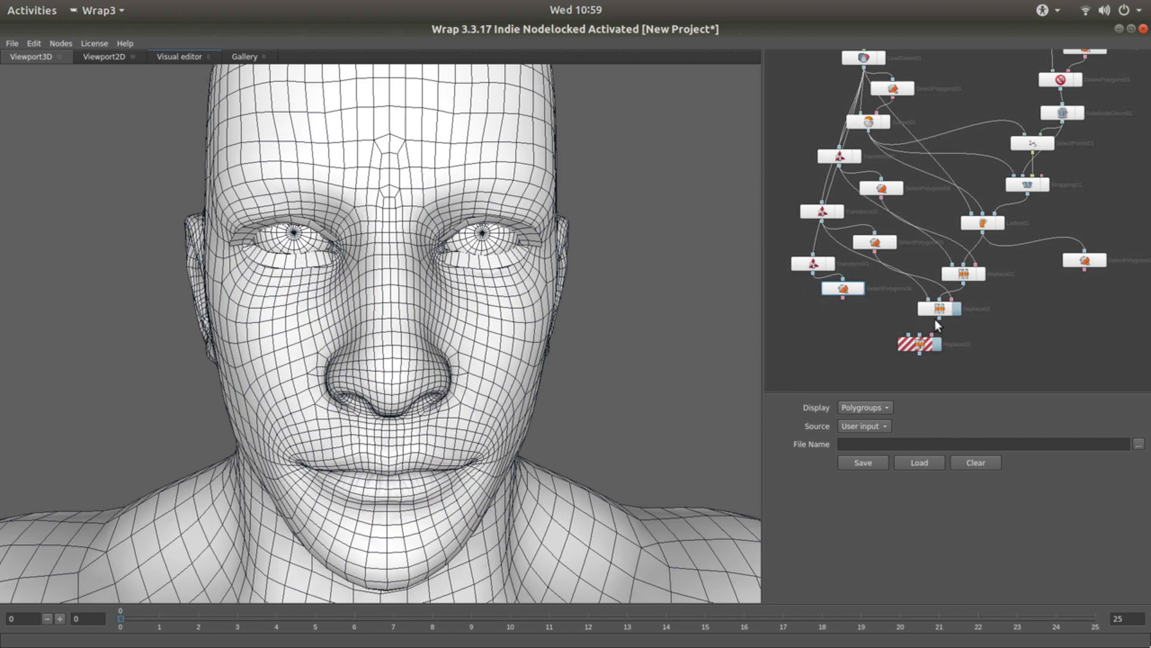
{"action": "left_click_drag", "start_coordinate": [842, 297], "coordinate": [931, 334]}
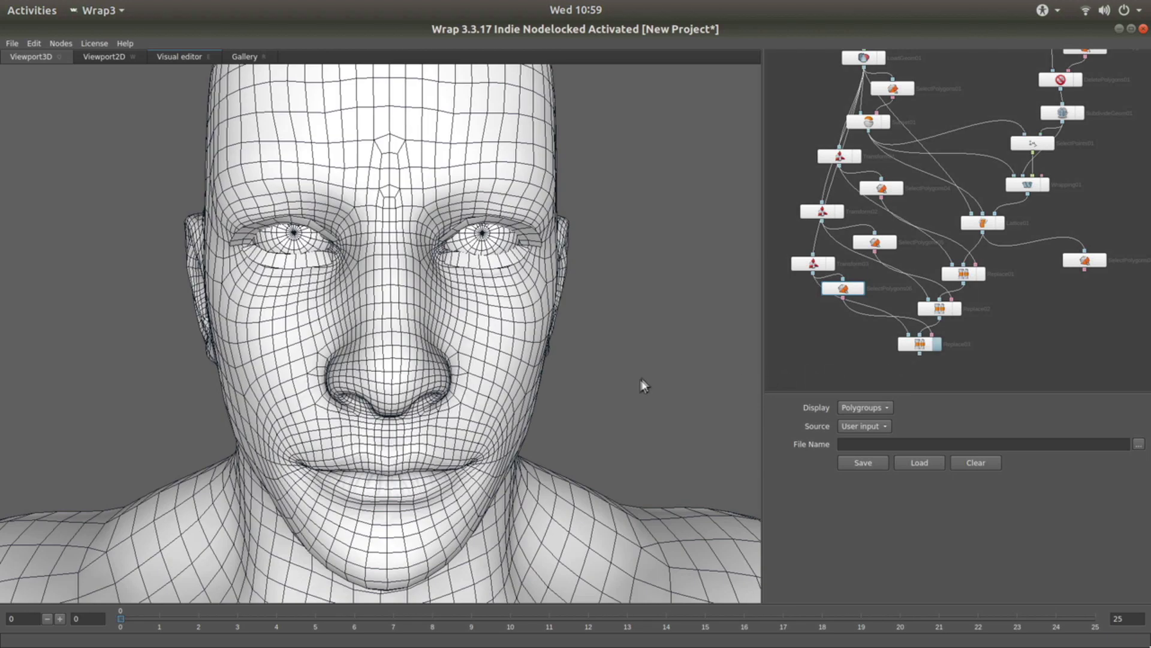
- Turn off the wireframe display of the MaleFitA geometry and inspect how the eyeballs sit in the wrapped head
{"action": "left_click_drag", "start_coordinate": [431, 383], "coordinate": [422, 348]}
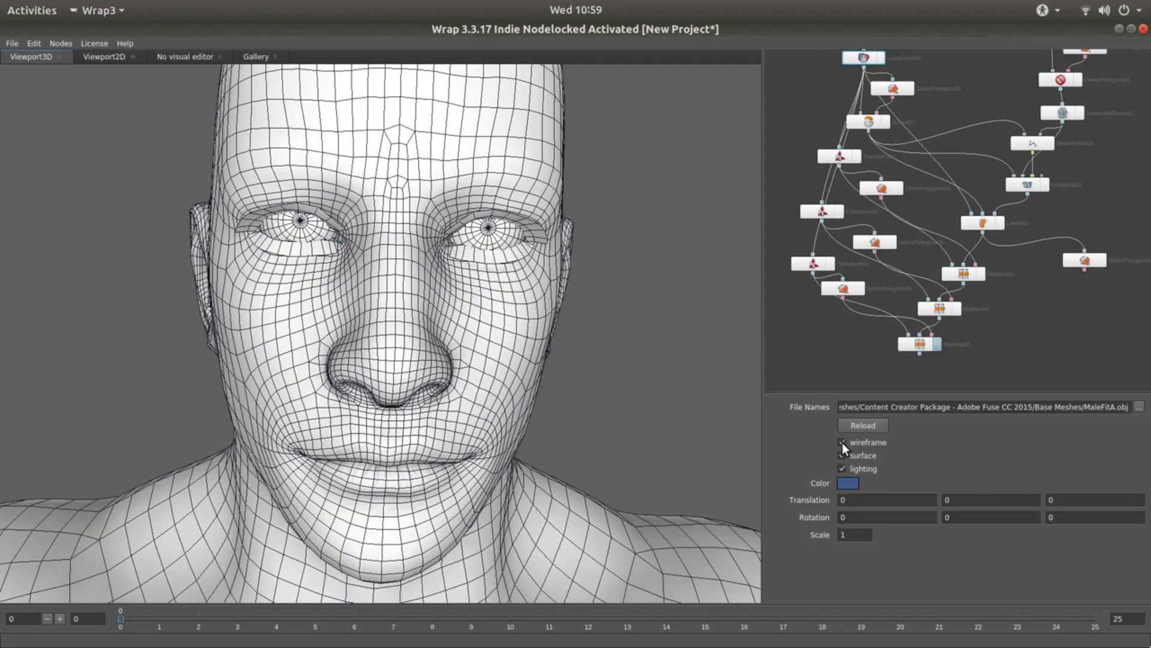
{"action": "left_click", "coordinate": [842, 443]}
{"action": "left_click_drag", "start_coordinate": [340, 269], "coordinate": [347, 304]}
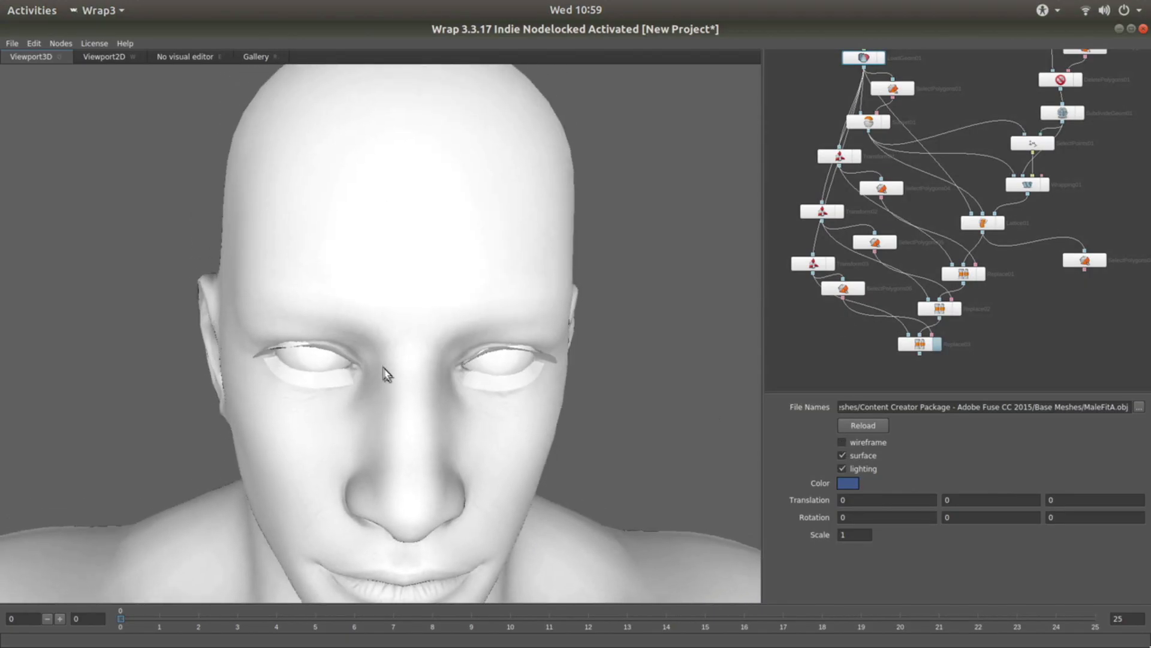
{"action": "scroll", "coordinate": [385, 368], "scroll_direction": "up", "scroll_amount": 3}
{"action": "left_click_drag", "start_coordinate": [391, 427], "coordinate": [517, 391]}
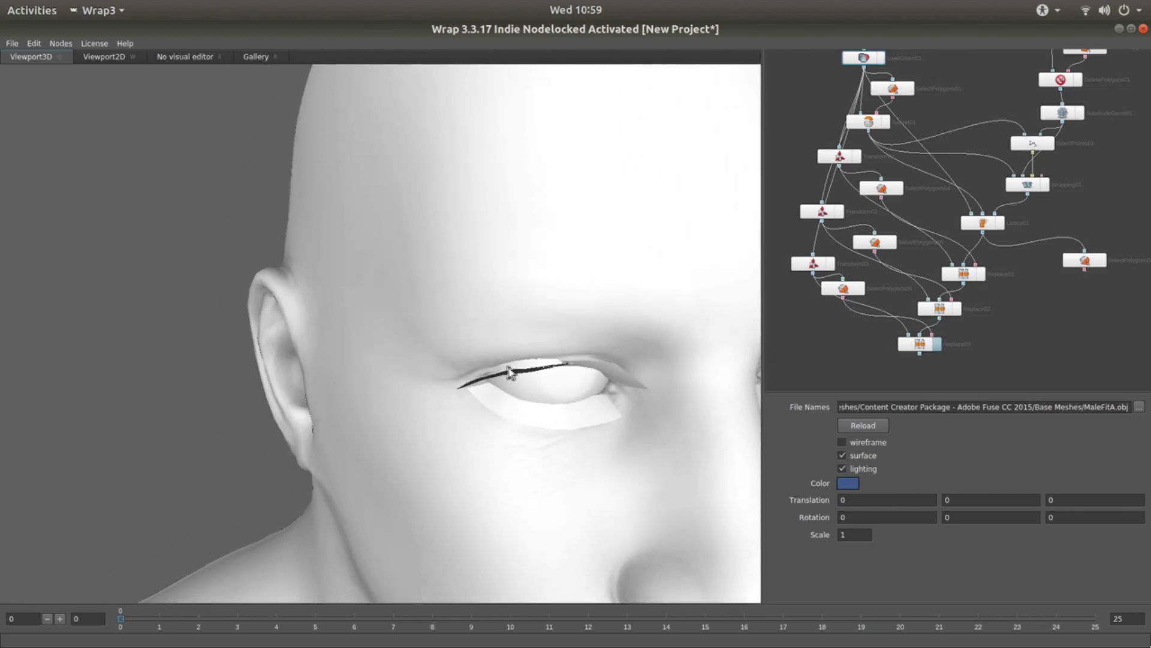
{"action": "left_click_drag", "start_coordinate": [574, 415], "coordinate": [522, 465]}
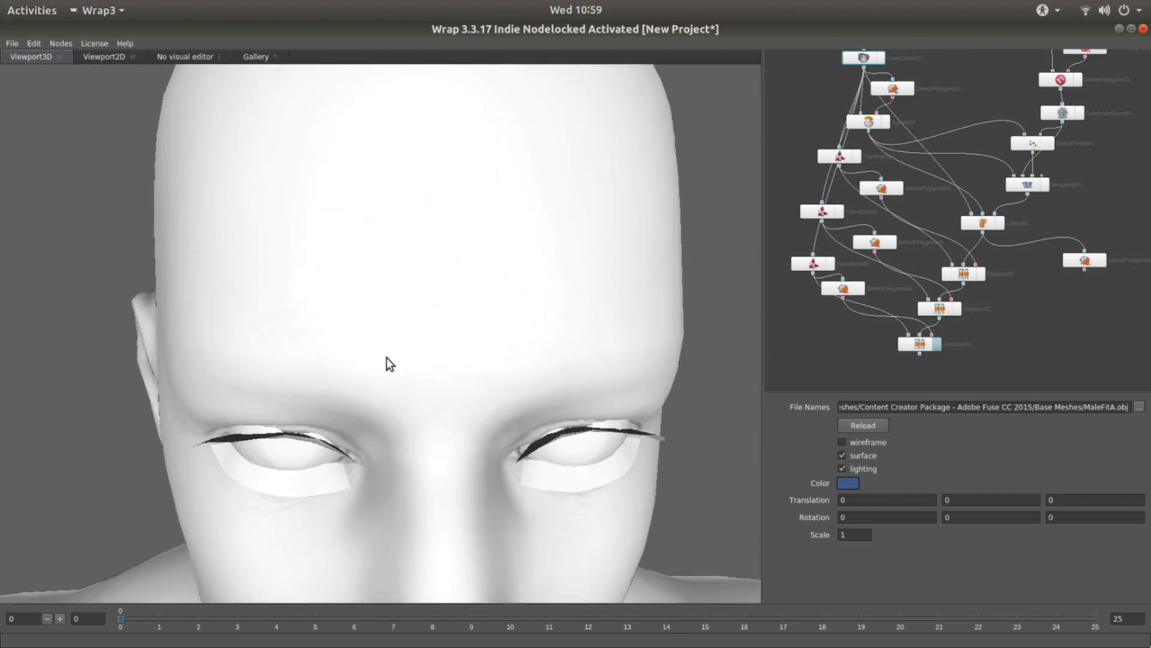
{"action": "left_click_drag", "start_coordinate": [386, 357], "coordinate": [570, 372]}
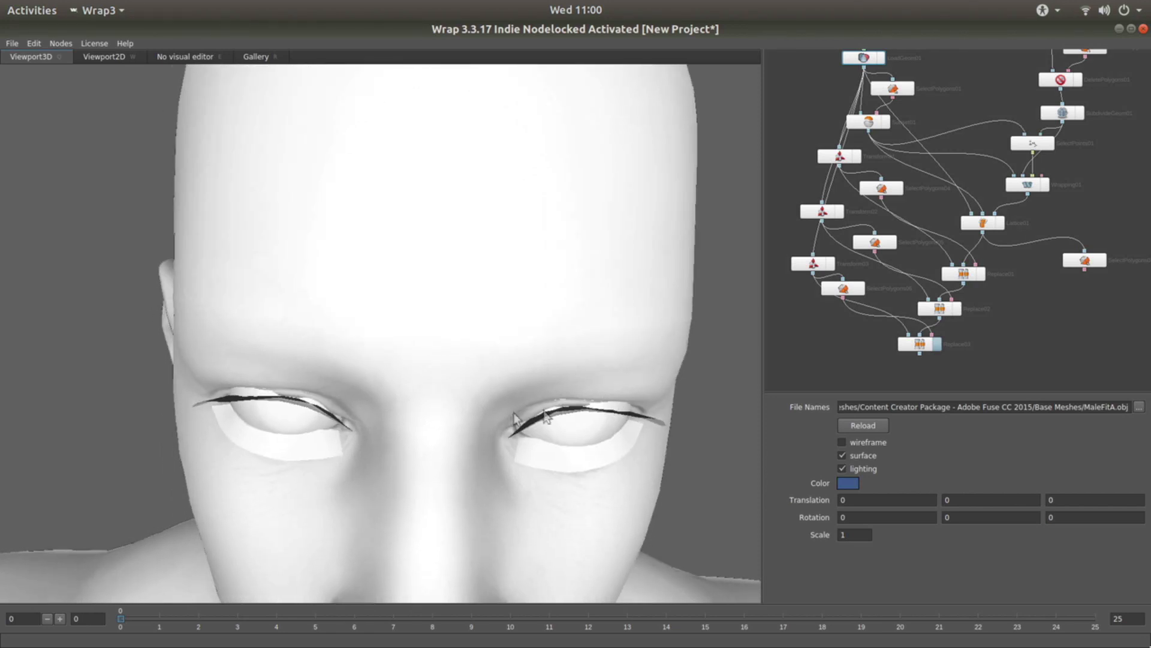
- Set the Z translation of the first Transform node to -0.3
{"action": "left_click", "coordinate": [827, 157]}
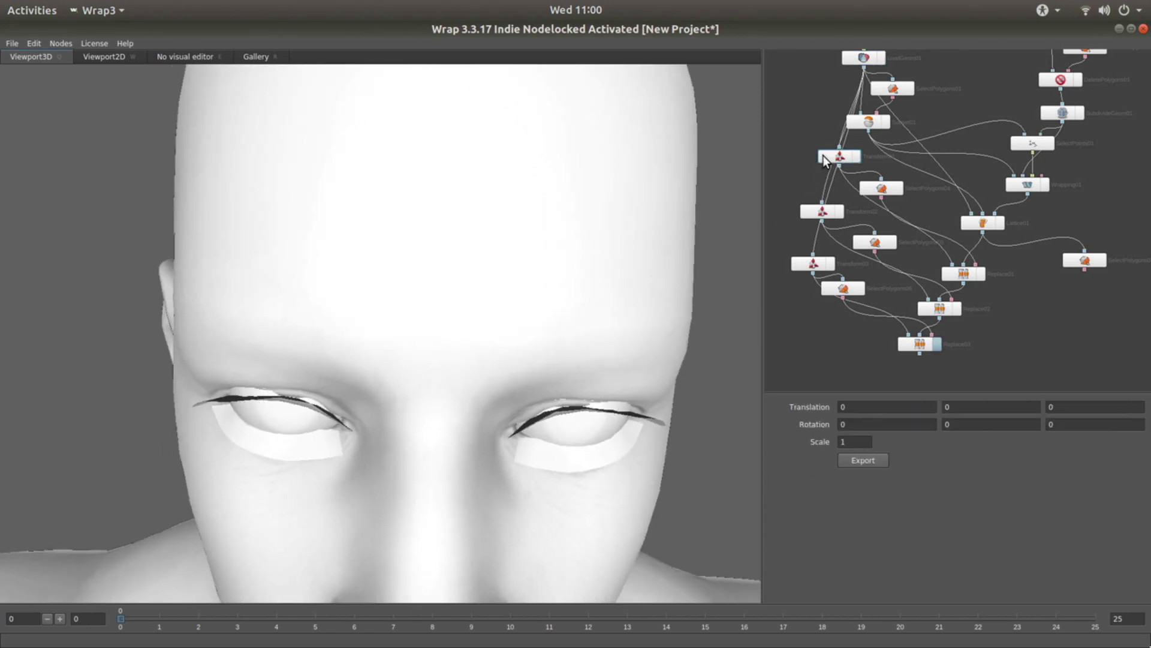
{"action": "double_click", "coordinate": [1071, 405]}
{"action": "type", "text": "-.3"}
{"action": "key", "text": "Return"}
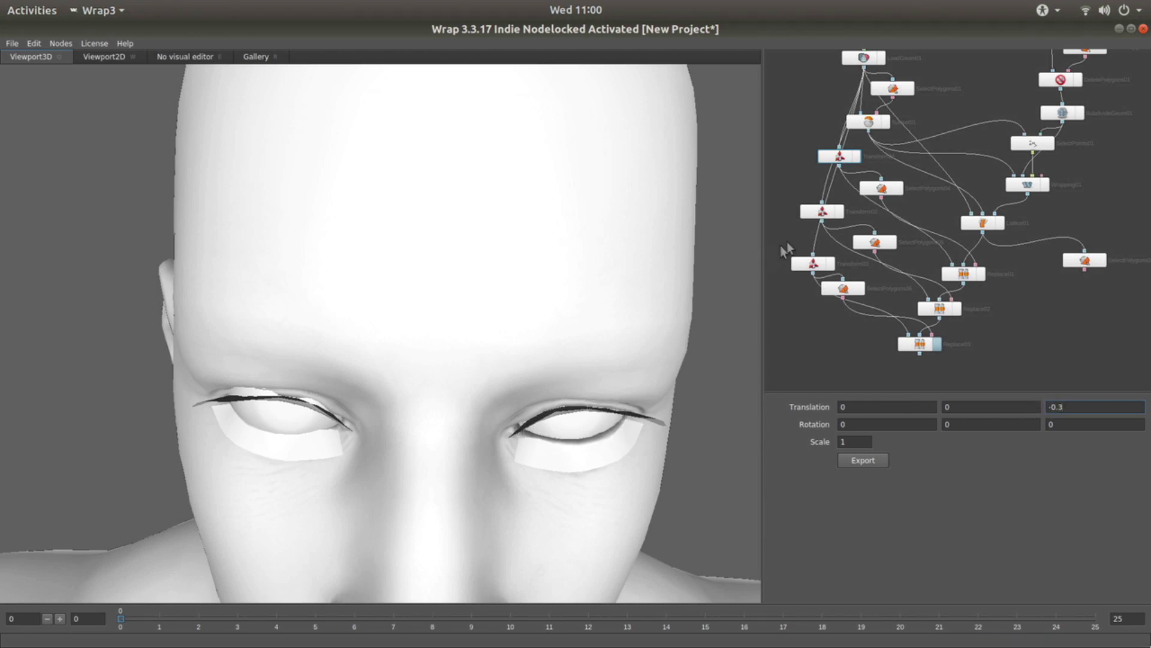
- Set the Z translation of the second Transform node to -0.3
{"action": "left_click", "coordinate": [813, 214]}
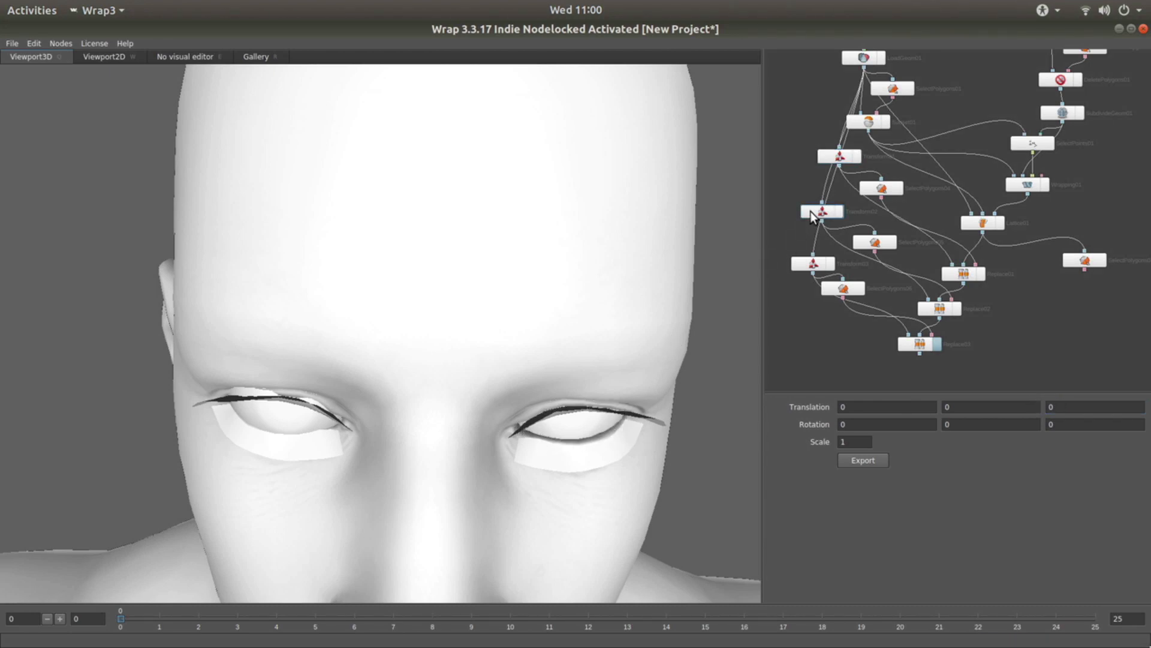
{"action": "double_click", "coordinate": [1067, 406]}
{"action": "type", "text": "-.3"}
{"action": "key", "text": "Return"}
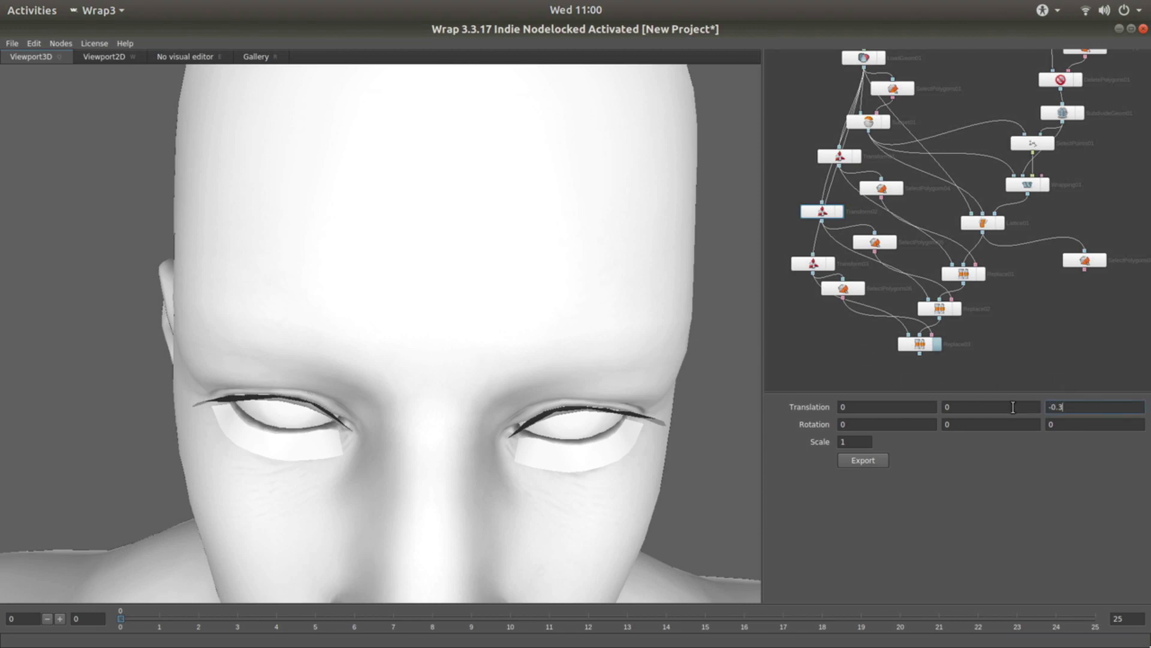
{"action": "left_click_drag", "start_coordinate": [456, 496], "coordinate": [411, 455]}
{"action": "right_click_drag", "start_coordinate": [412, 455], "coordinate": [415, 323]}
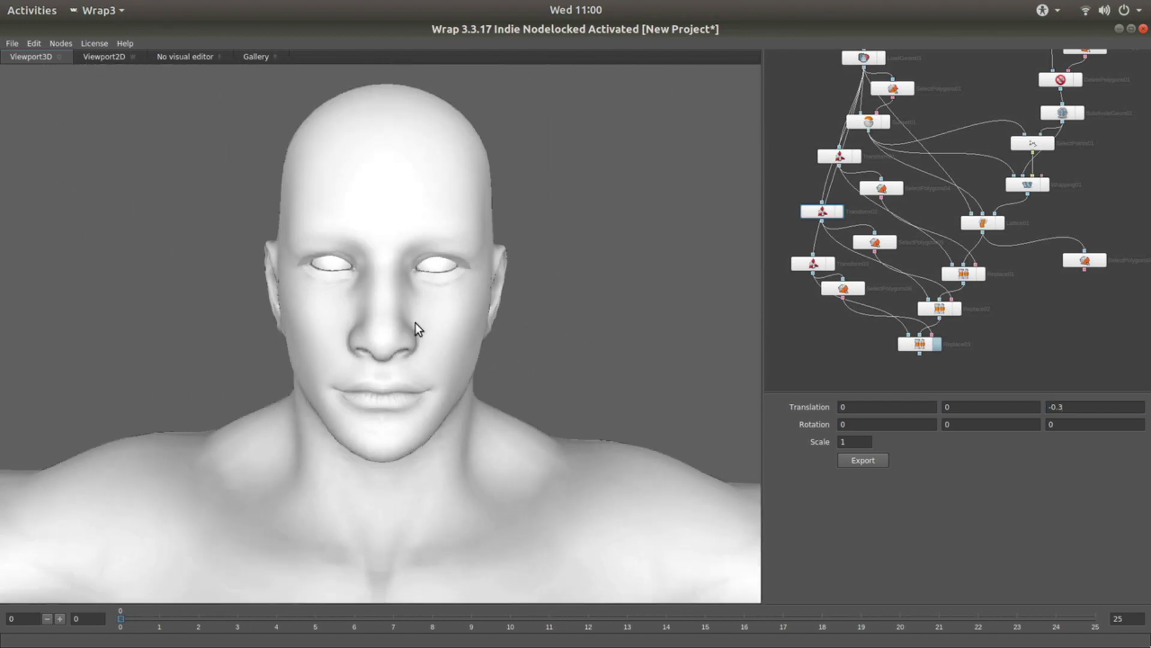
{"action": "left_click_drag", "start_coordinate": [369, 292], "coordinate": [421, 391]}
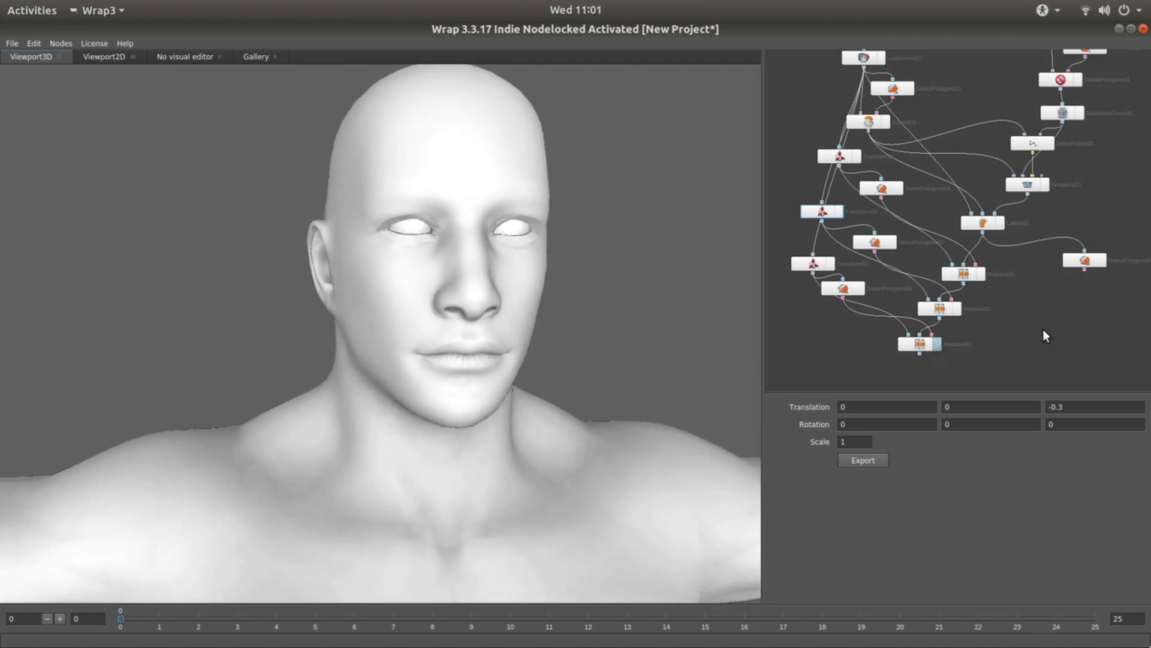
- Add a Subset node below the SelectPolygons node fed by Lattice, and connect the Lattice and SelectPolygons outputs to it
{"action": "mouse_move", "coordinate": [1071, 259]}
{"action": "left_mouse_down"}
{"action": "mouse_move", "coordinate": [1064, 289]}
{"action": "mouse_move", "coordinate": [1053, 272]}
{"action": "left_mouse_up"}
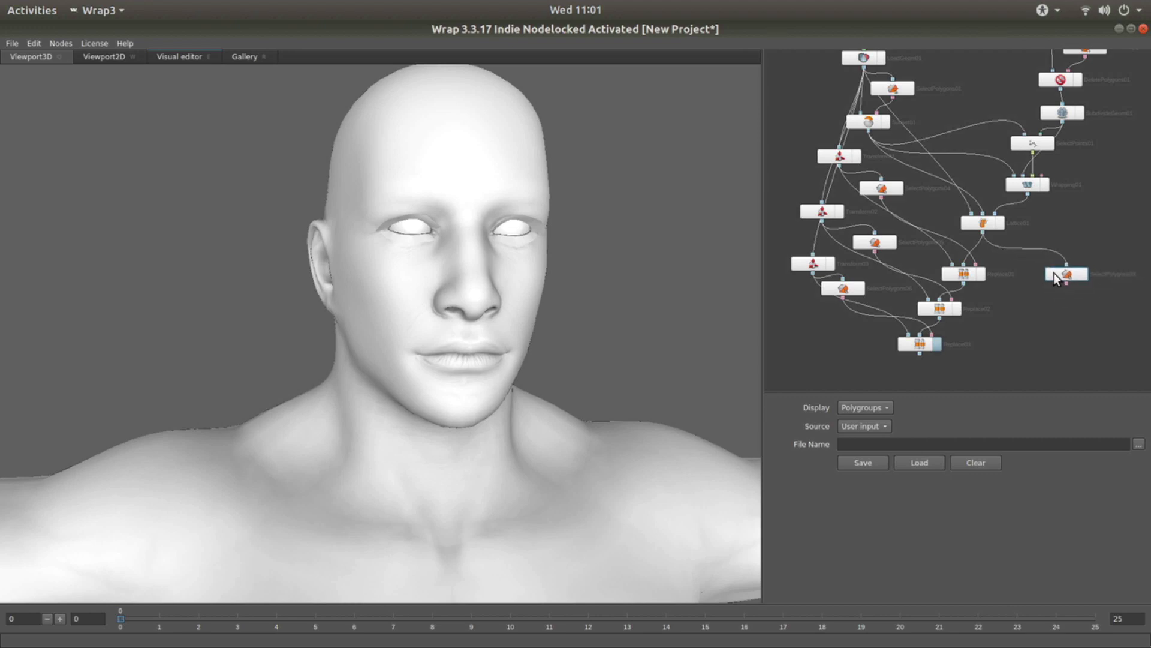
{"action": "right_click", "coordinate": [1066, 295]}
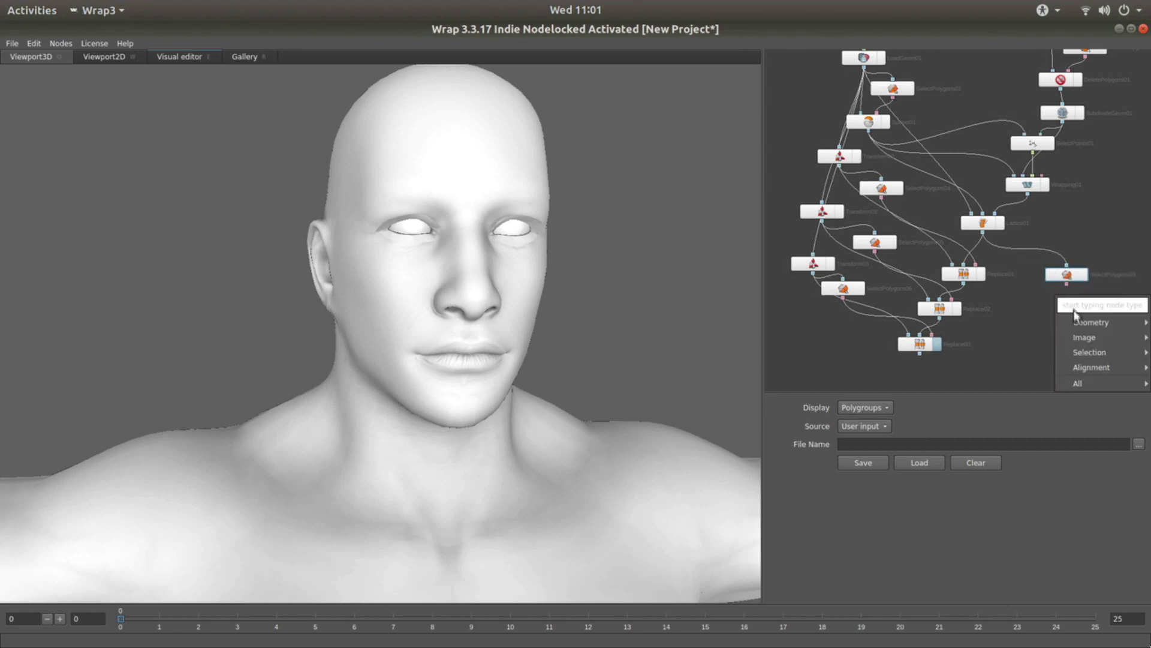
{"action": "mouse_move", "coordinate": [1061, 322]}
{"action": "left_click", "coordinate": [1008, 510]}
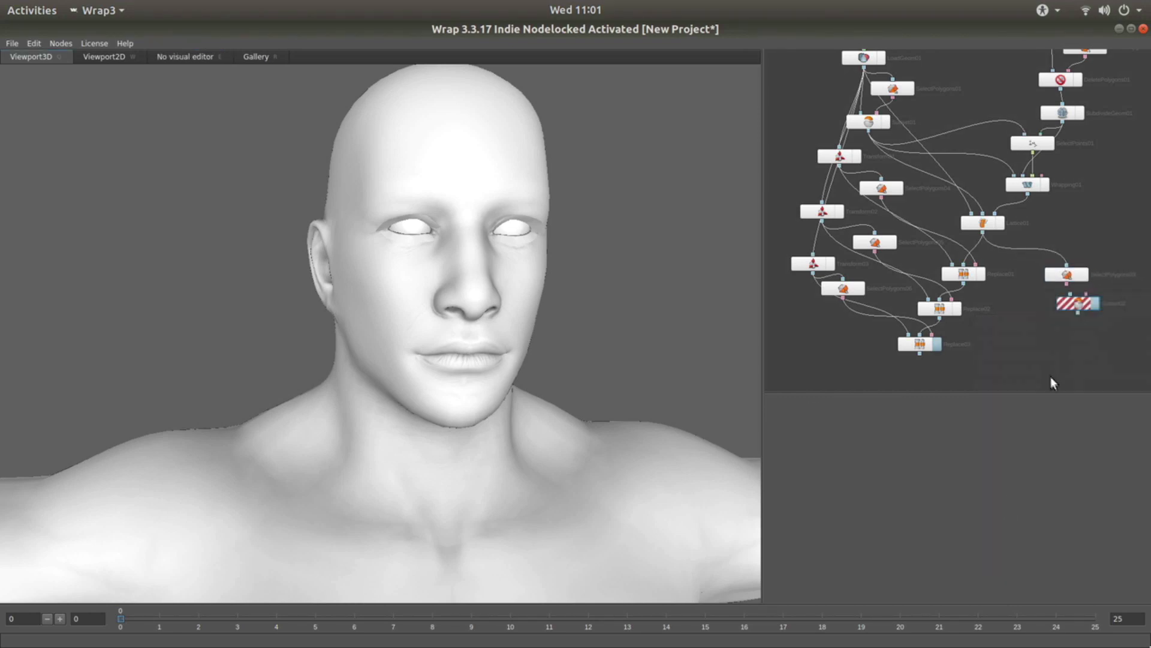
{"action": "left_click_drag", "start_coordinate": [1060, 299], "coordinate": [1033, 309]}
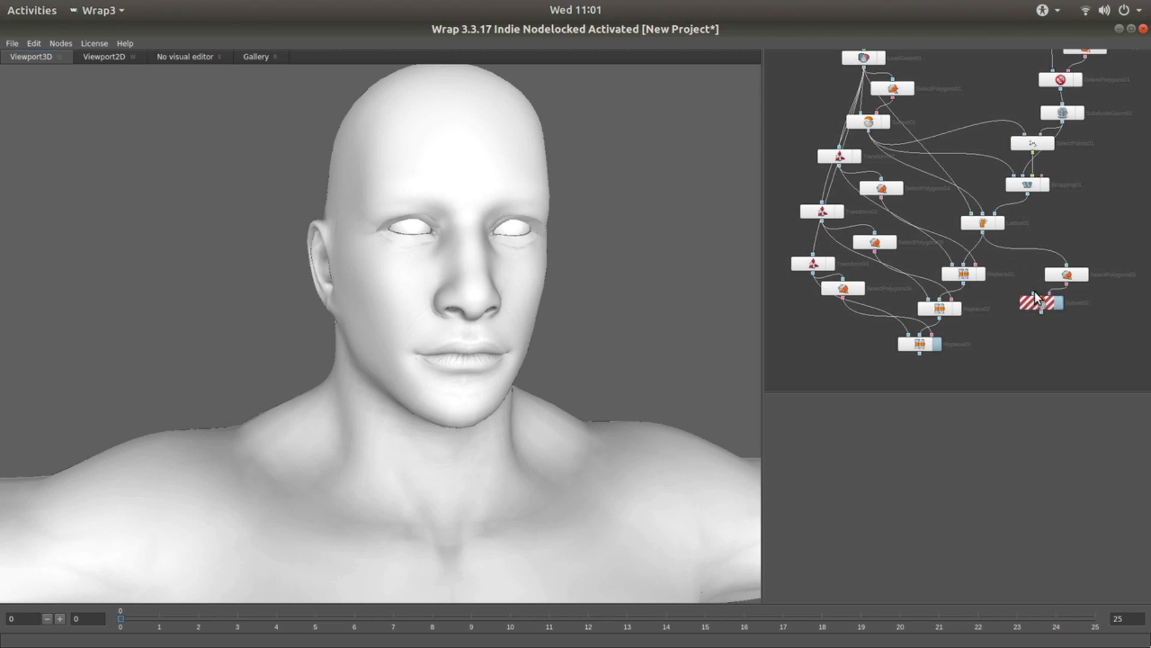
{"action": "left_click_drag", "start_coordinate": [1033, 293], "coordinate": [983, 231]}
{"action": "left_click_drag", "start_coordinate": [1056, 277], "coordinate": [1058, 271]}
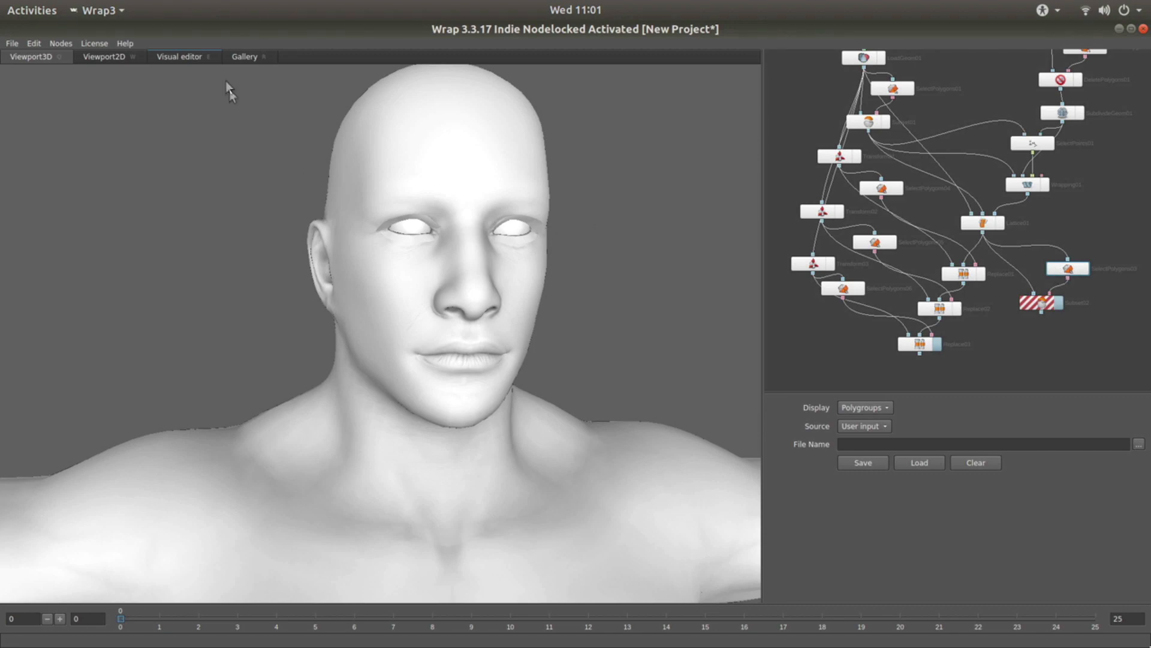
- Select the teeth polygroup in the SelectPolygons node feeding the new Subset, and show only the extracted teeth in the 3D viewport
{"action": "left_click", "coordinate": [189, 58]}
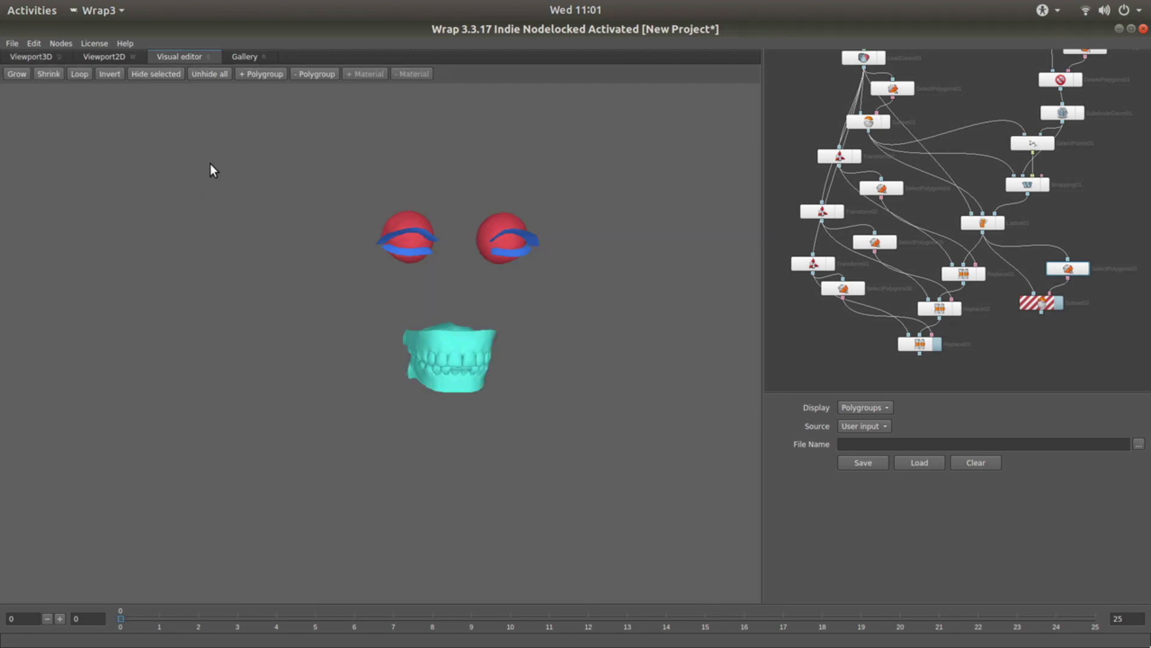
{"action": "left_click", "coordinate": [262, 74]}
{"action": "left_click", "coordinate": [261, 133]}
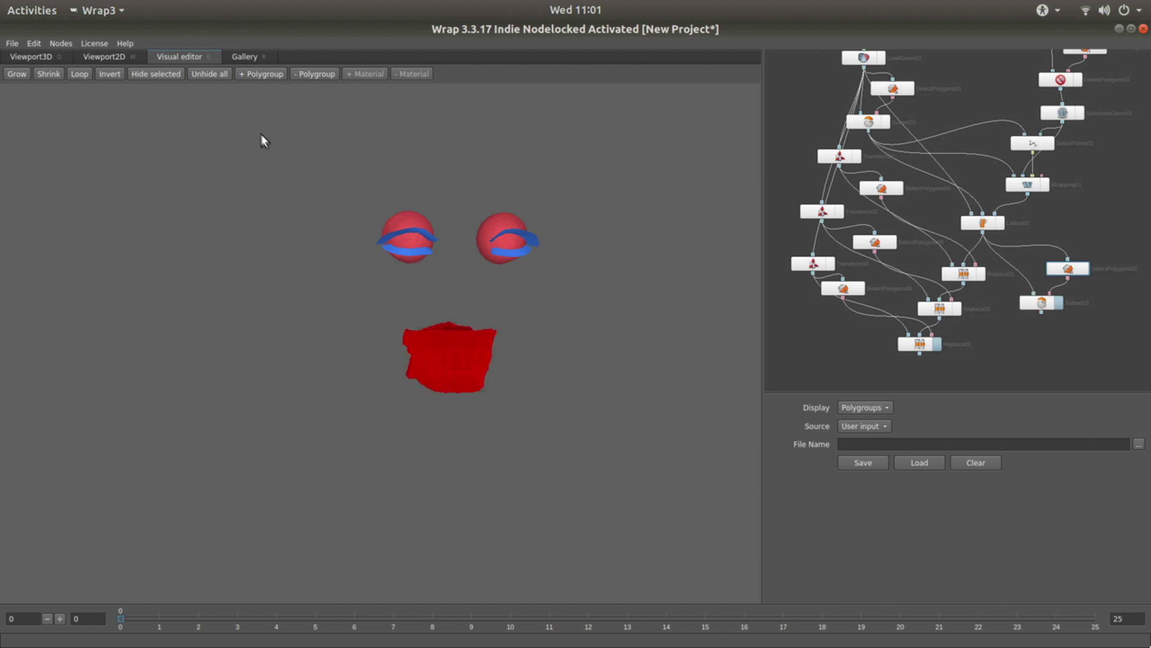
{"action": "left_click", "coordinate": [34, 55]}
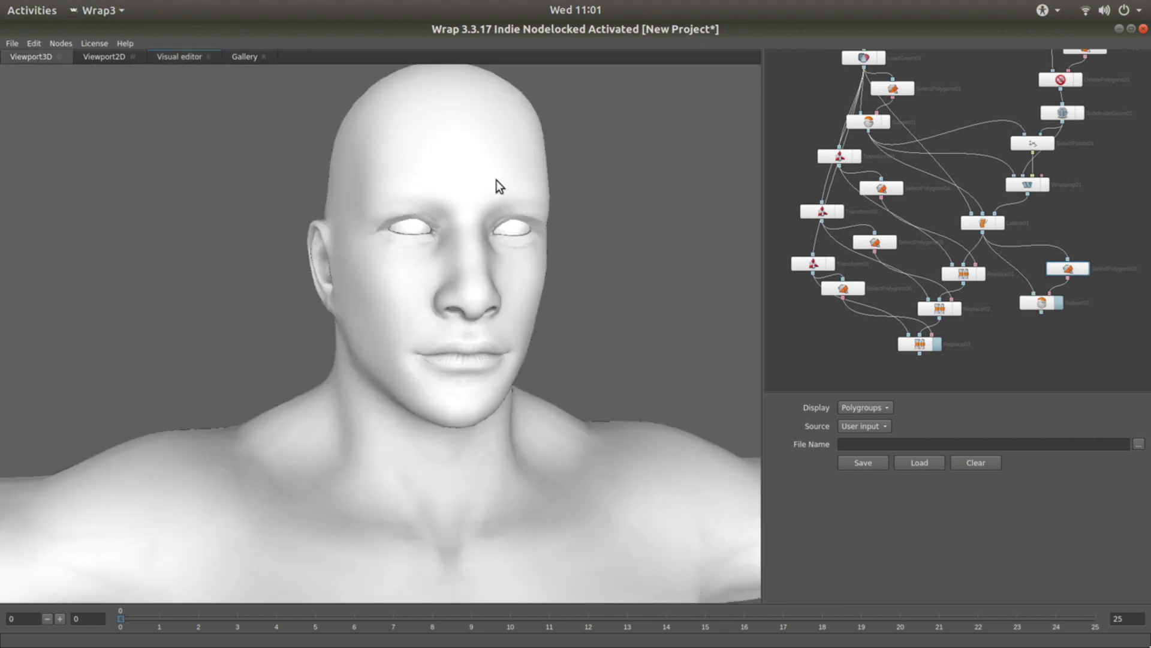
{"action": "left_click", "coordinate": [939, 344]}
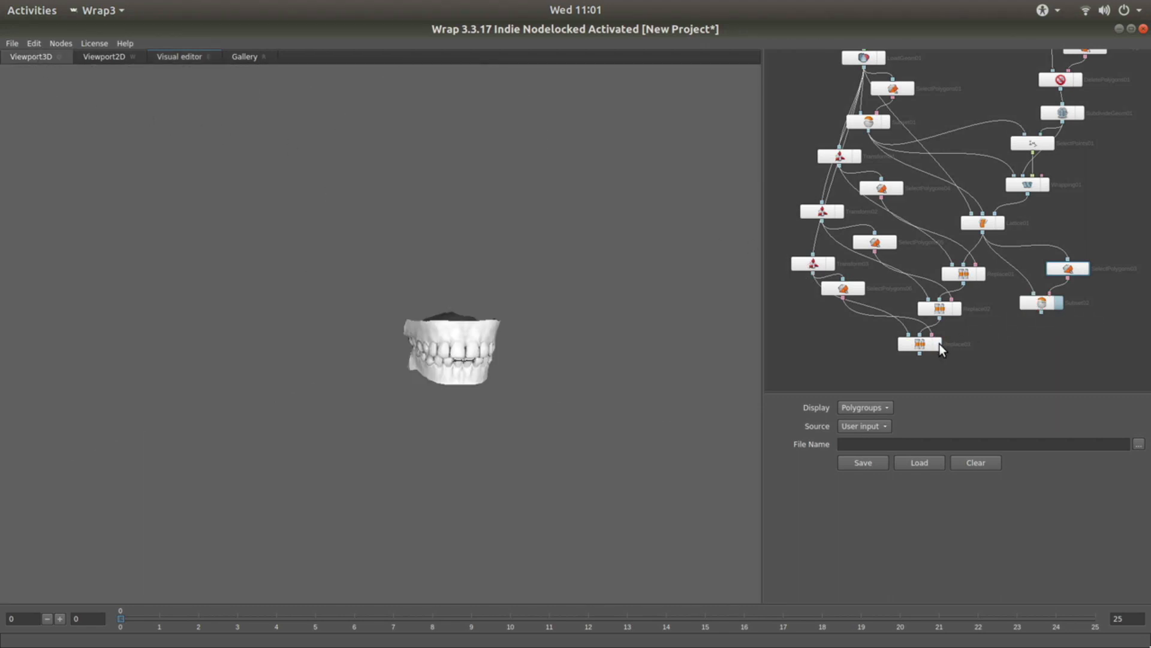
- Add a Subset node below the third Transform node, connect that Transform and its SelectPolygons node to it, and turn on its display
{"action": "right_click", "coordinate": [824, 324]}
{"action": "mouse_move", "coordinate": [854, 345]}
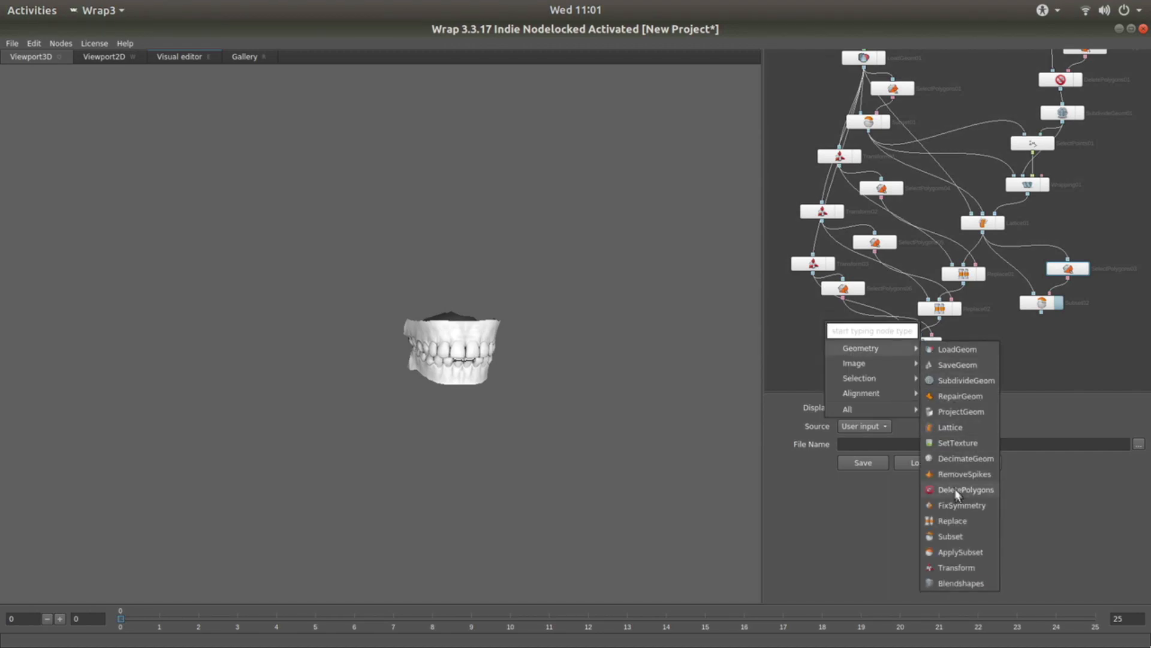
{"action": "left_click", "coordinate": [953, 543]}
{"action": "left_click_drag", "start_coordinate": [835, 334], "coordinate": [816, 331]}
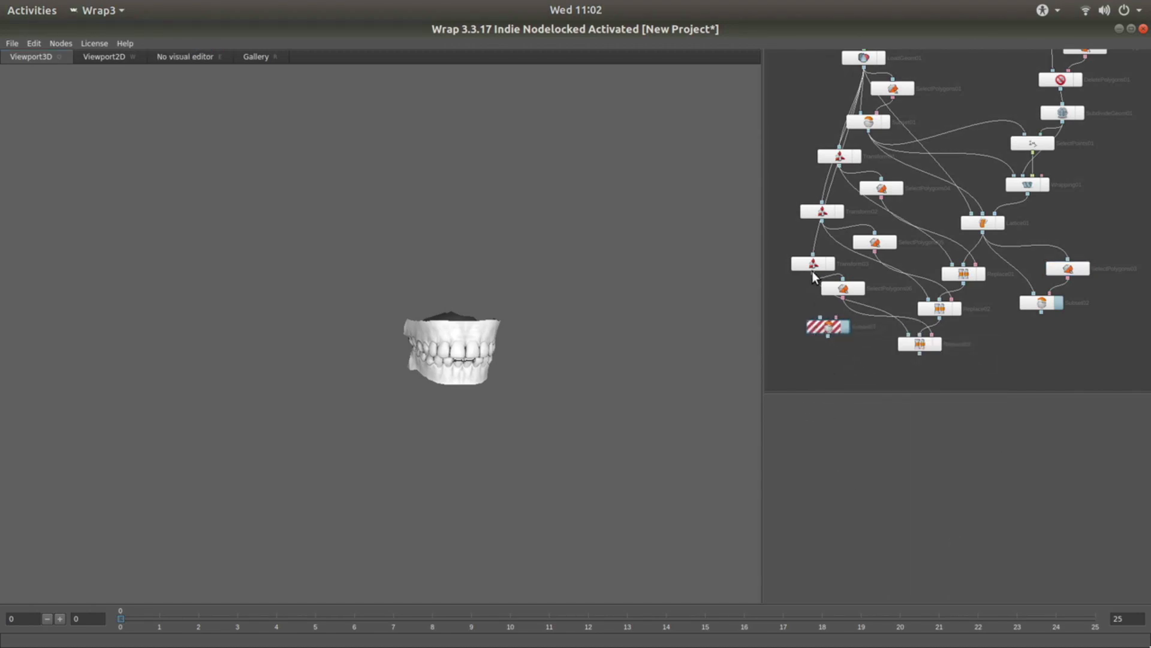
{"action": "left_click_drag", "start_coordinate": [813, 273], "coordinate": [836, 319]}
{"action": "left_click", "coordinate": [846, 326]}
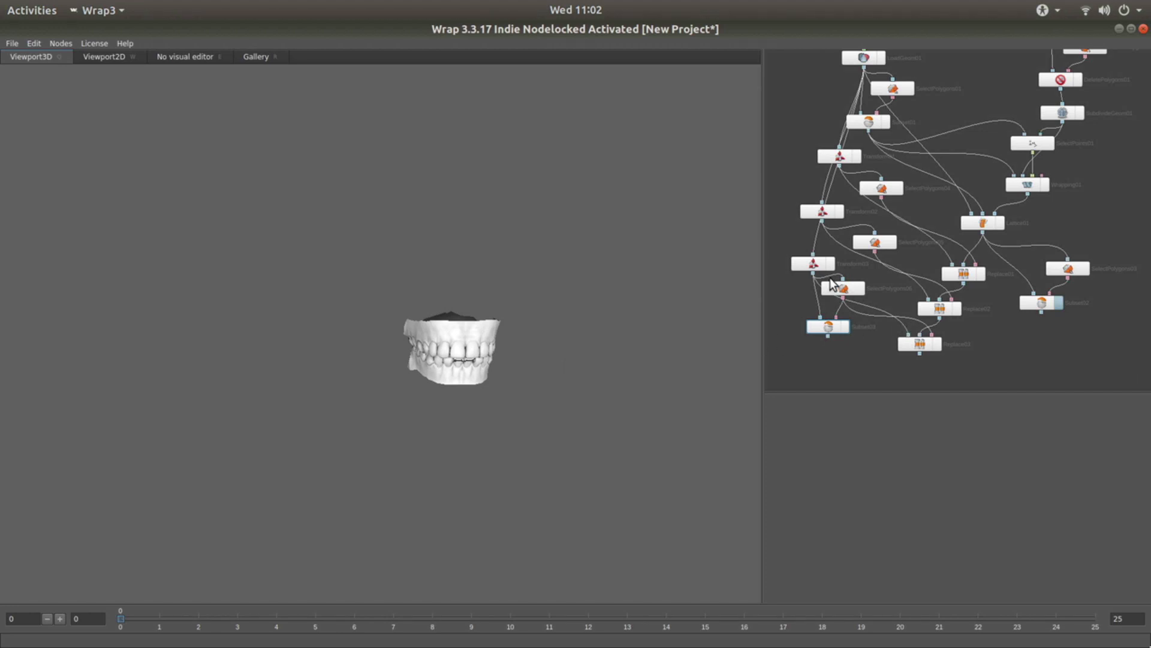
- Try a Y translation of -0.4 on the third Transform node and settle on -0.2
{"action": "left_click", "coordinate": [803, 267]}
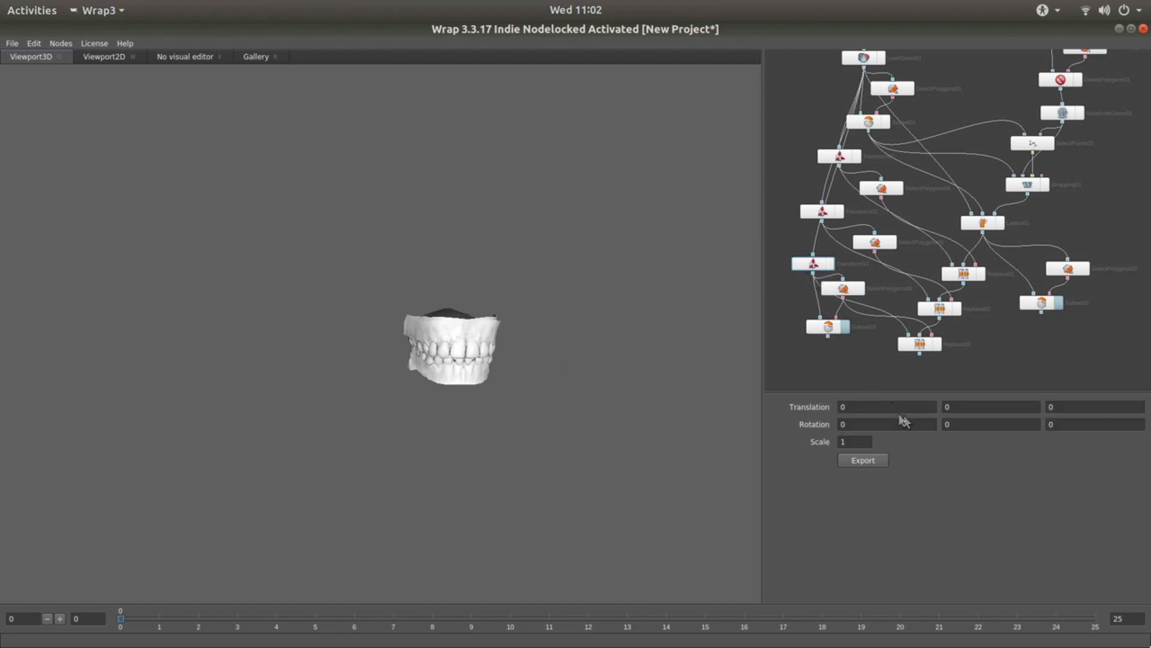
{"action": "left_click_drag", "start_coordinate": [964, 406], "coordinate": [908, 405]}
{"action": "key", "text": "Return"}
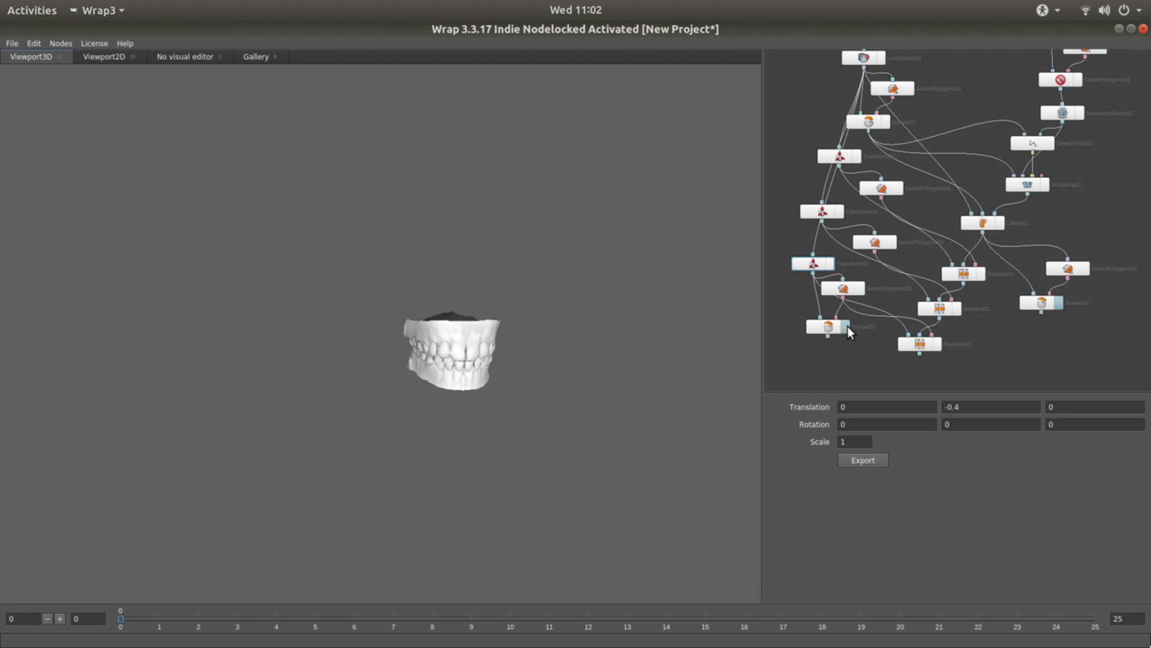
{"action": "left_click_drag", "start_coordinate": [956, 407], "coordinate": [972, 407]}
{"action": "type", "text": "2"}
{"action": "key", "text": "Return"}
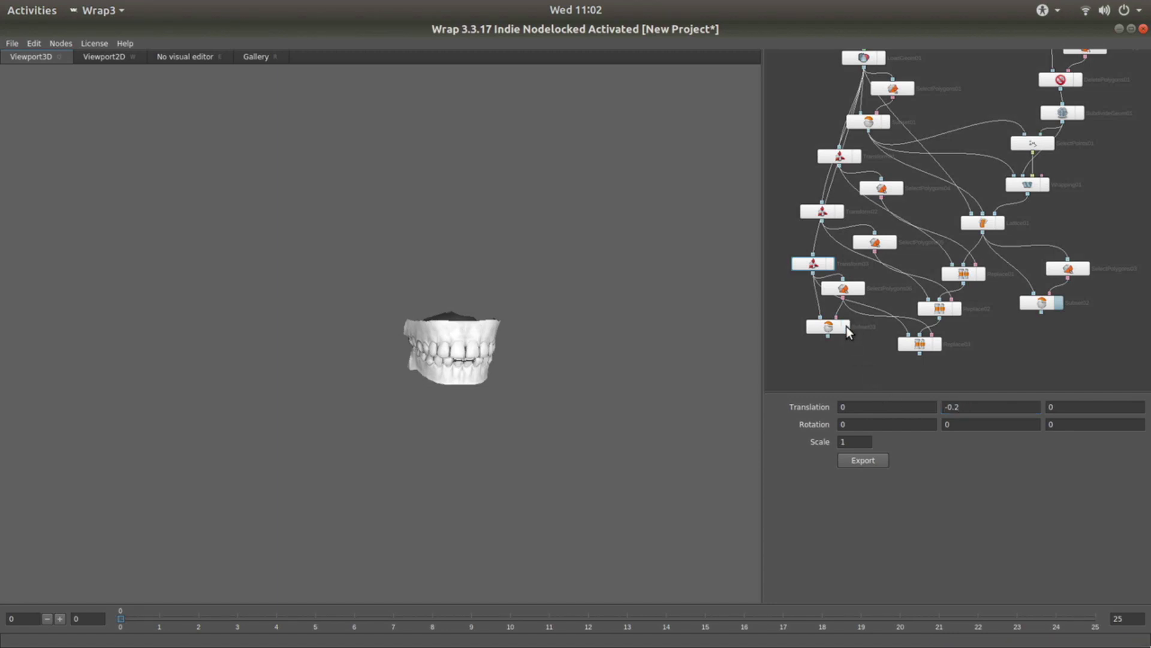
- Compare the transformed teeth with the wrapped teeth by toggling the Subset displays, and return to showing only the final Replace result
{"action": "left_click", "coordinate": [847, 326]}
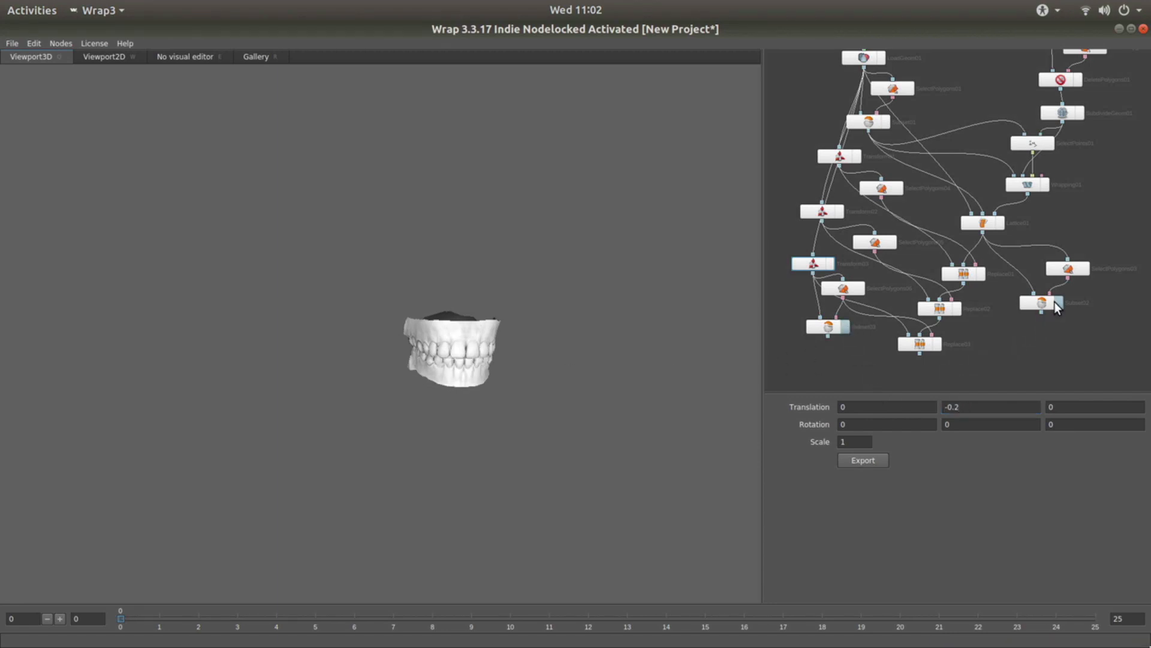
{"action": "left_click", "coordinate": [845, 326]}
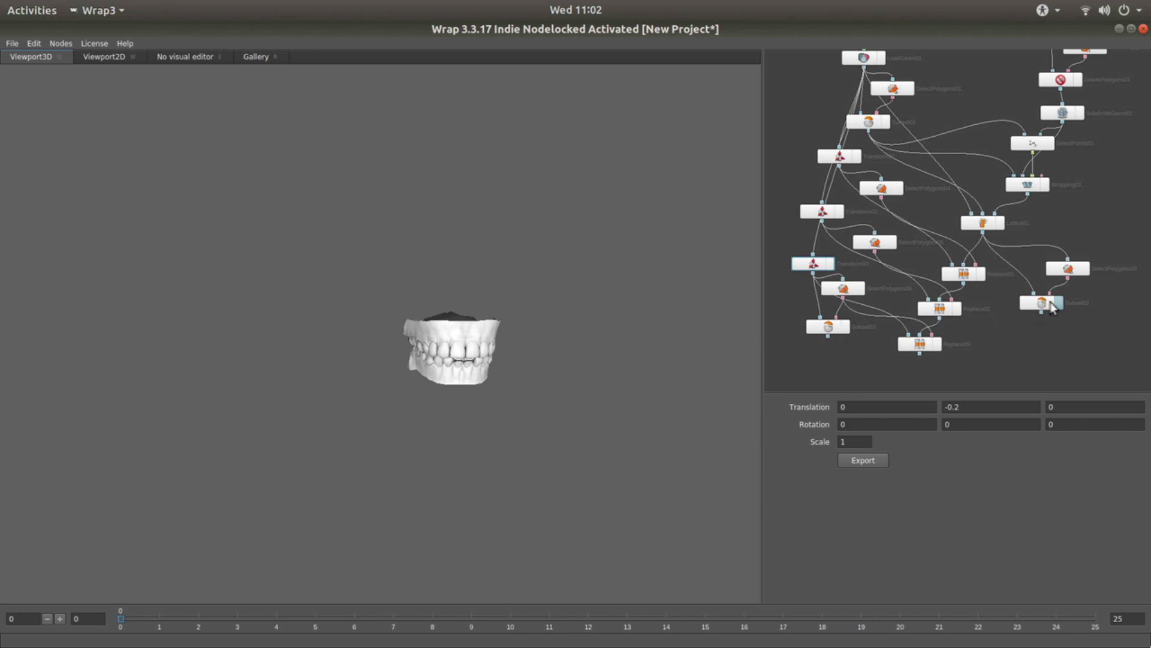
{"action": "left_click", "coordinate": [1059, 303]}
{"action": "left_click", "coordinate": [938, 343]}
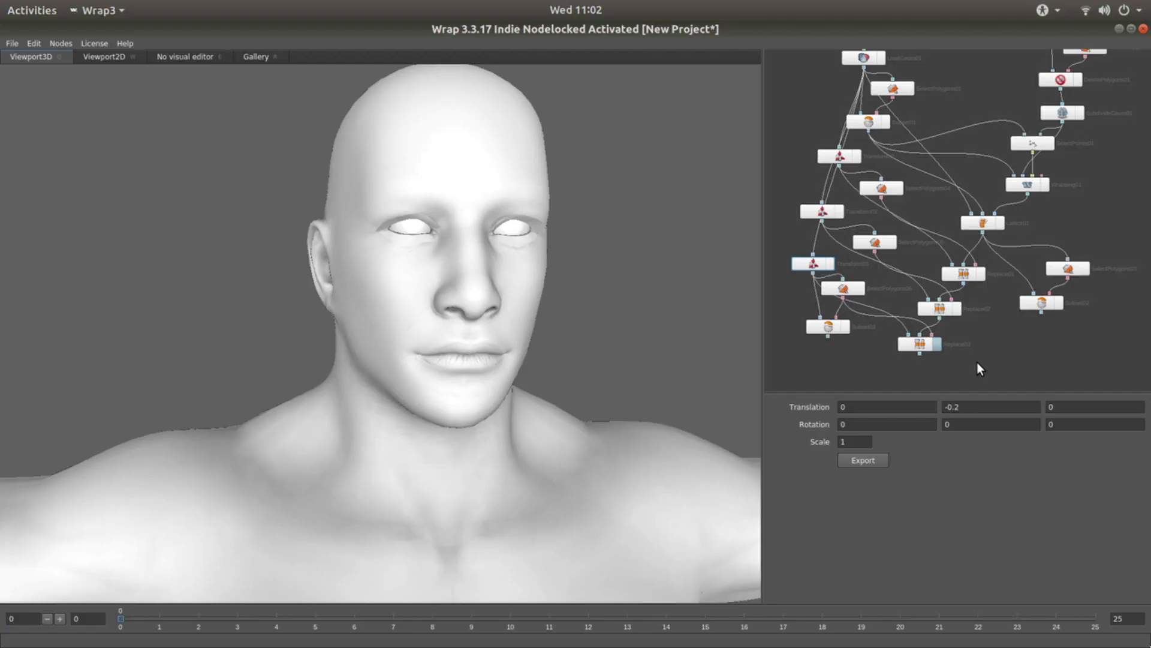
- Turn on the wireframe display of the MaleFitA geometry and inspect the mesh around the eyes and nose up close
{"action": "middle_click_drag", "start_coordinate": [977, 362], "coordinate": [802, 302]}
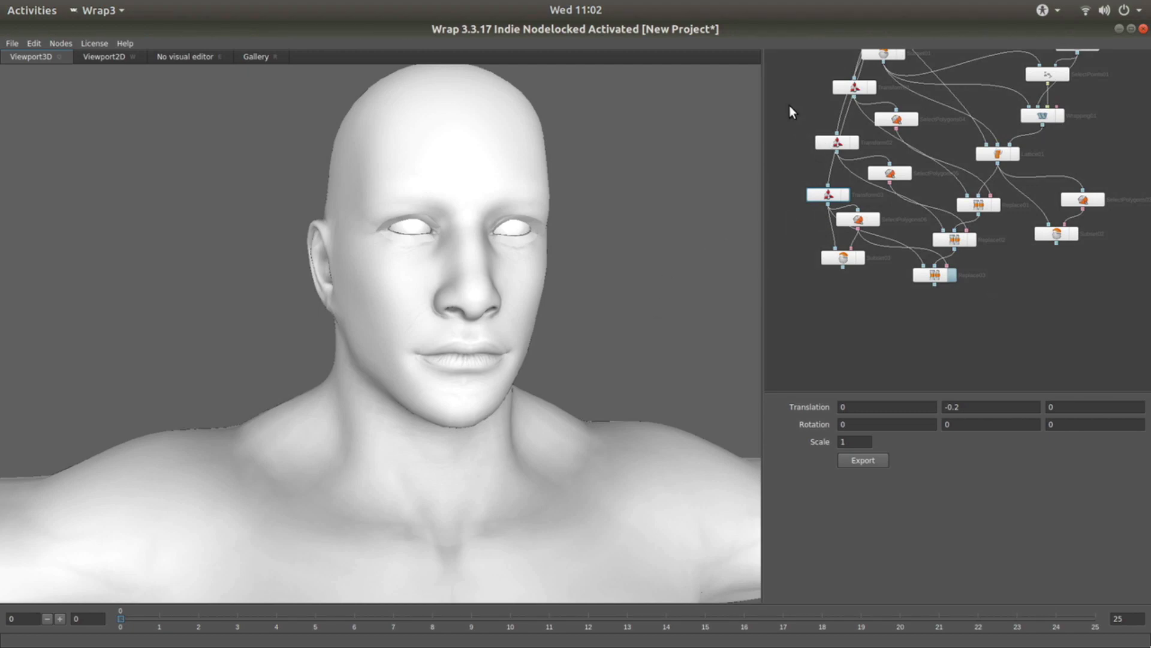
{"action": "middle_click_drag", "start_coordinate": [789, 89], "coordinate": [800, 177]}
{"action": "left_click", "coordinate": [889, 77]}
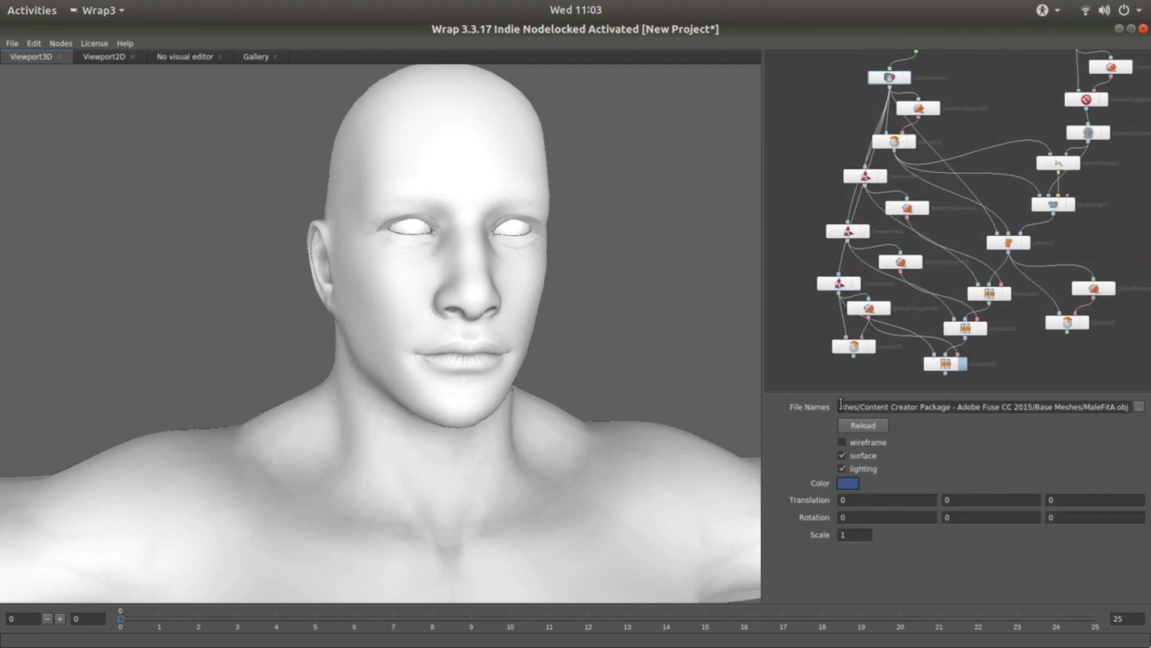
{"action": "left_click", "coordinate": [843, 442]}
{"action": "left_click_drag", "start_coordinate": [586, 262], "coordinate": [547, 255]}
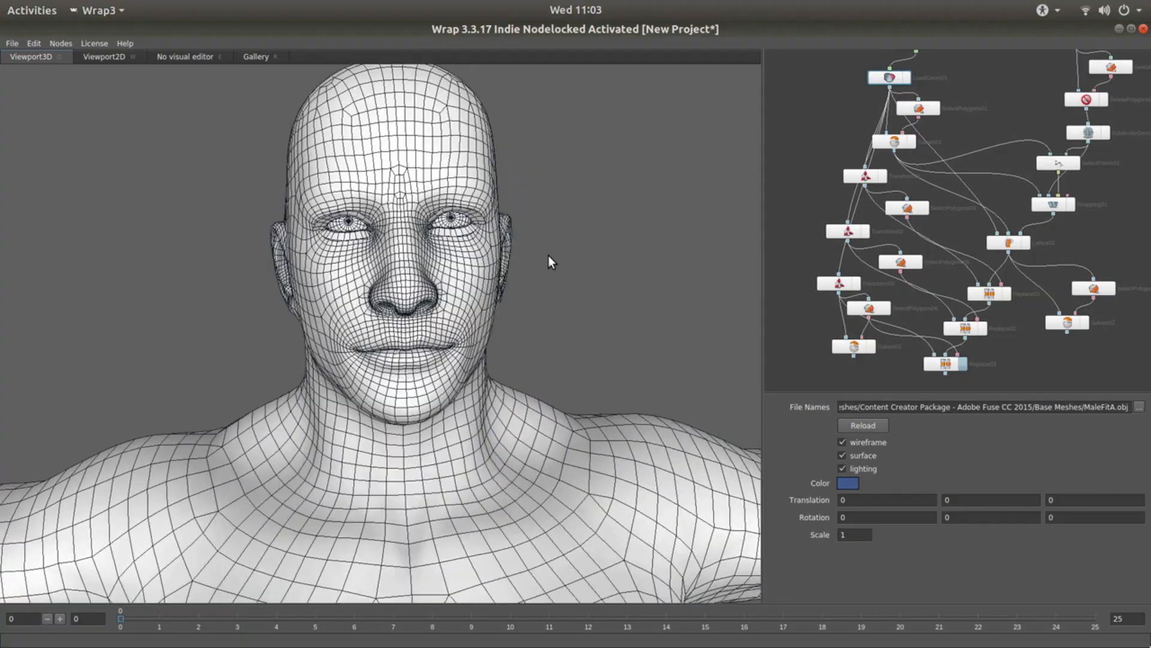
{"action": "scroll", "coordinate": [414, 280], "scroll_direction": "up", "scroll_amount": 2}
{"action": "scroll", "coordinate": [413, 283], "scroll_direction": "up", "scroll_amount": 4}
{"action": "middle_click_drag", "start_coordinate": [448, 142], "coordinate": [444, 231]}
{"action": "scroll", "coordinate": [442, 252], "scroll_direction": "up", "scroll_amount": 1}
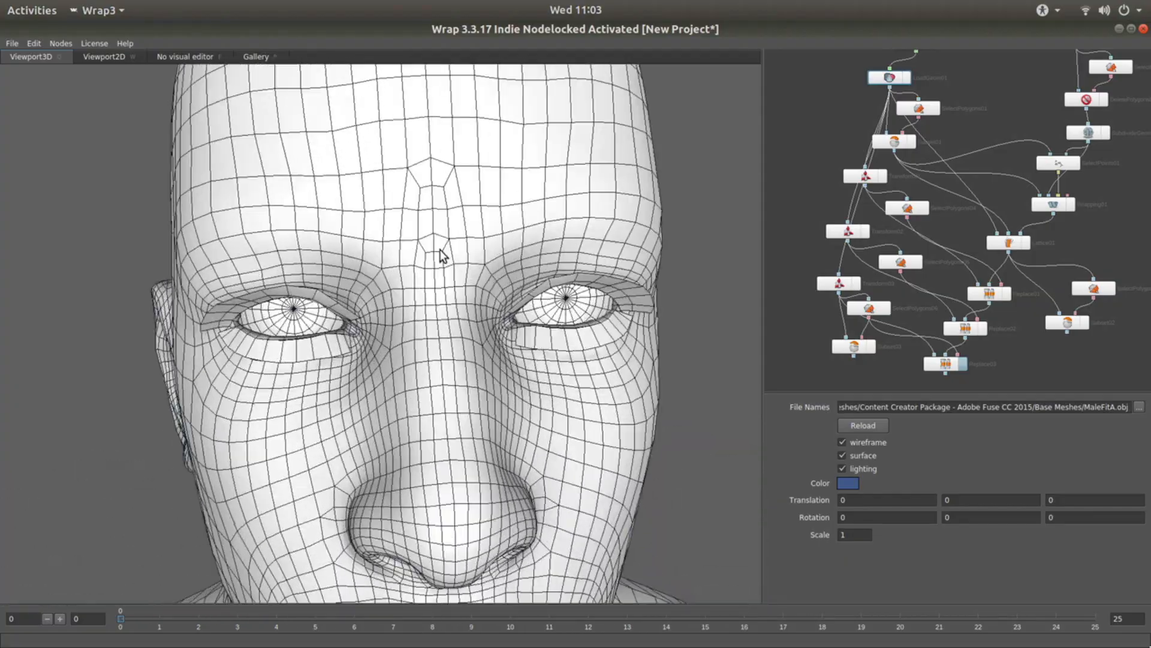
{"action": "left_click_drag", "start_coordinate": [358, 258], "coordinate": [324, 242]}
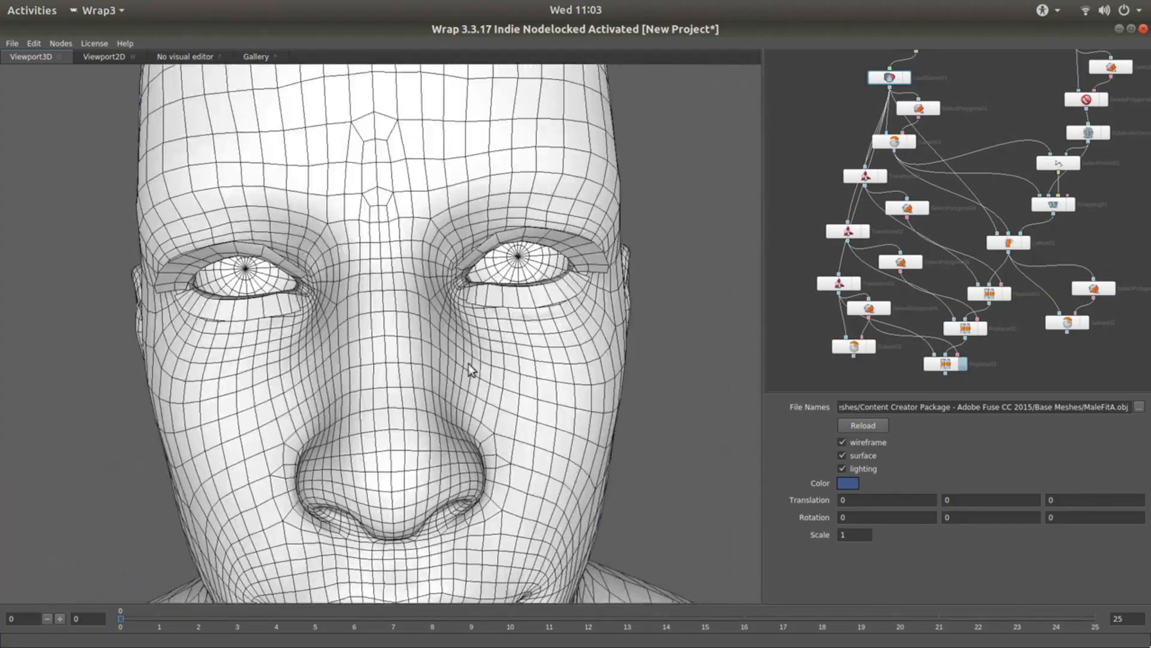
{"action": "mouse_move", "coordinate": [517, 391]}
{"action": "left_mouse_down"}
{"action": "mouse_move", "coordinate": [528, 403]}
{"action": "mouse_move", "coordinate": [527, 393]}
{"action": "left_mouse_up"}
{"action": "scroll", "coordinate": [1005, 358], "scroll_direction": "down", "scroll_amount": 1}
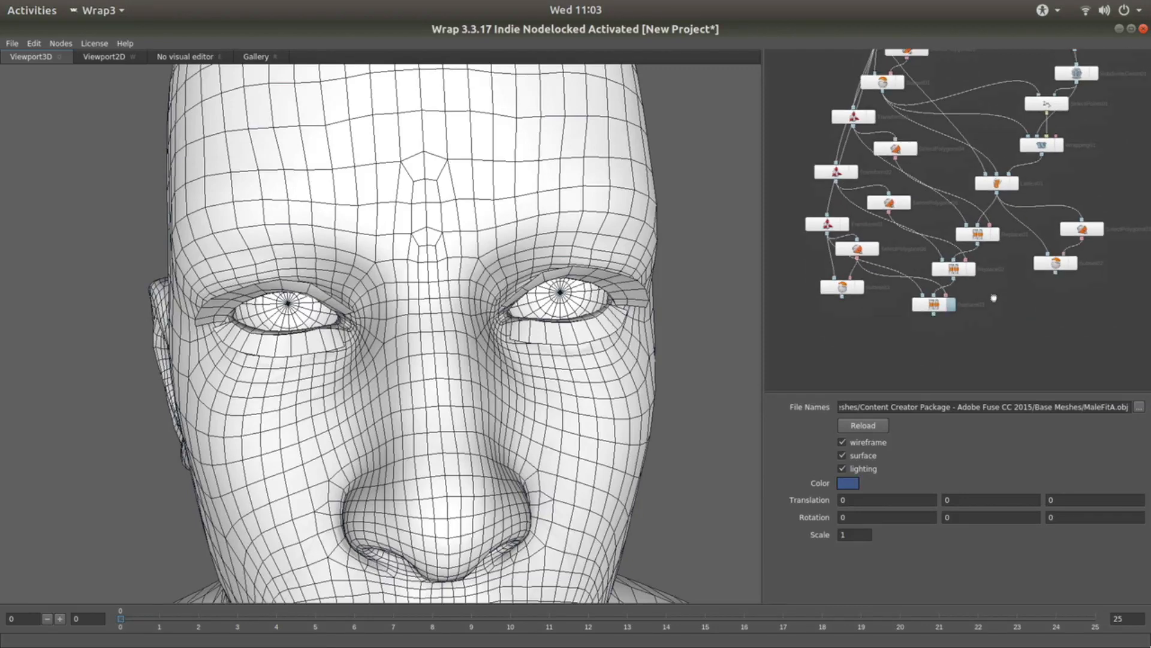
- Add a SaveGeom node fed by the final Replace node, and select the base part of its output file name for editing
{"action": "right_click", "coordinate": [931, 341]}
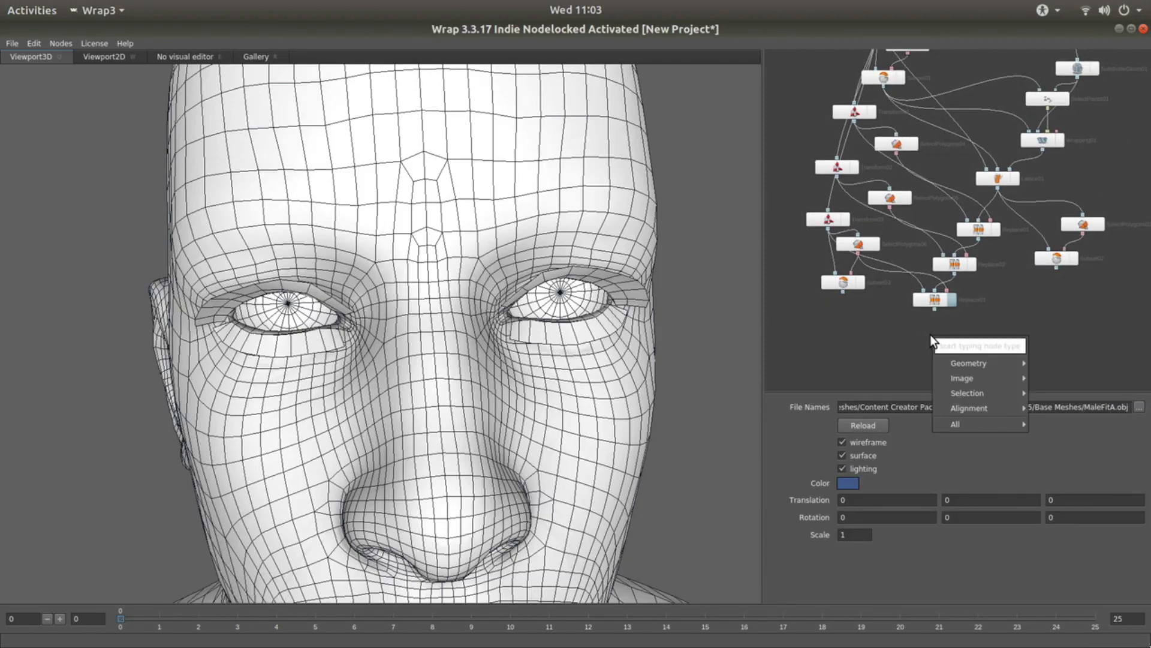
{"action": "mouse_move", "coordinate": [966, 362]}
{"action": "left_click", "coordinate": [1065, 380]}
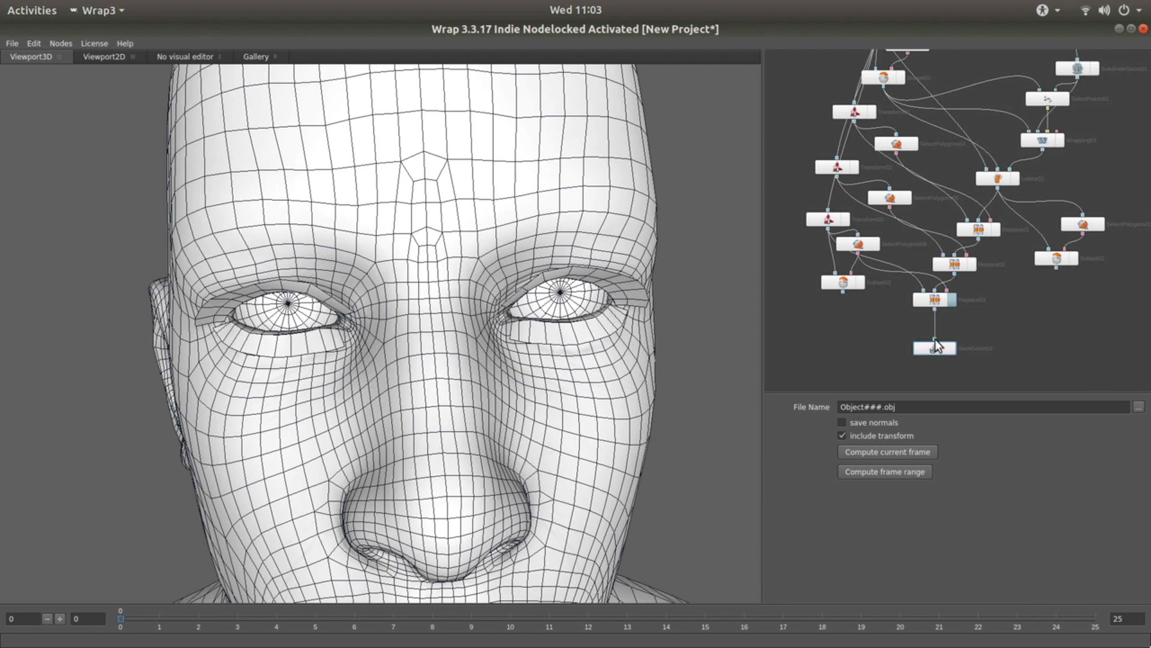
{"action": "left_click_drag", "start_coordinate": [882, 407], "coordinate": [839, 407]}
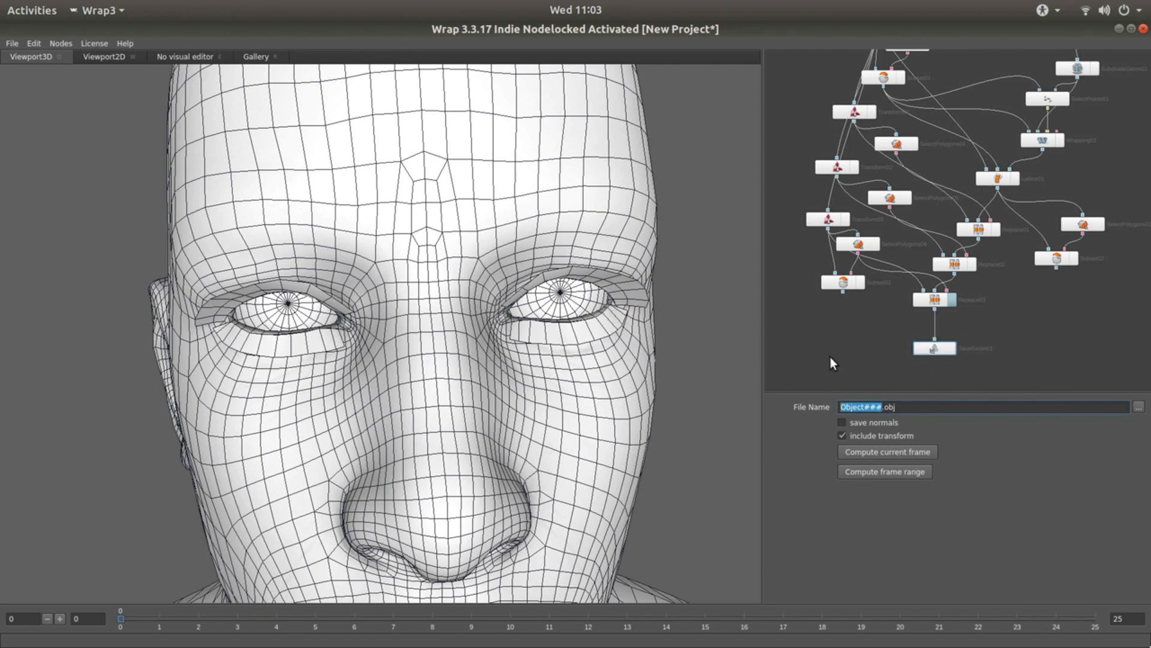